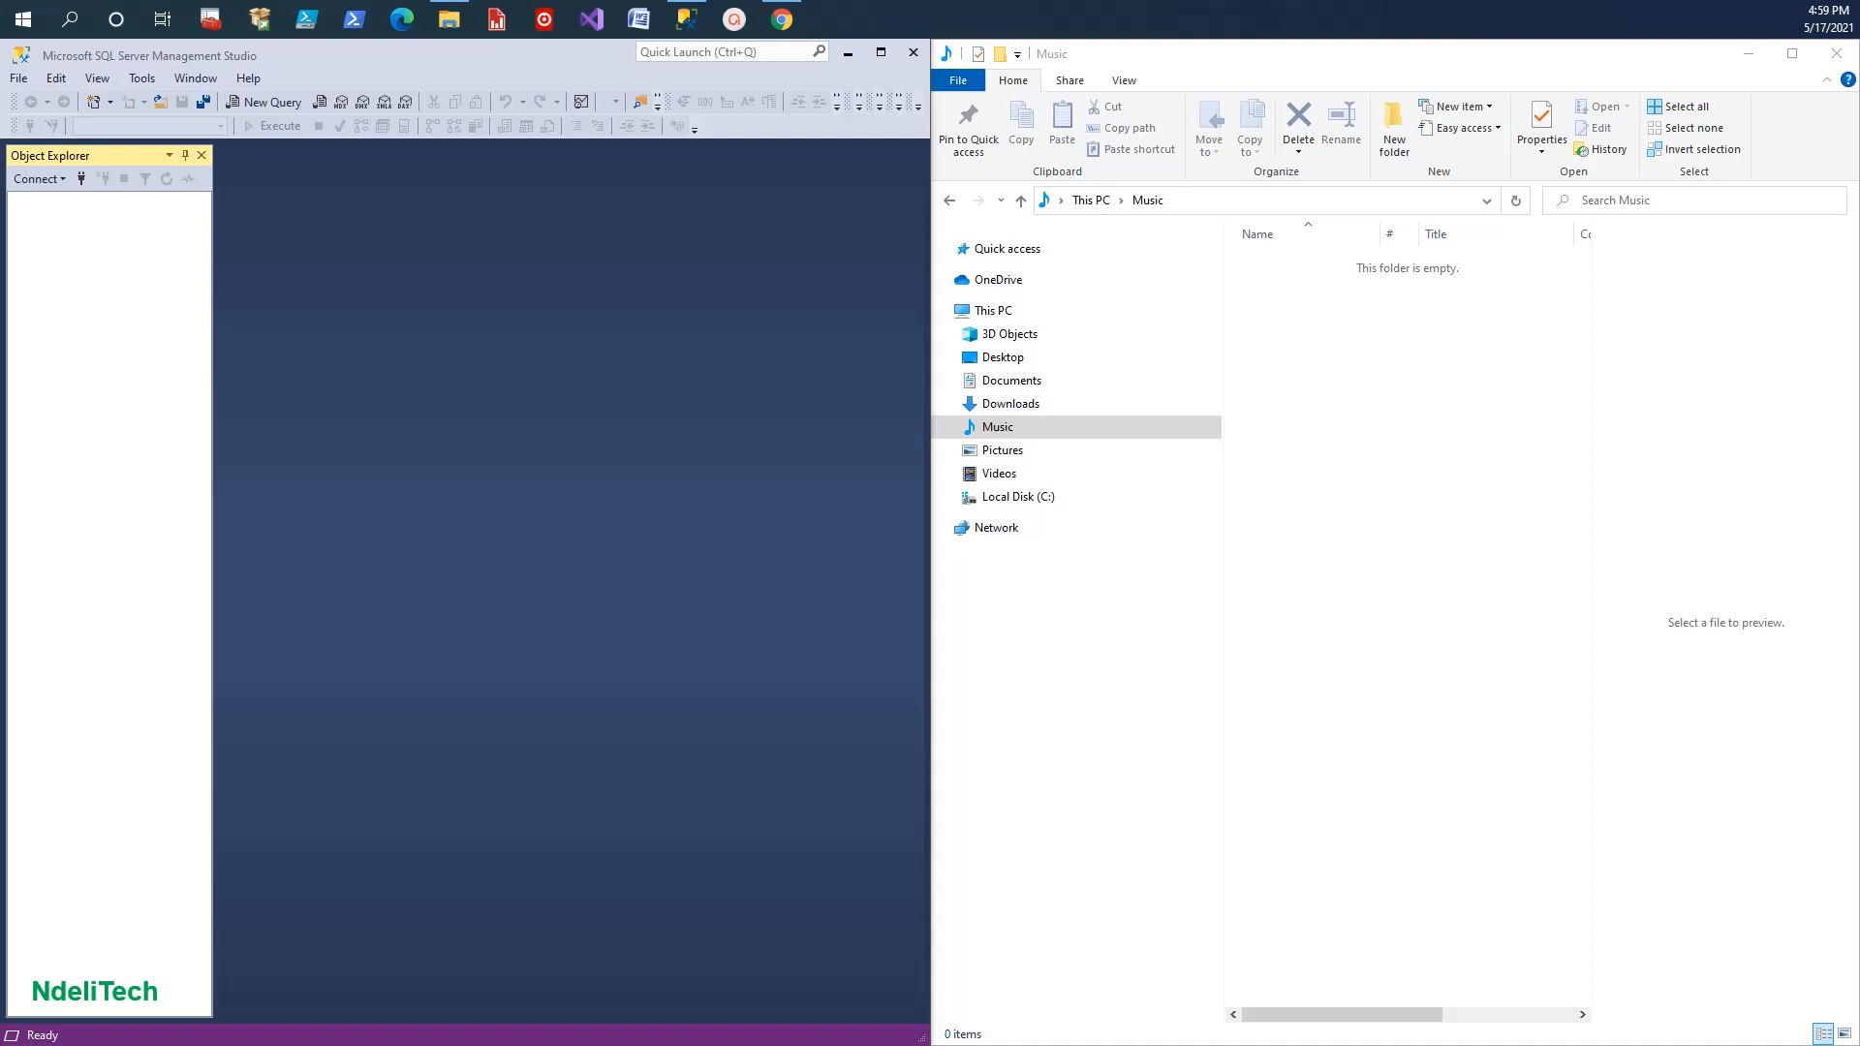
Connect Object Explorer to the NDELISYS server and widen the pane to show the full node names.
click(82, 179)
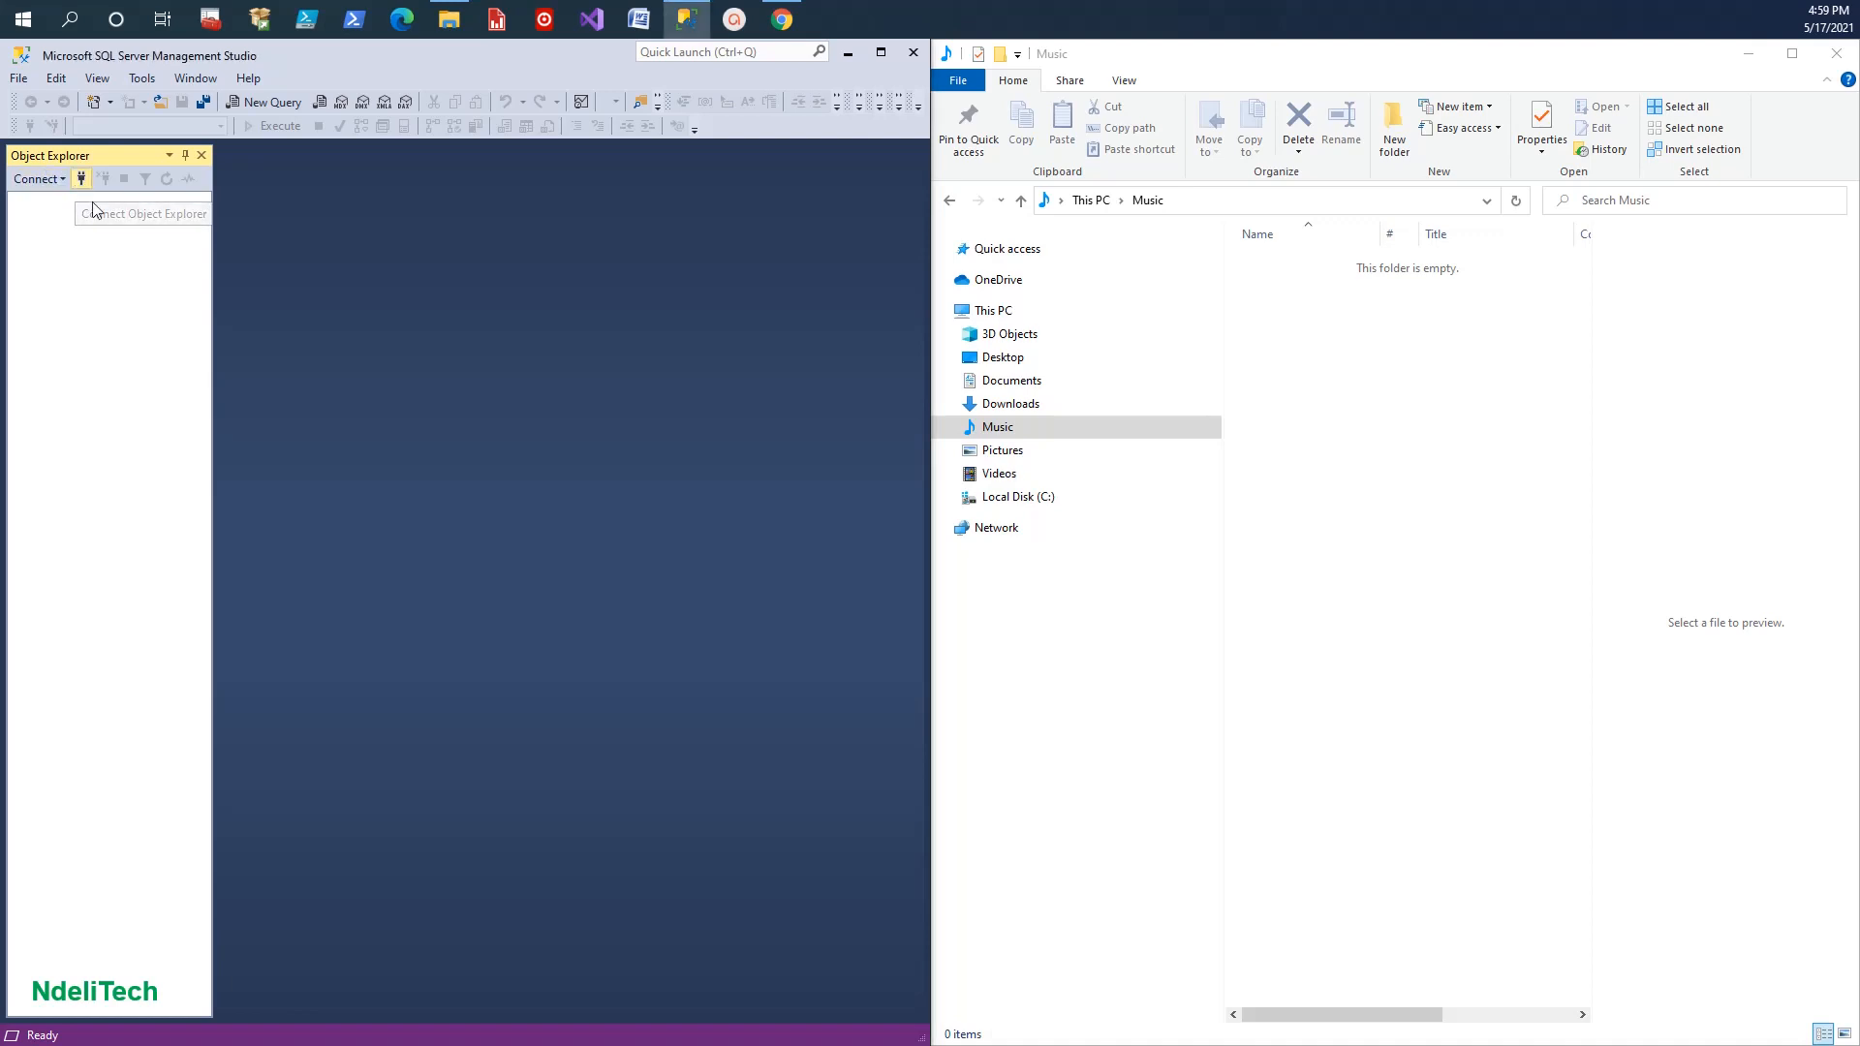
click(395, 572)
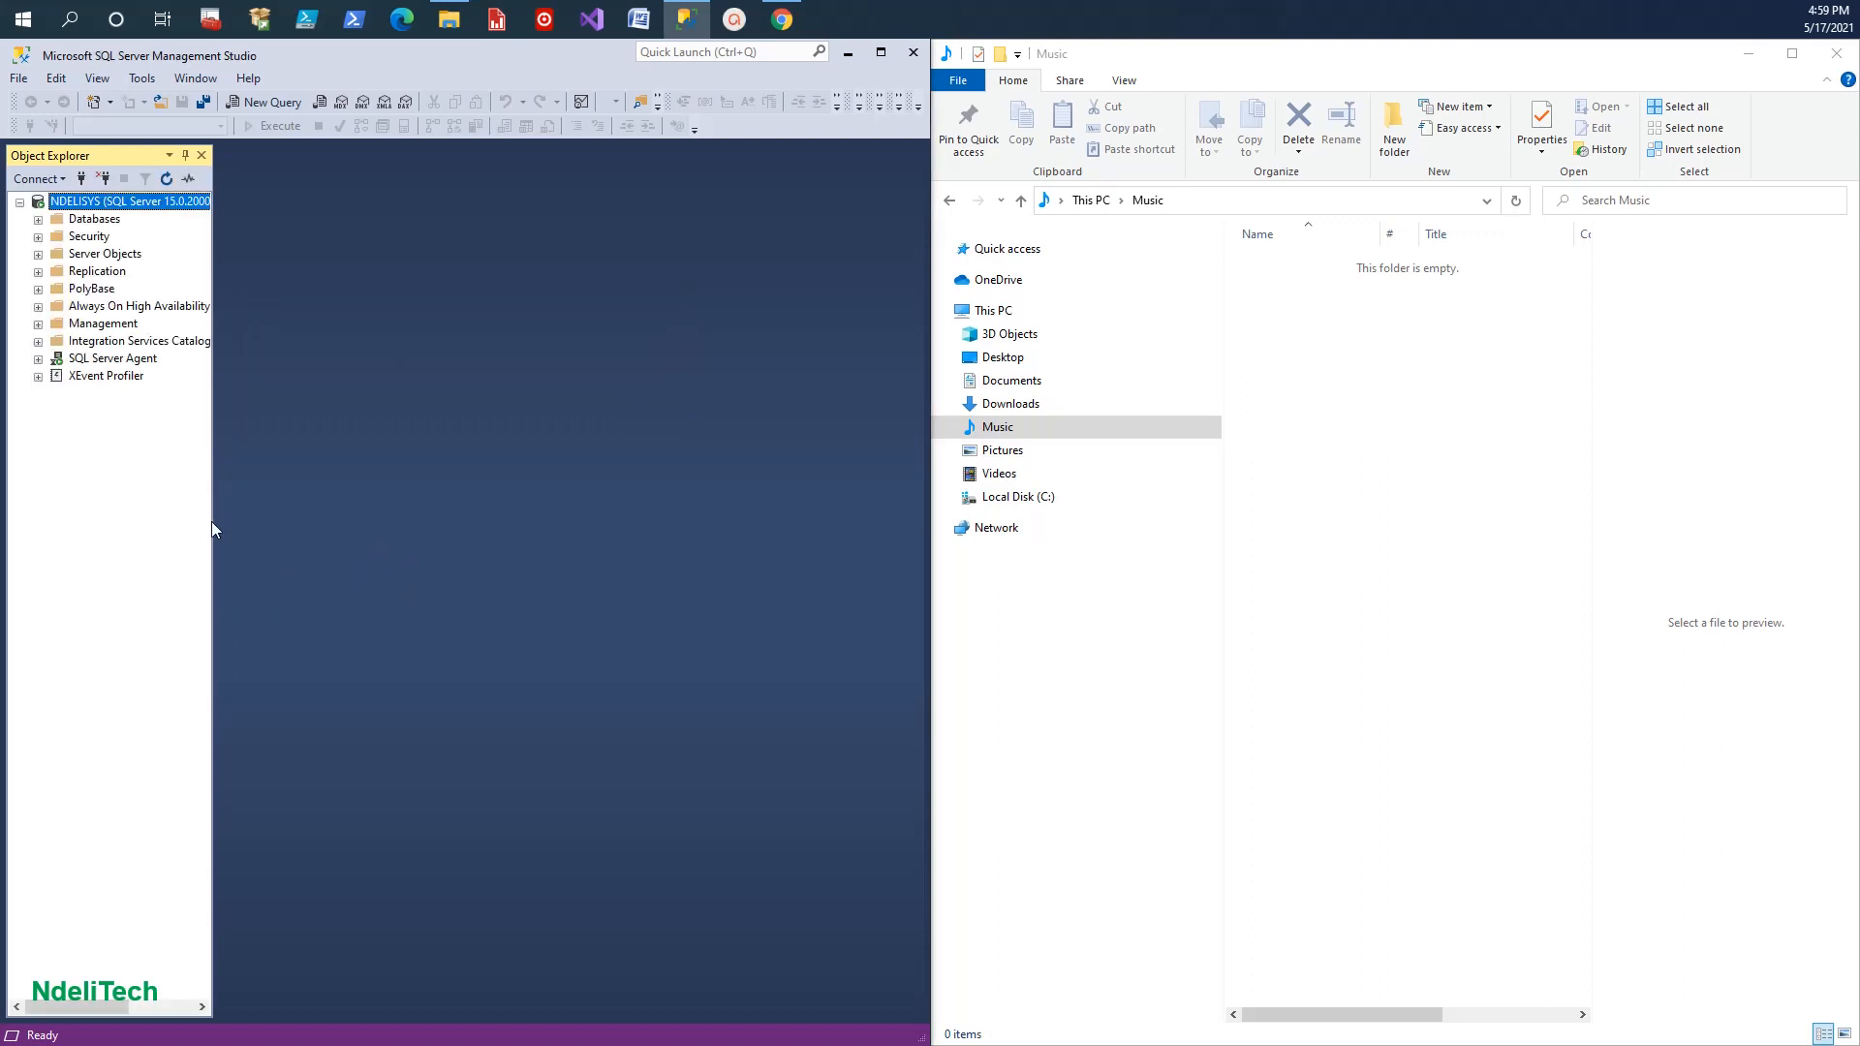
drag(214, 519, 311, 524)
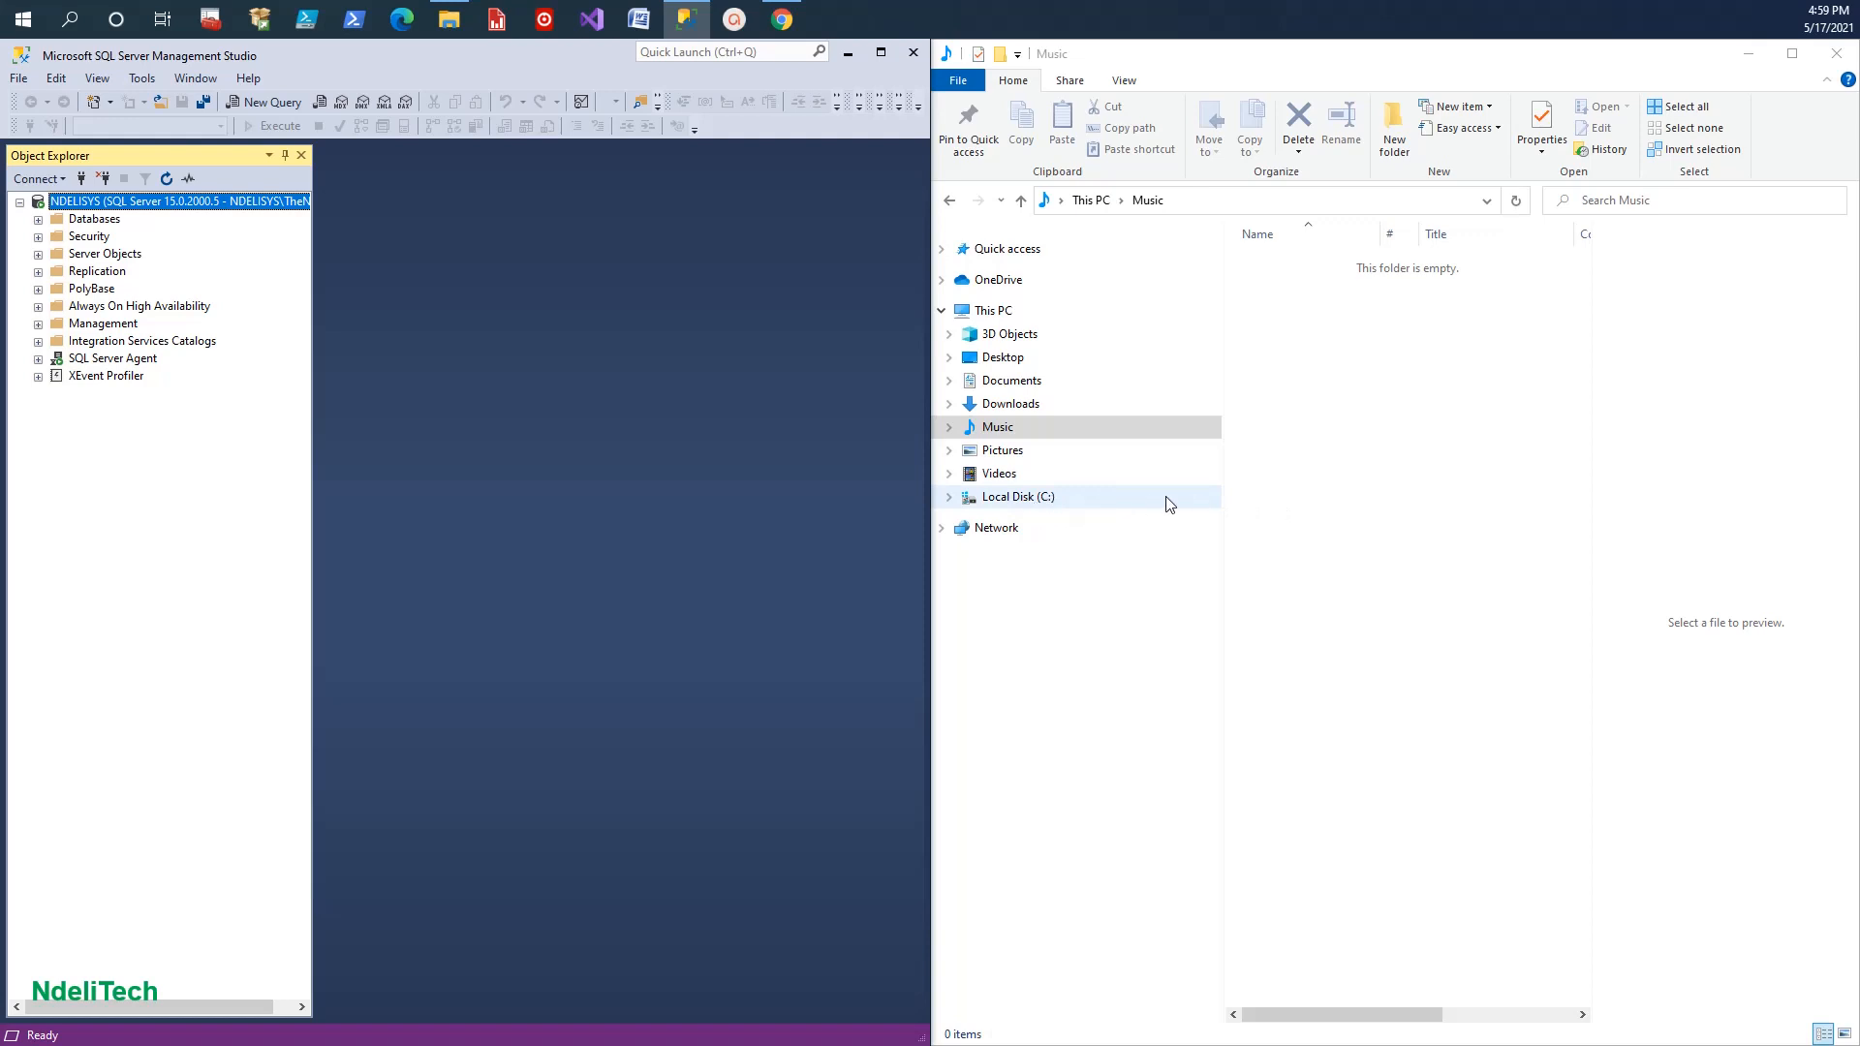
In File Explorer, open C:\Program Files\Microsoft SQL Server\MSSQL15.MSSQLSERVER\MSSQL\Backup and show the folder's full path.
click(1052, 498)
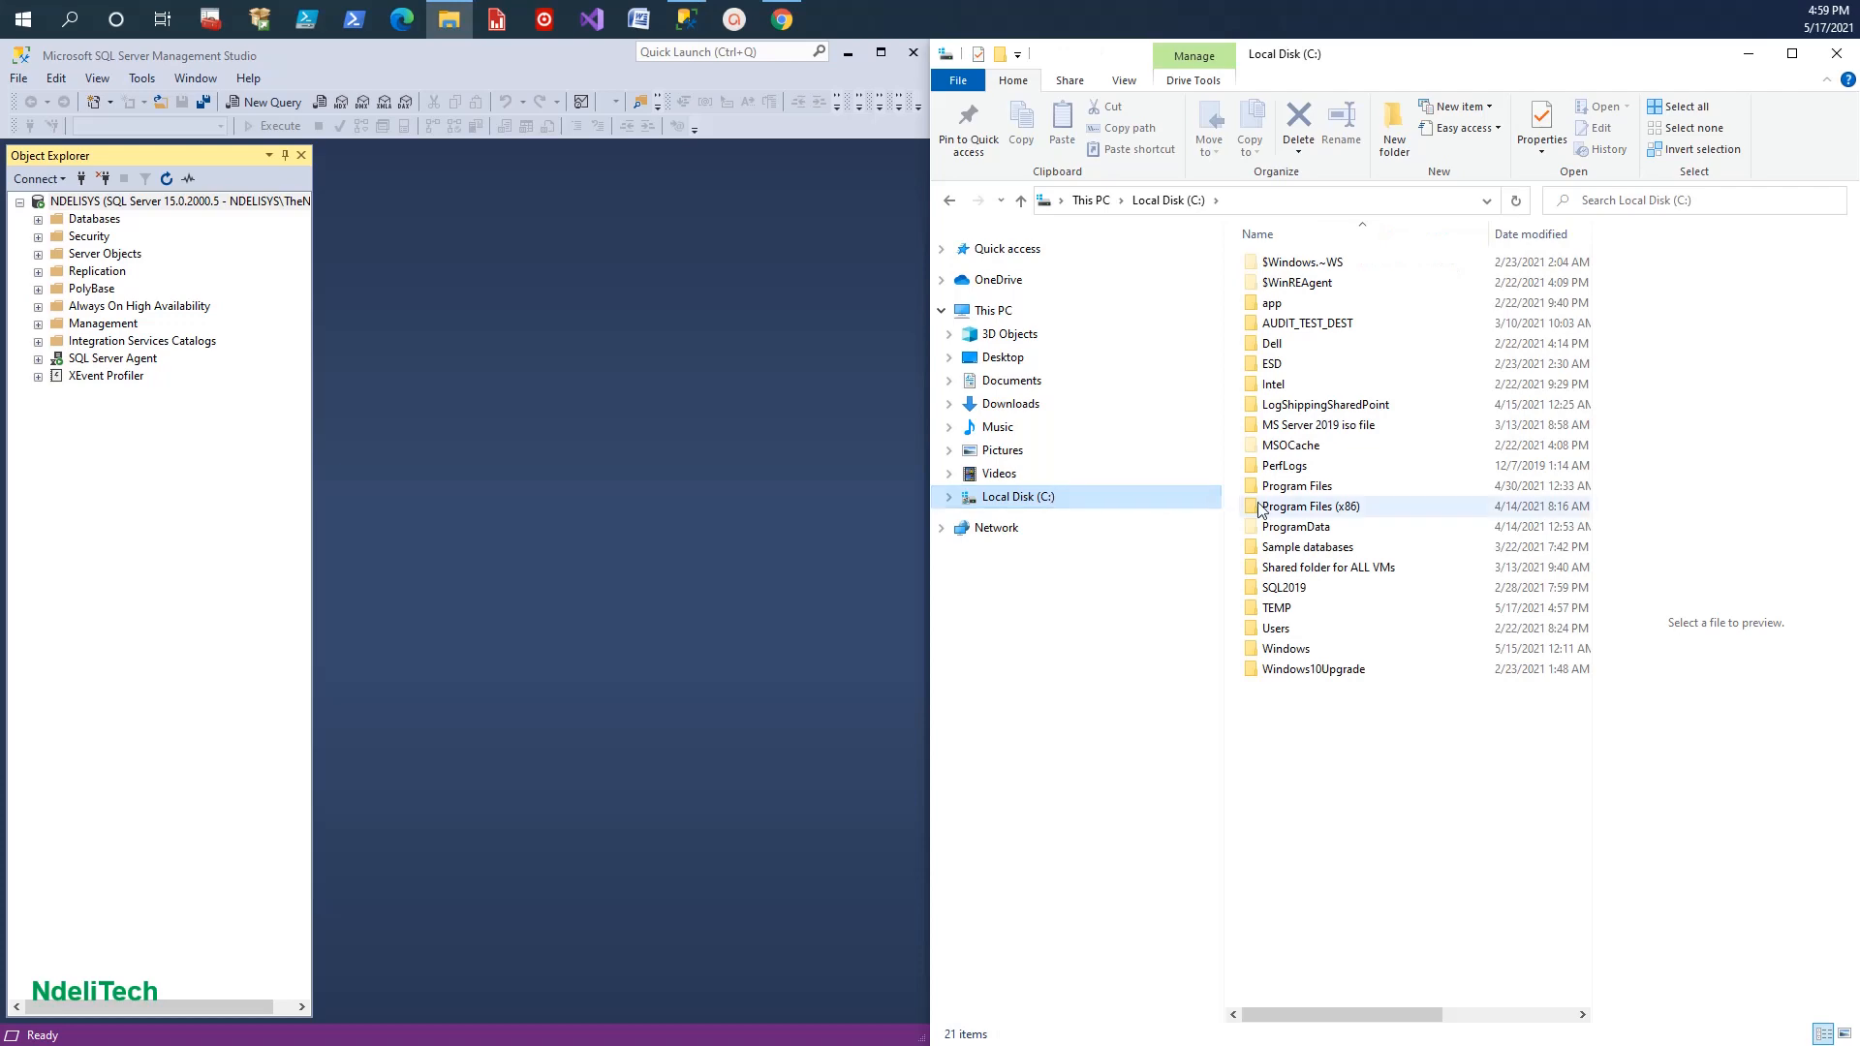
click(1312, 488)
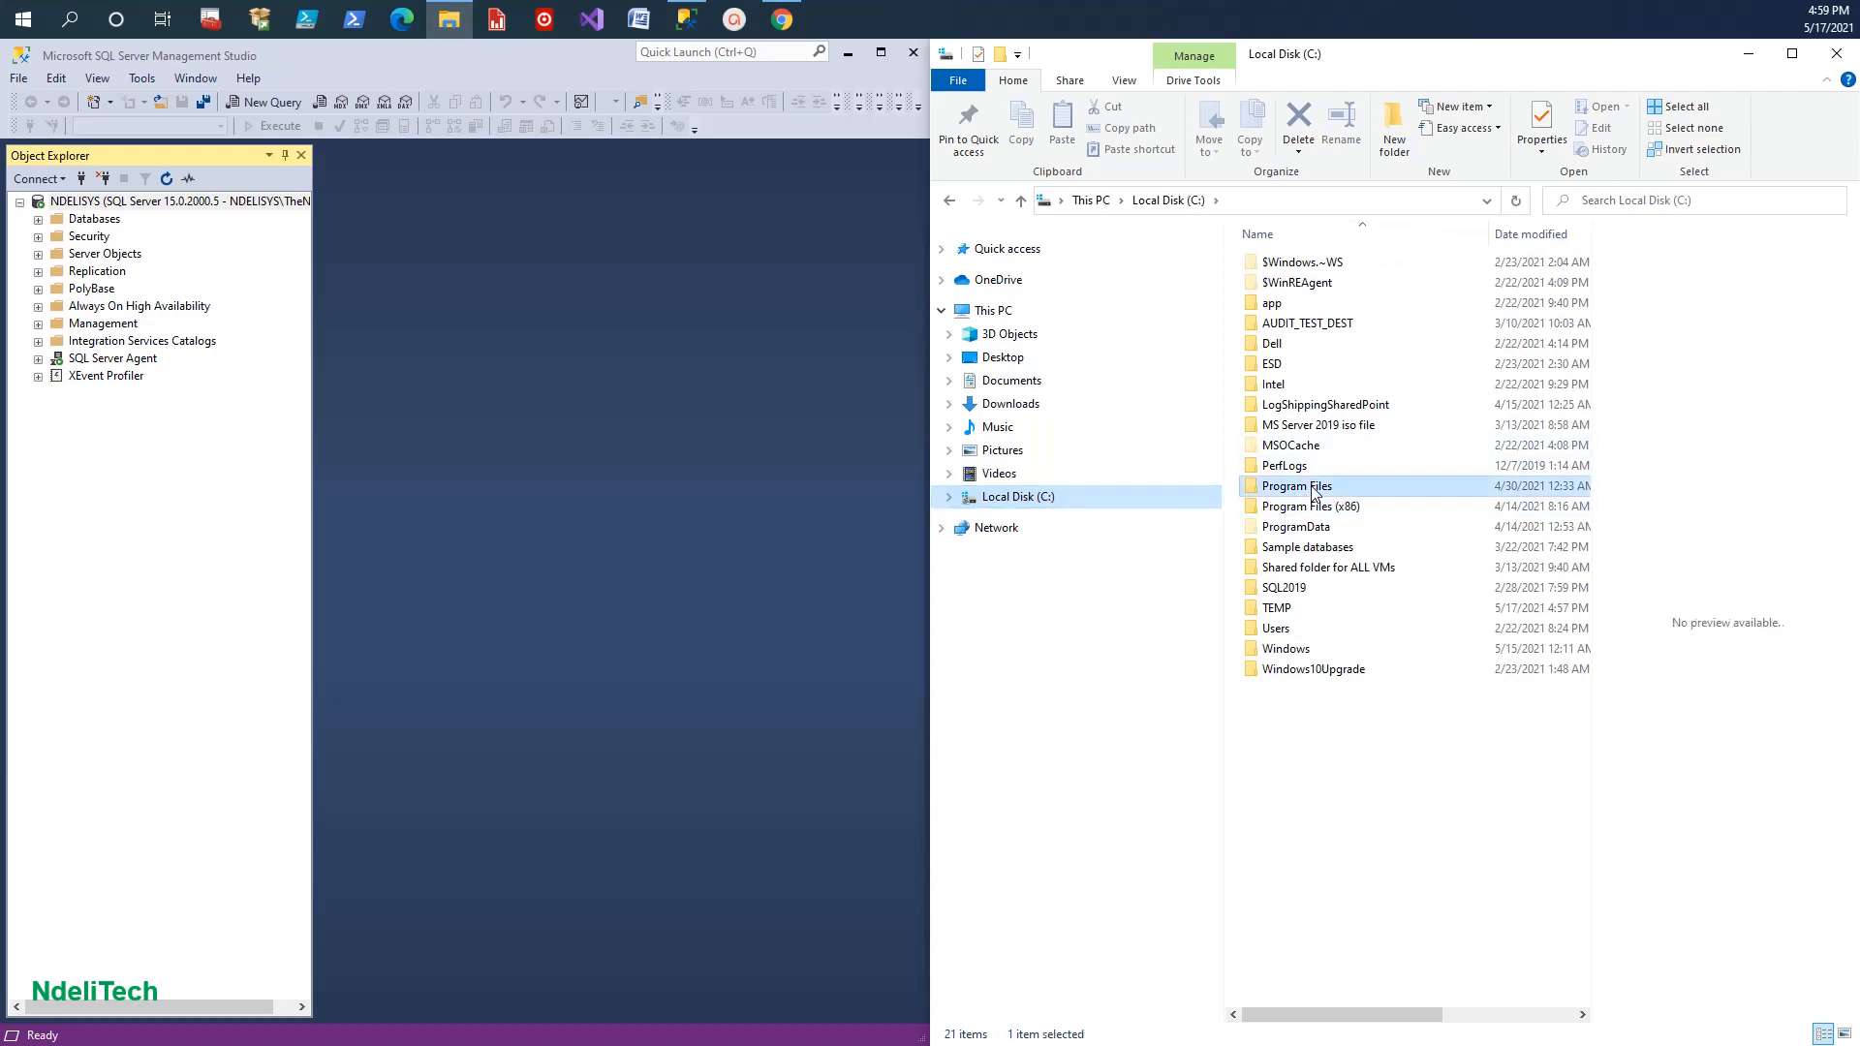
double_click(1314, 489)
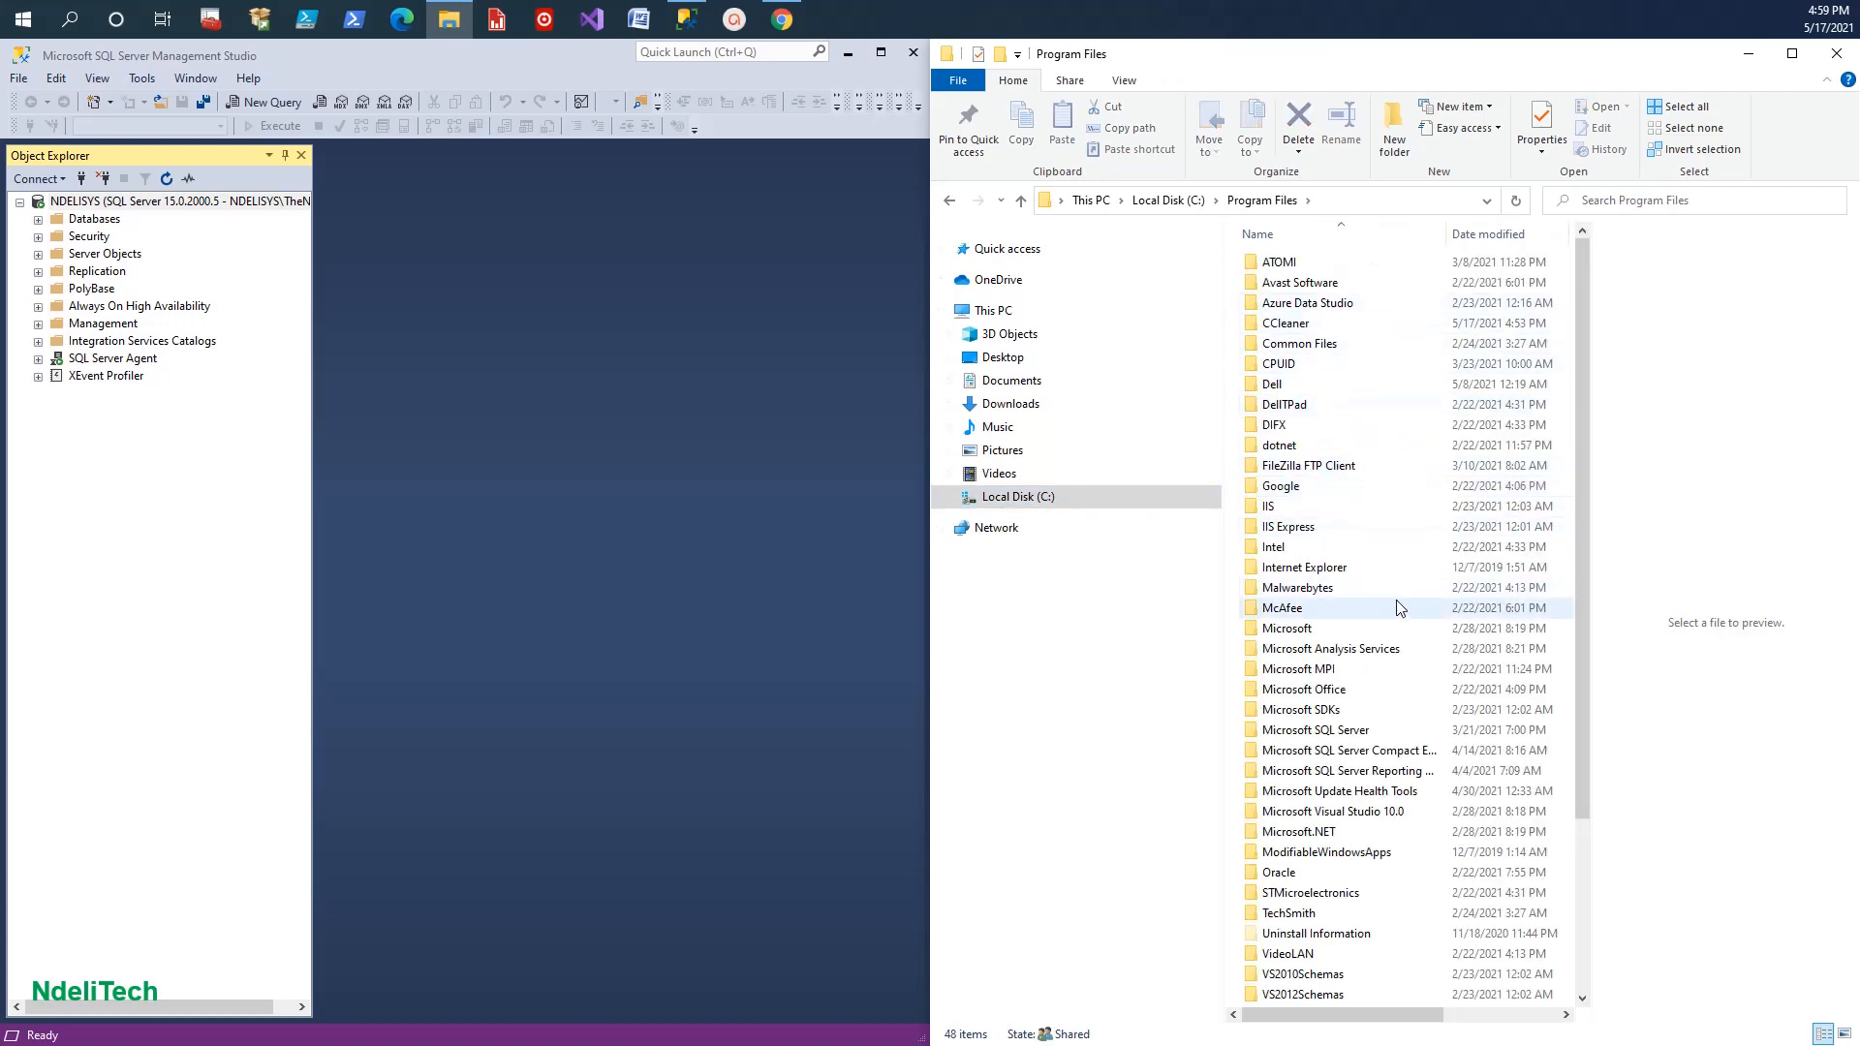
scroll(1294, 669, down, 2)
click(1311, 620)
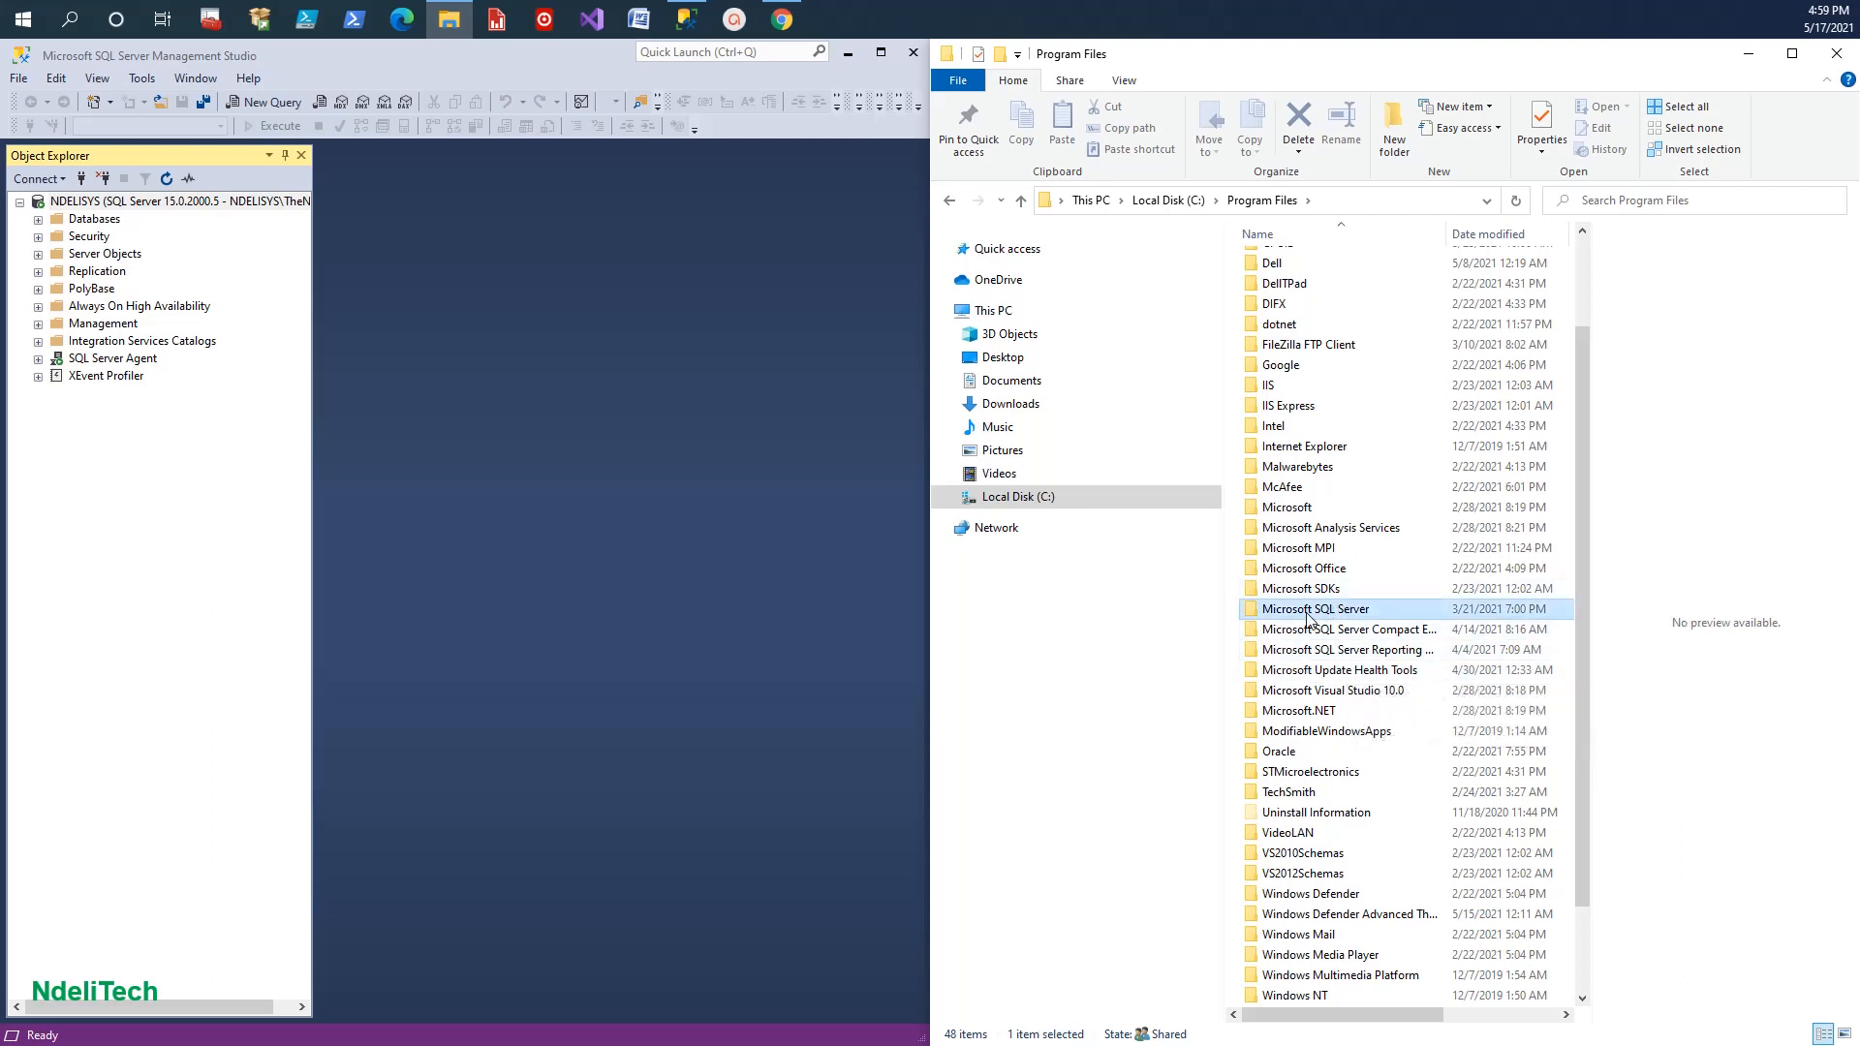
double_click(1309, 618)
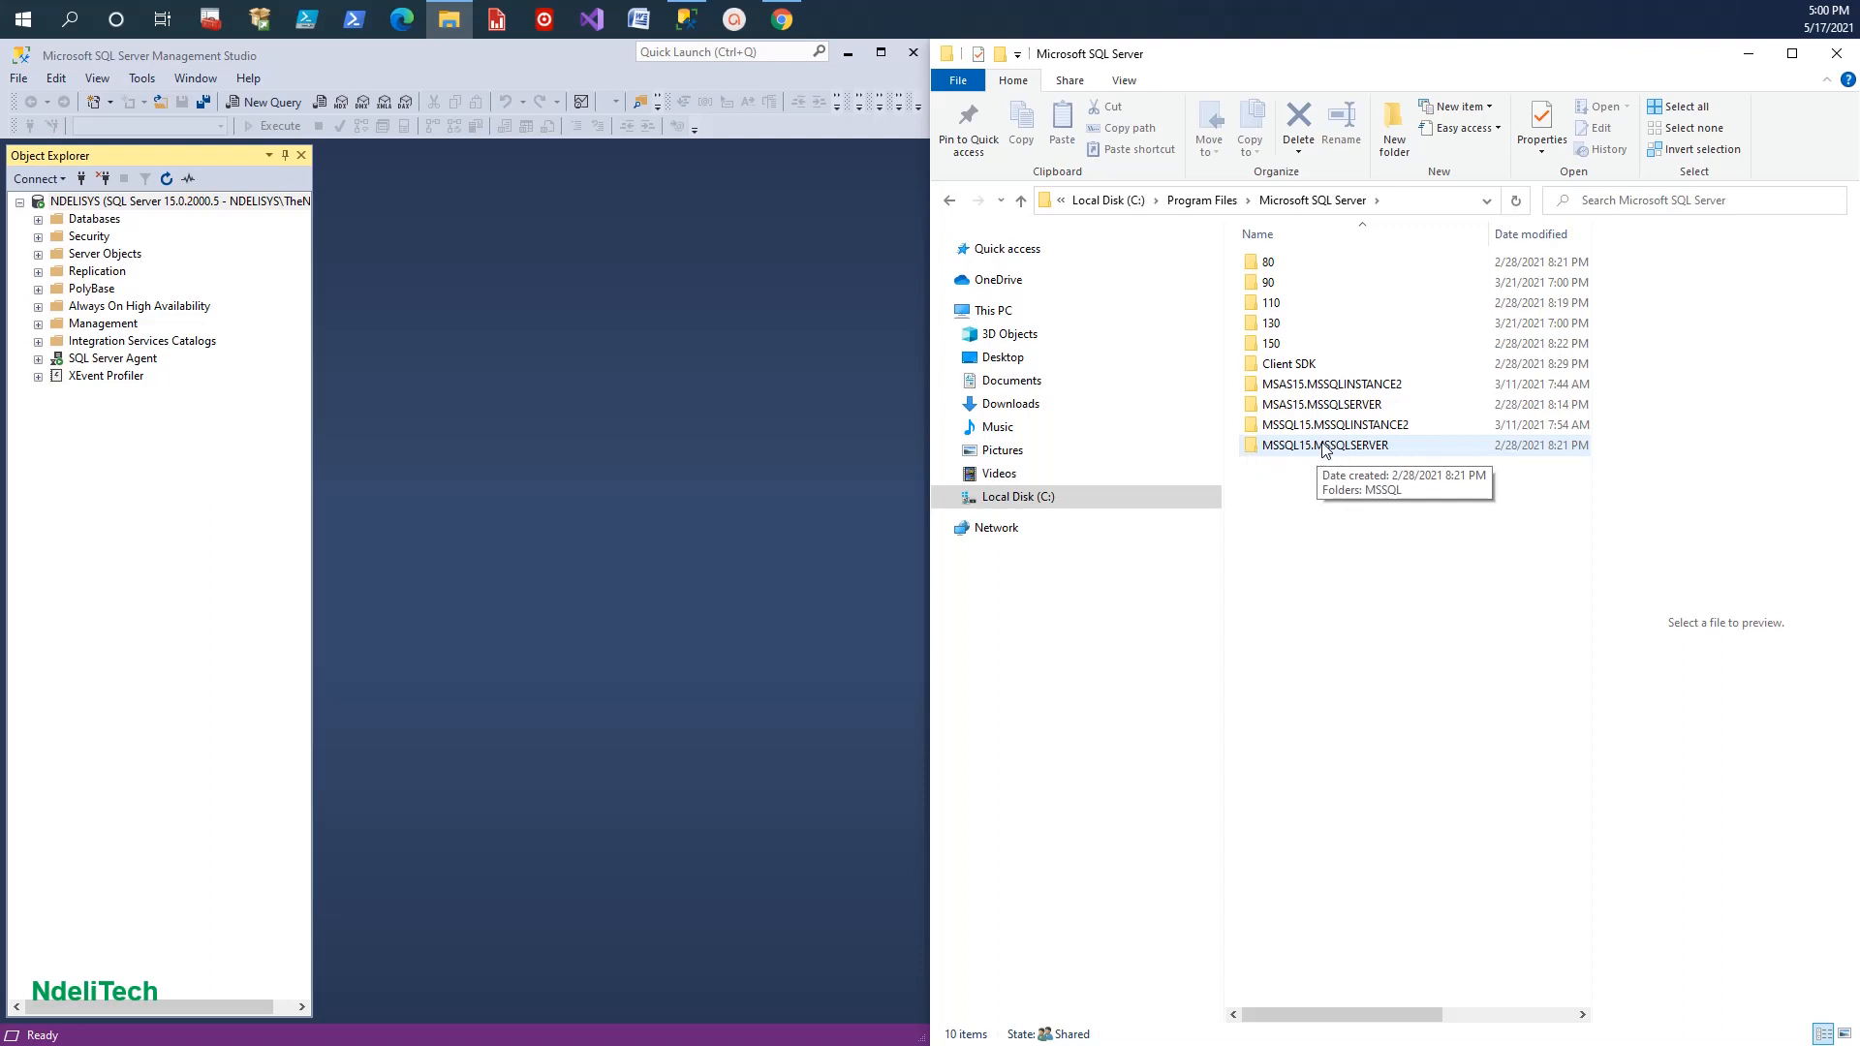
double_click(1328, 447)
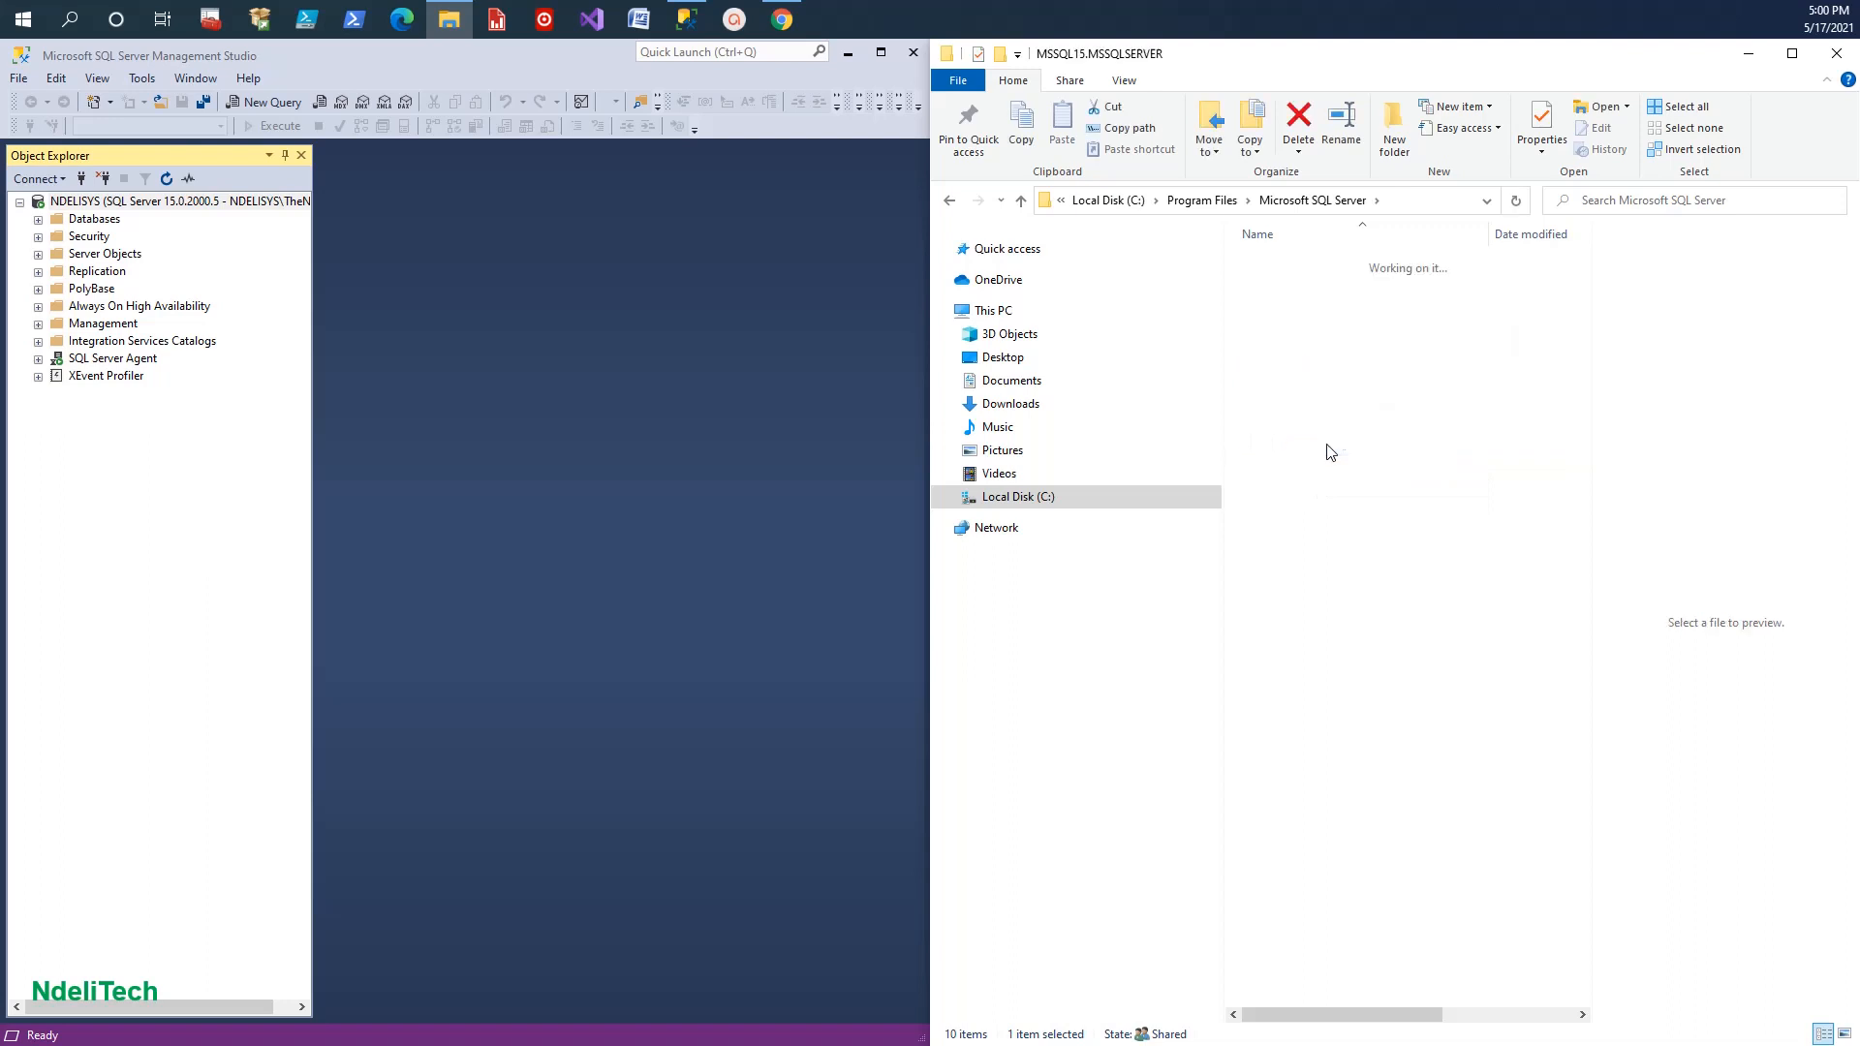
double_click(1291, 261)
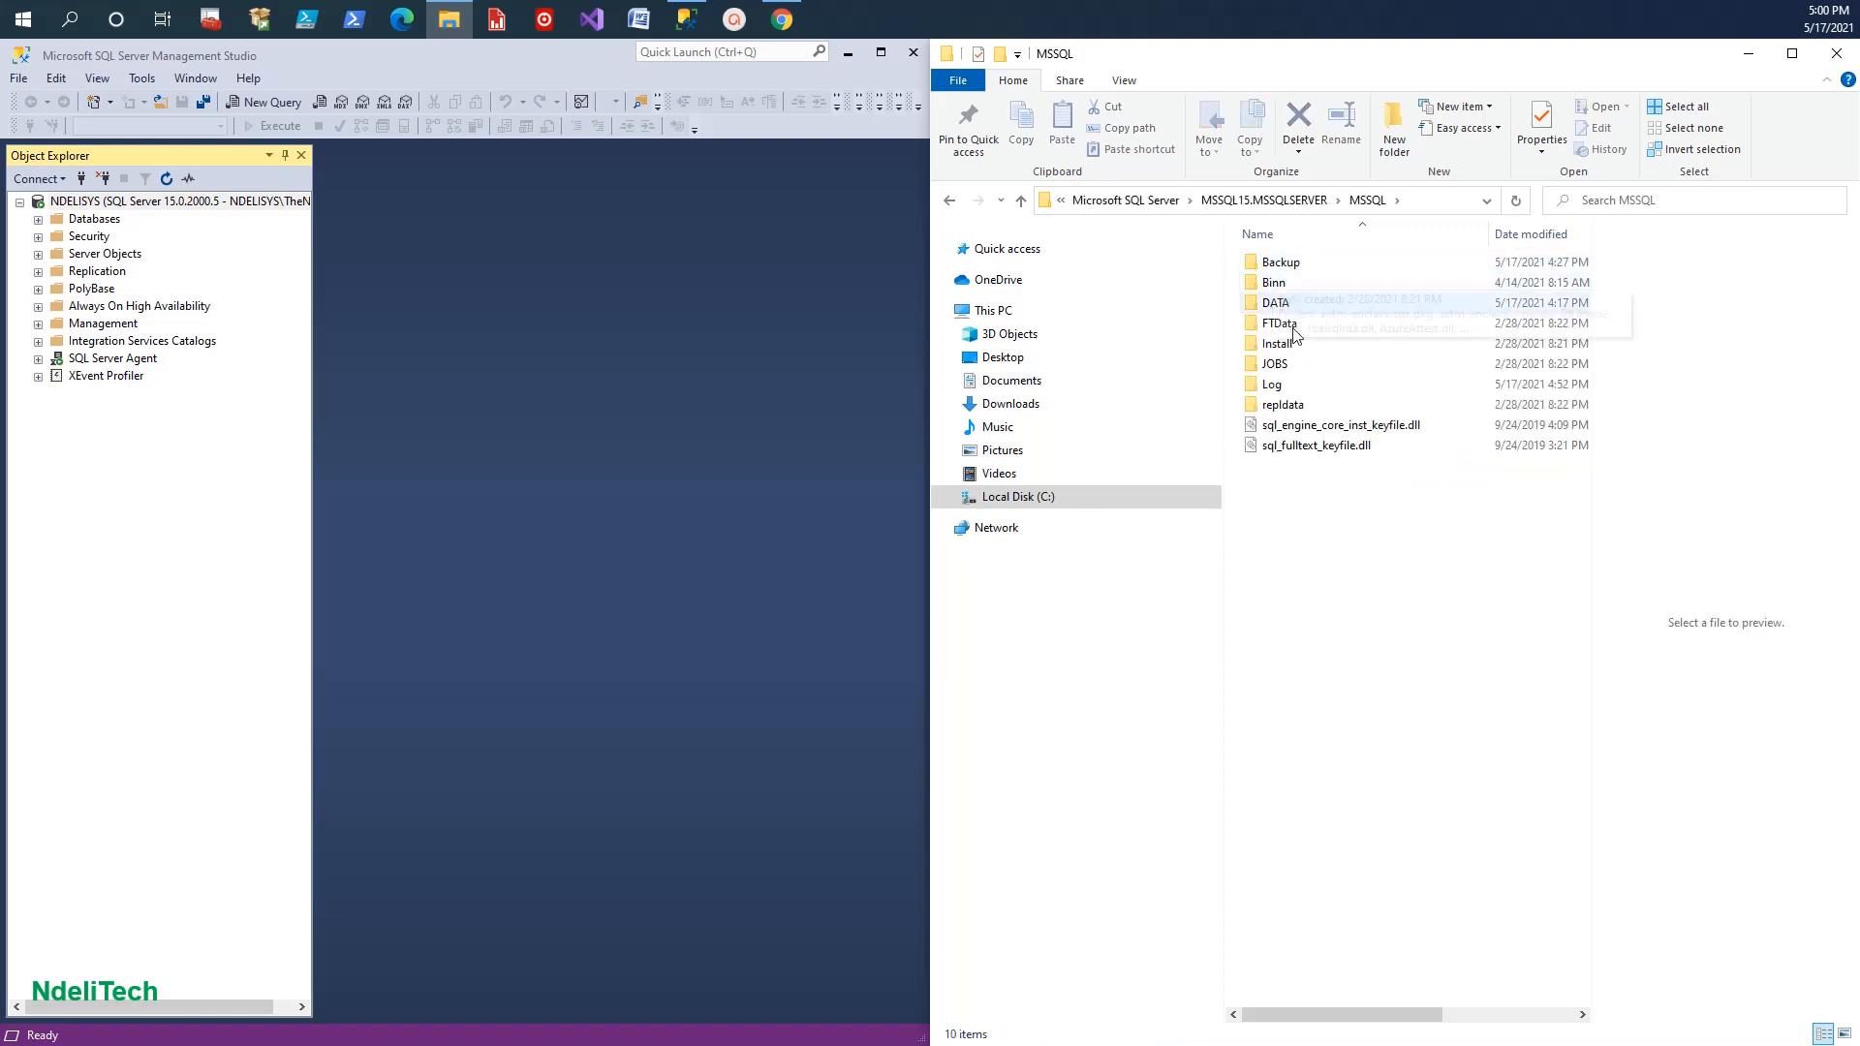
double_click(1274, 268)
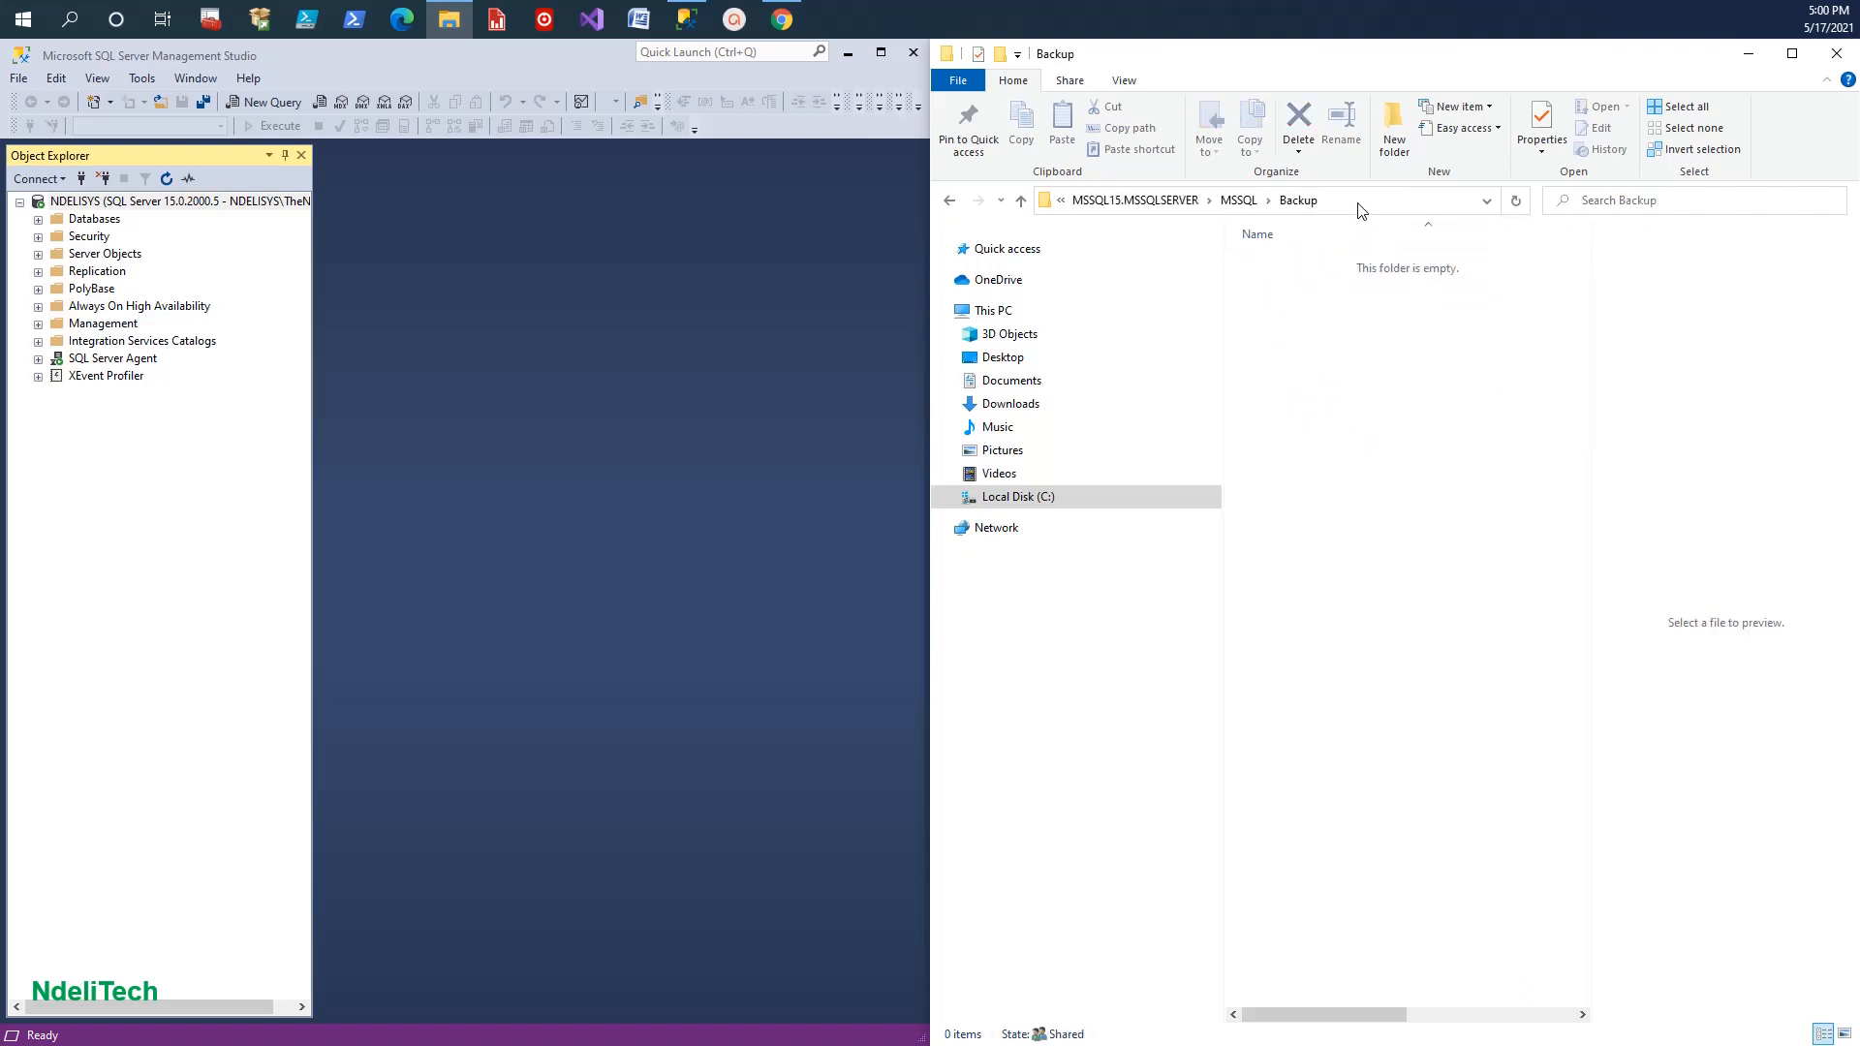
click(1361, 206)
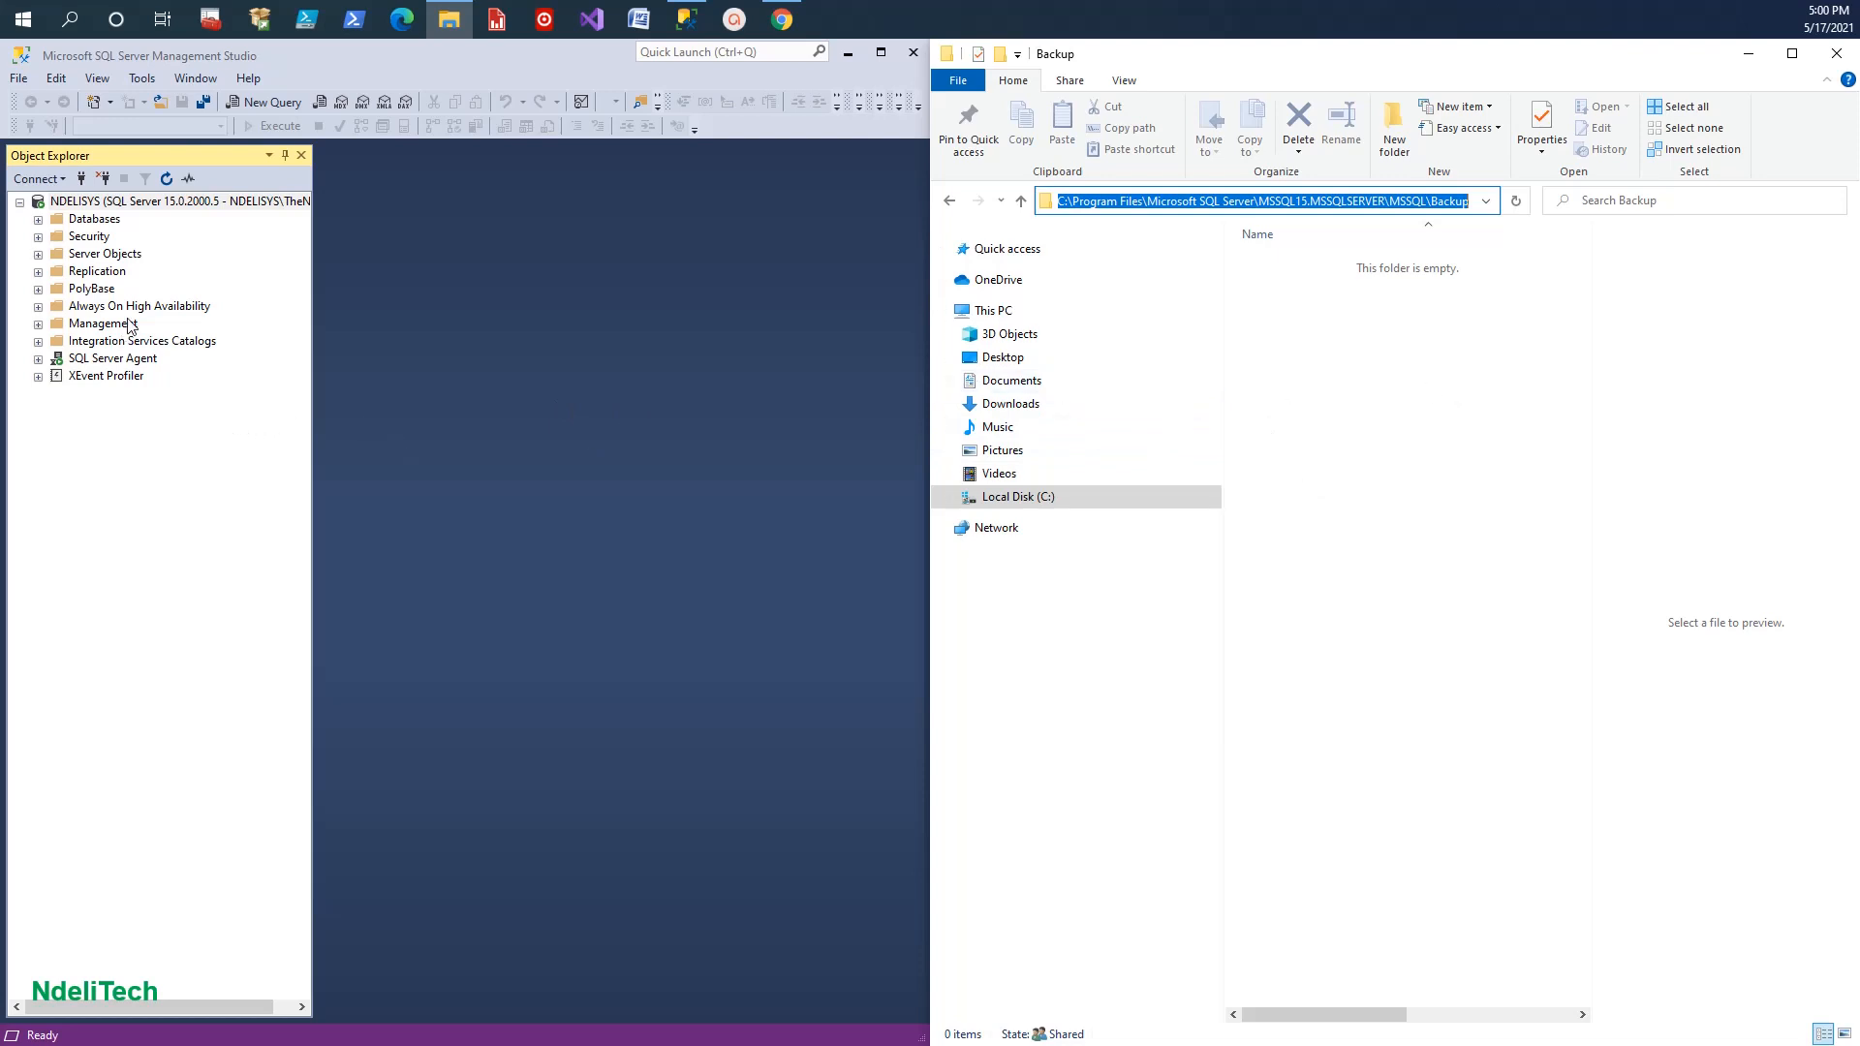
In SQL Server Management Studio, open the Back Up Database dialog for WideWorldImporters and move it clear of the Backup folder window.
click(38, 221)
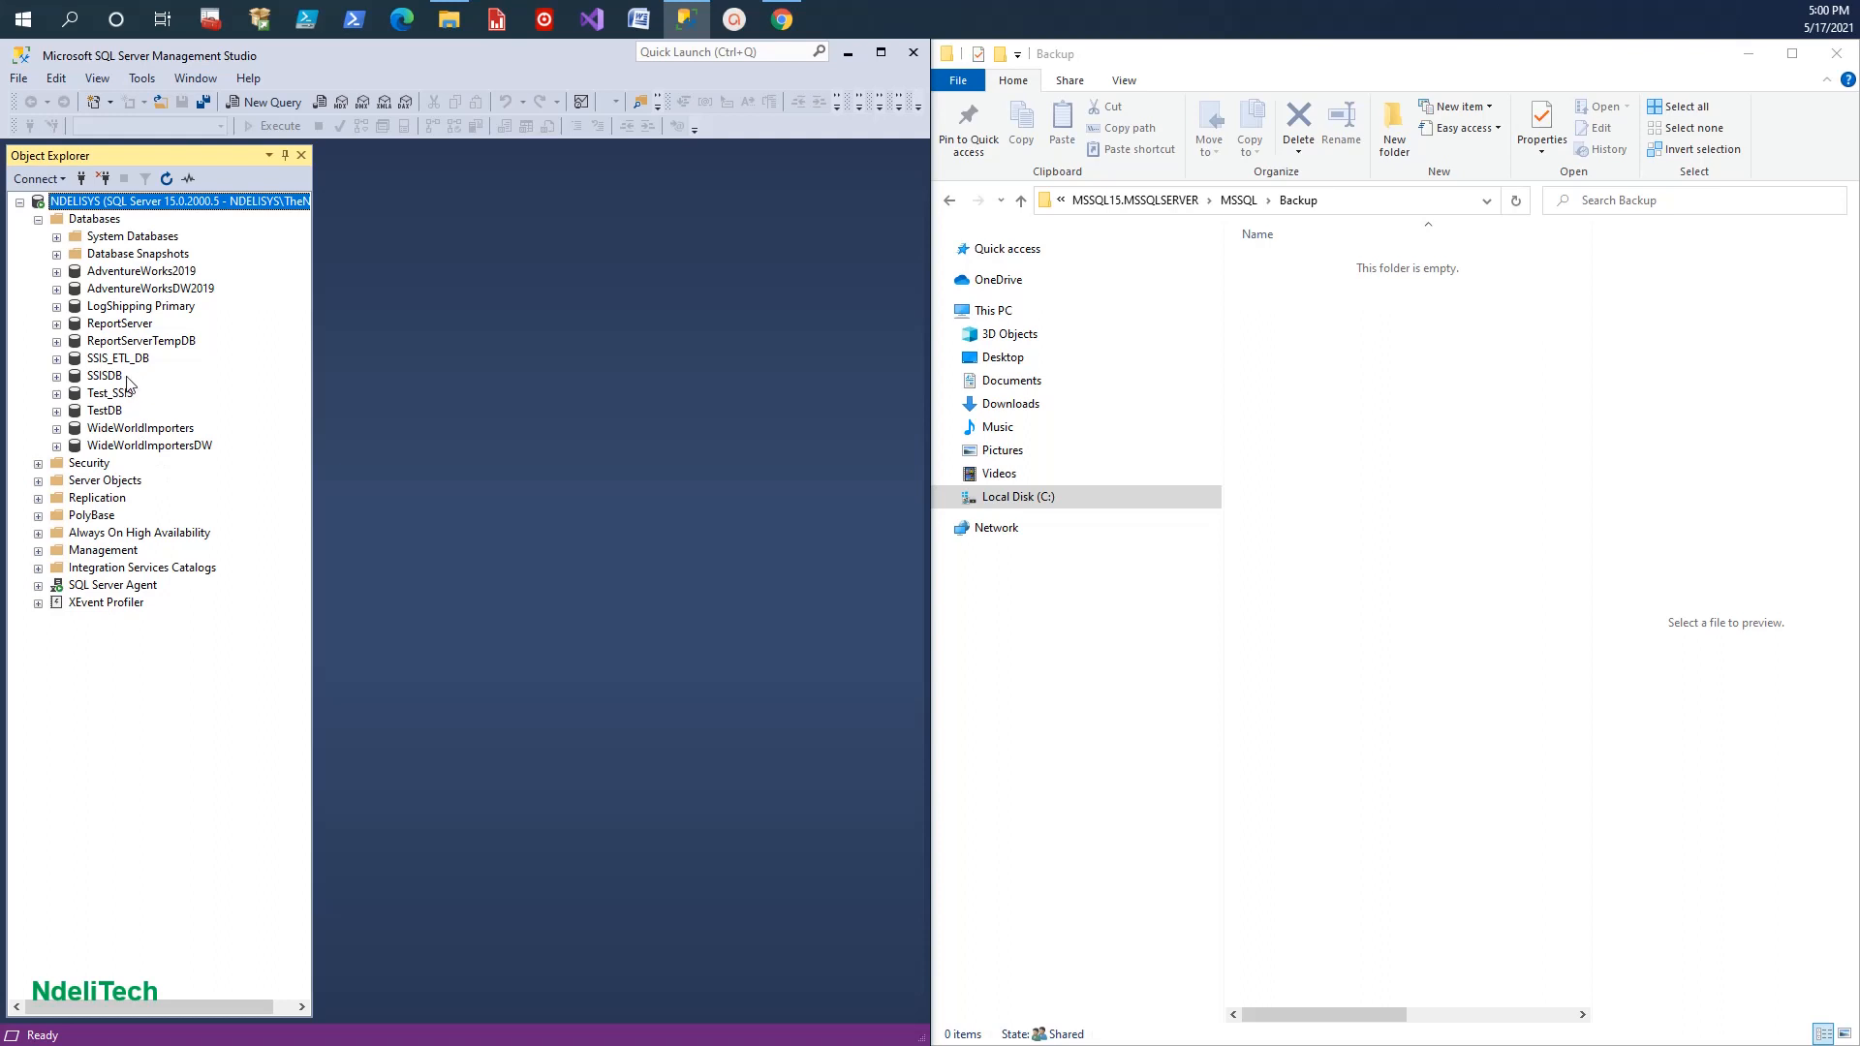
click(167, 433)
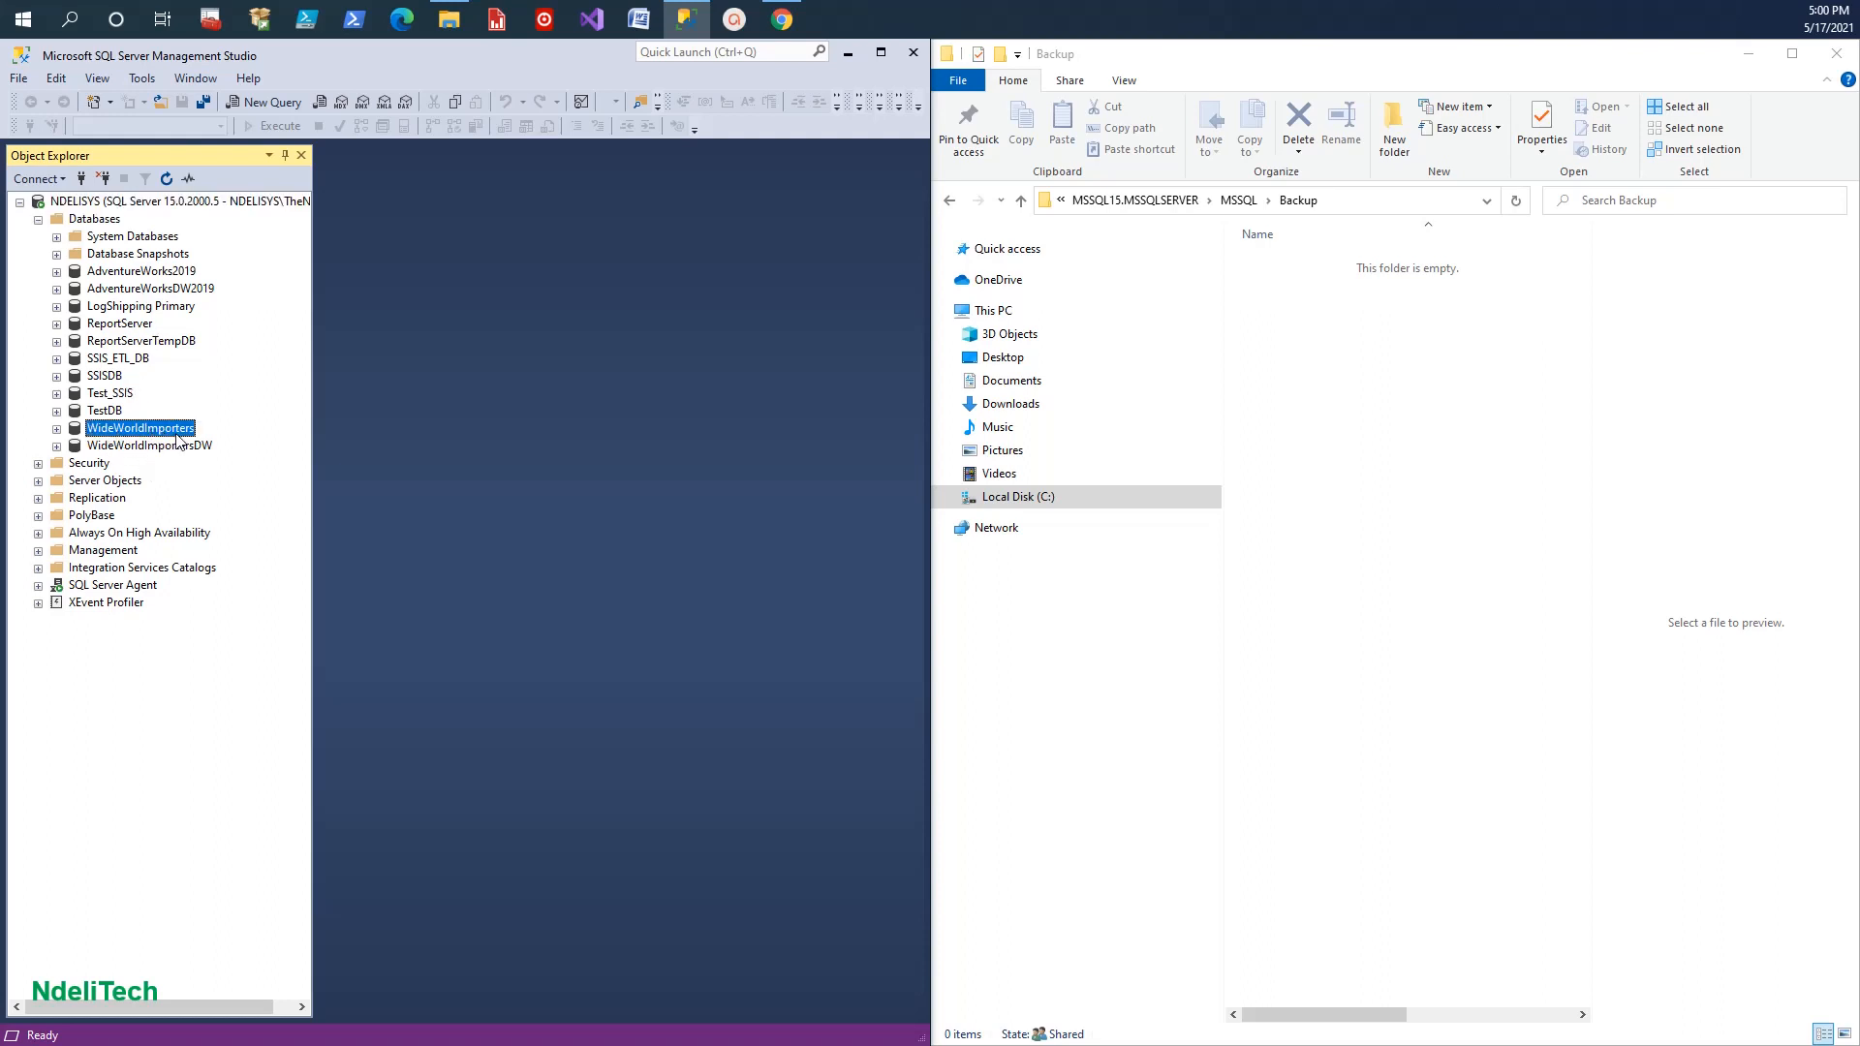
right_click(150, 433)
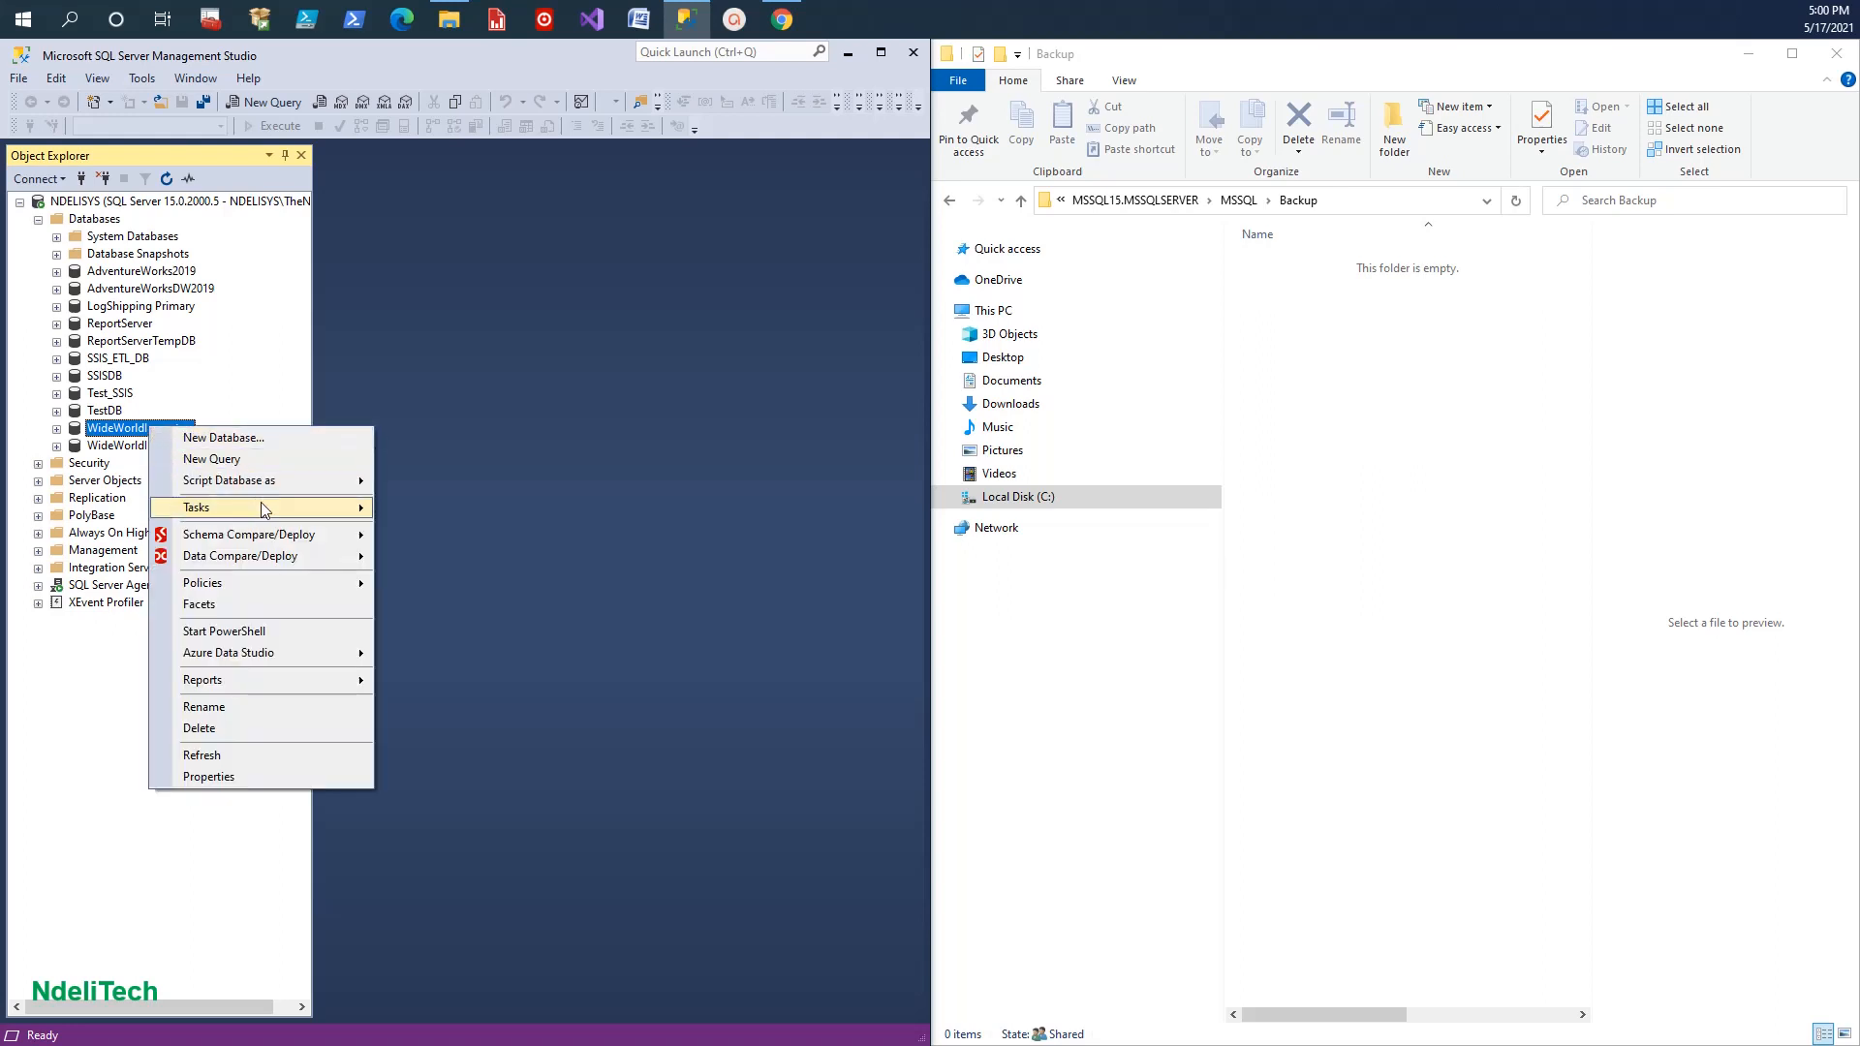
mouse_move(261, 506)
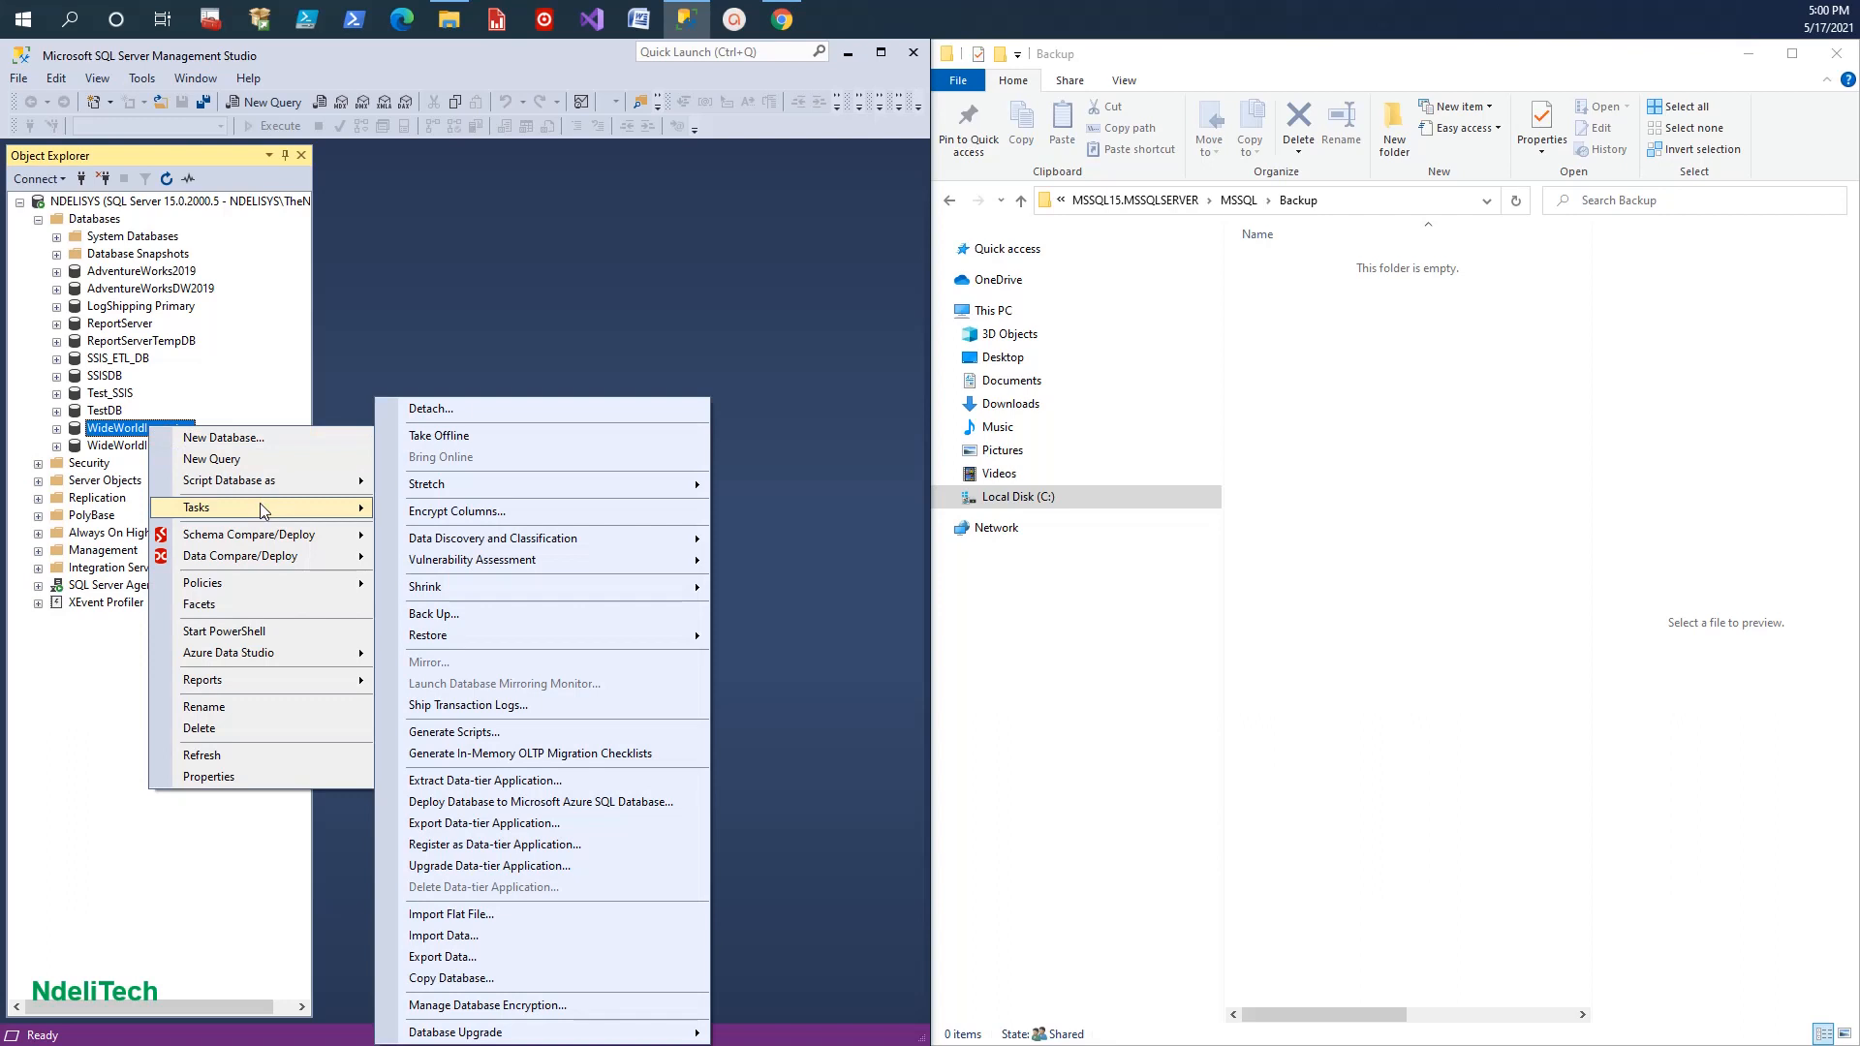
click(514, 617)
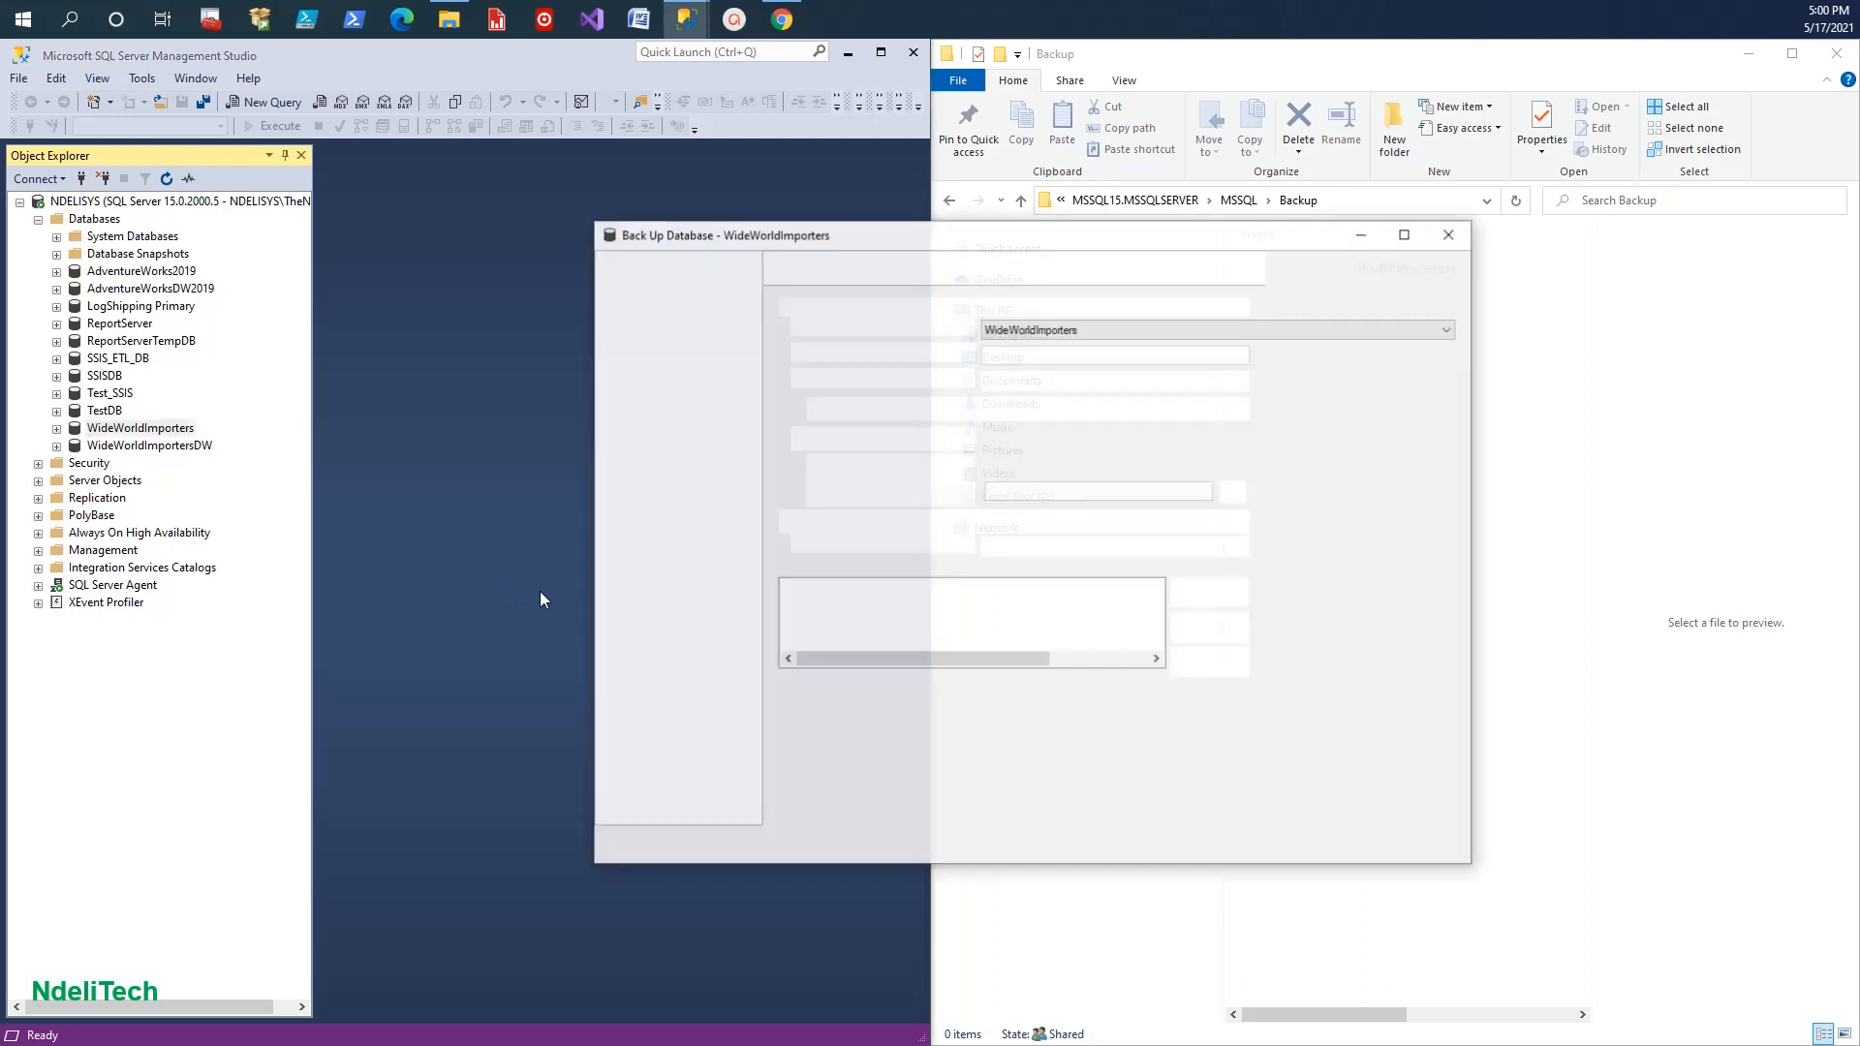
drag(1227, 251, 690, 219)
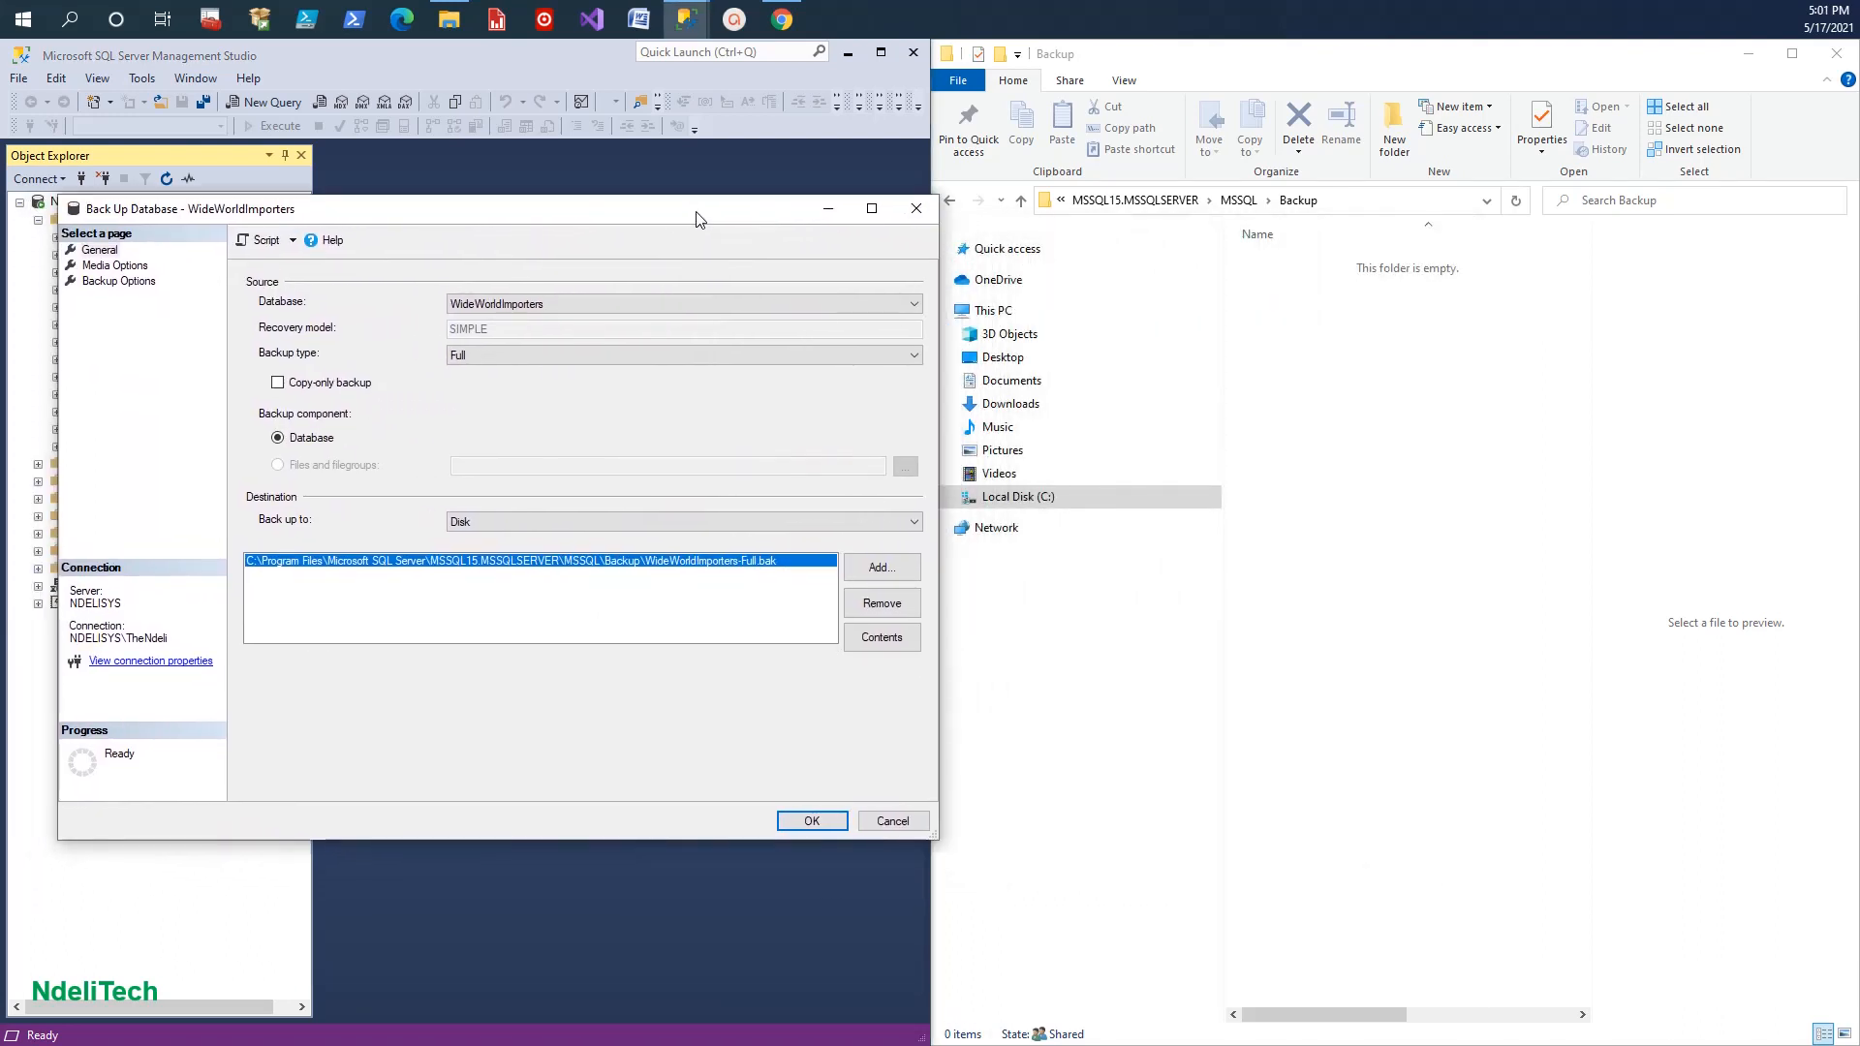
Configure the backup with WideWorldImporters as the source database, Full as the backup type and Disk as the destination.
click(1384, 200)
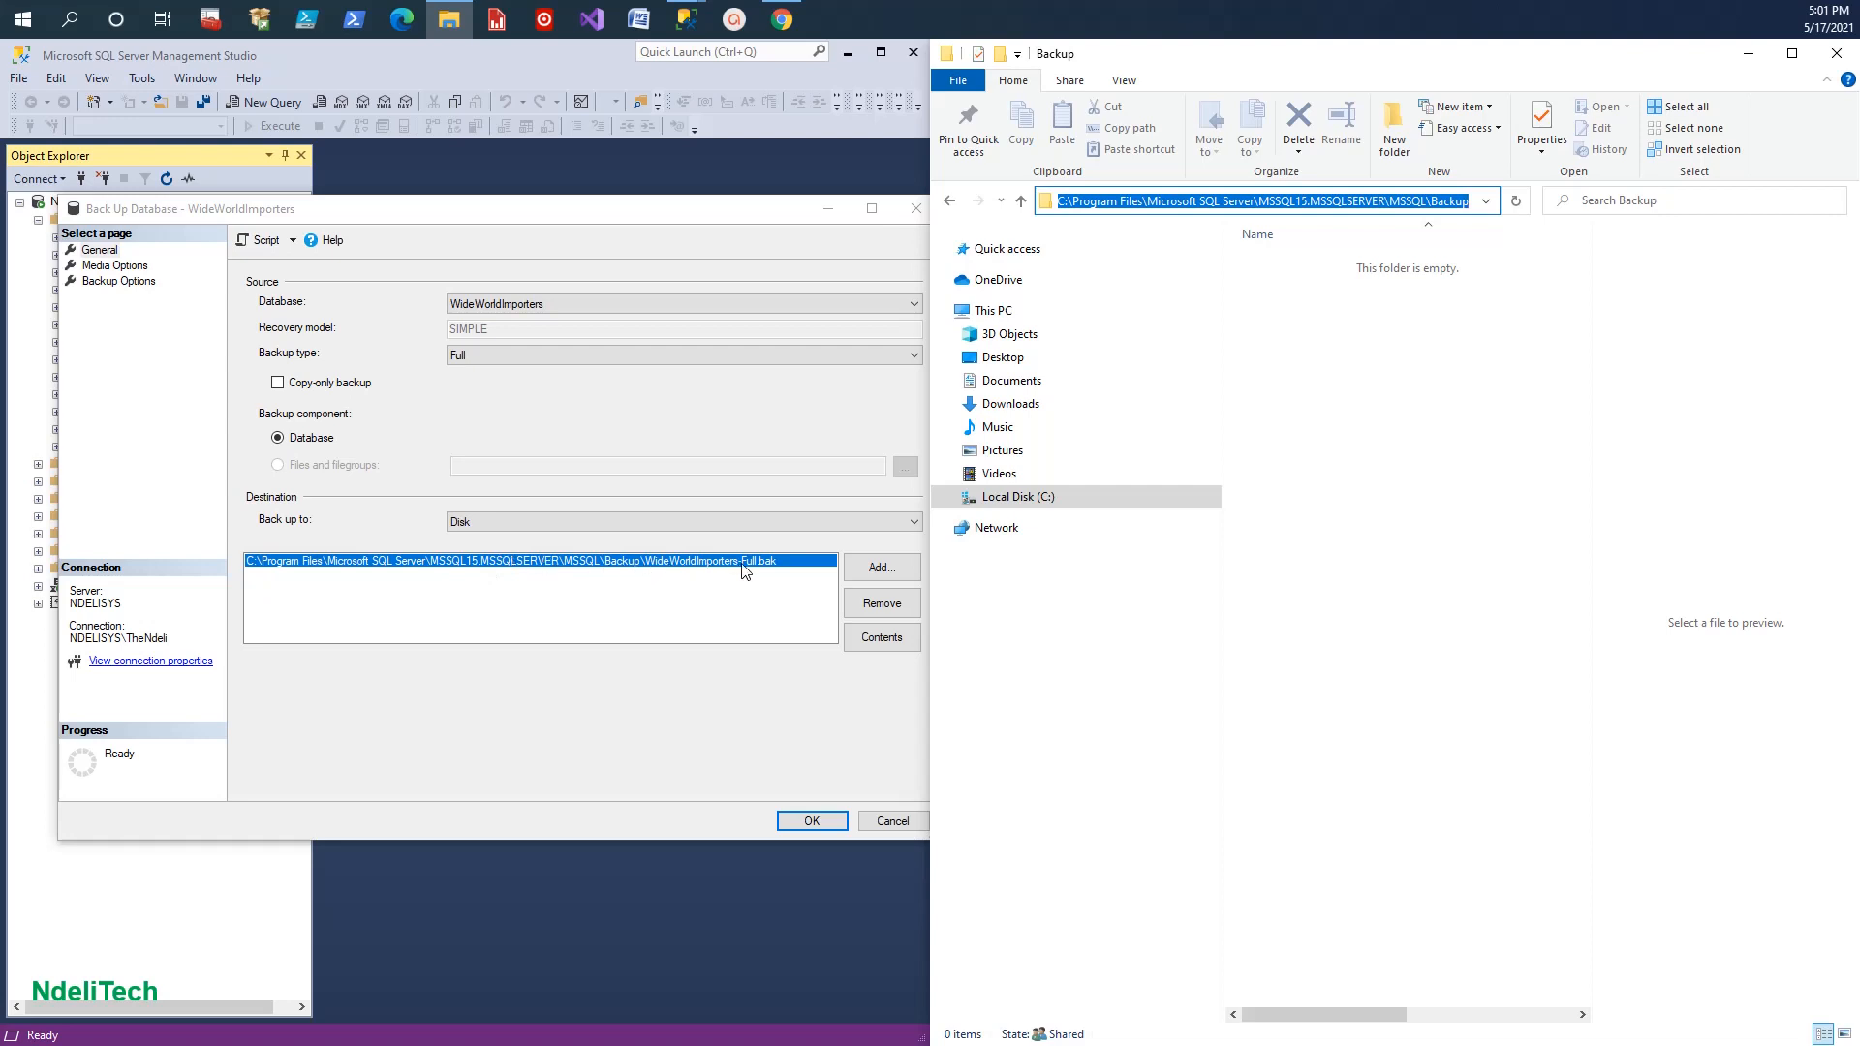
click(915, 308)
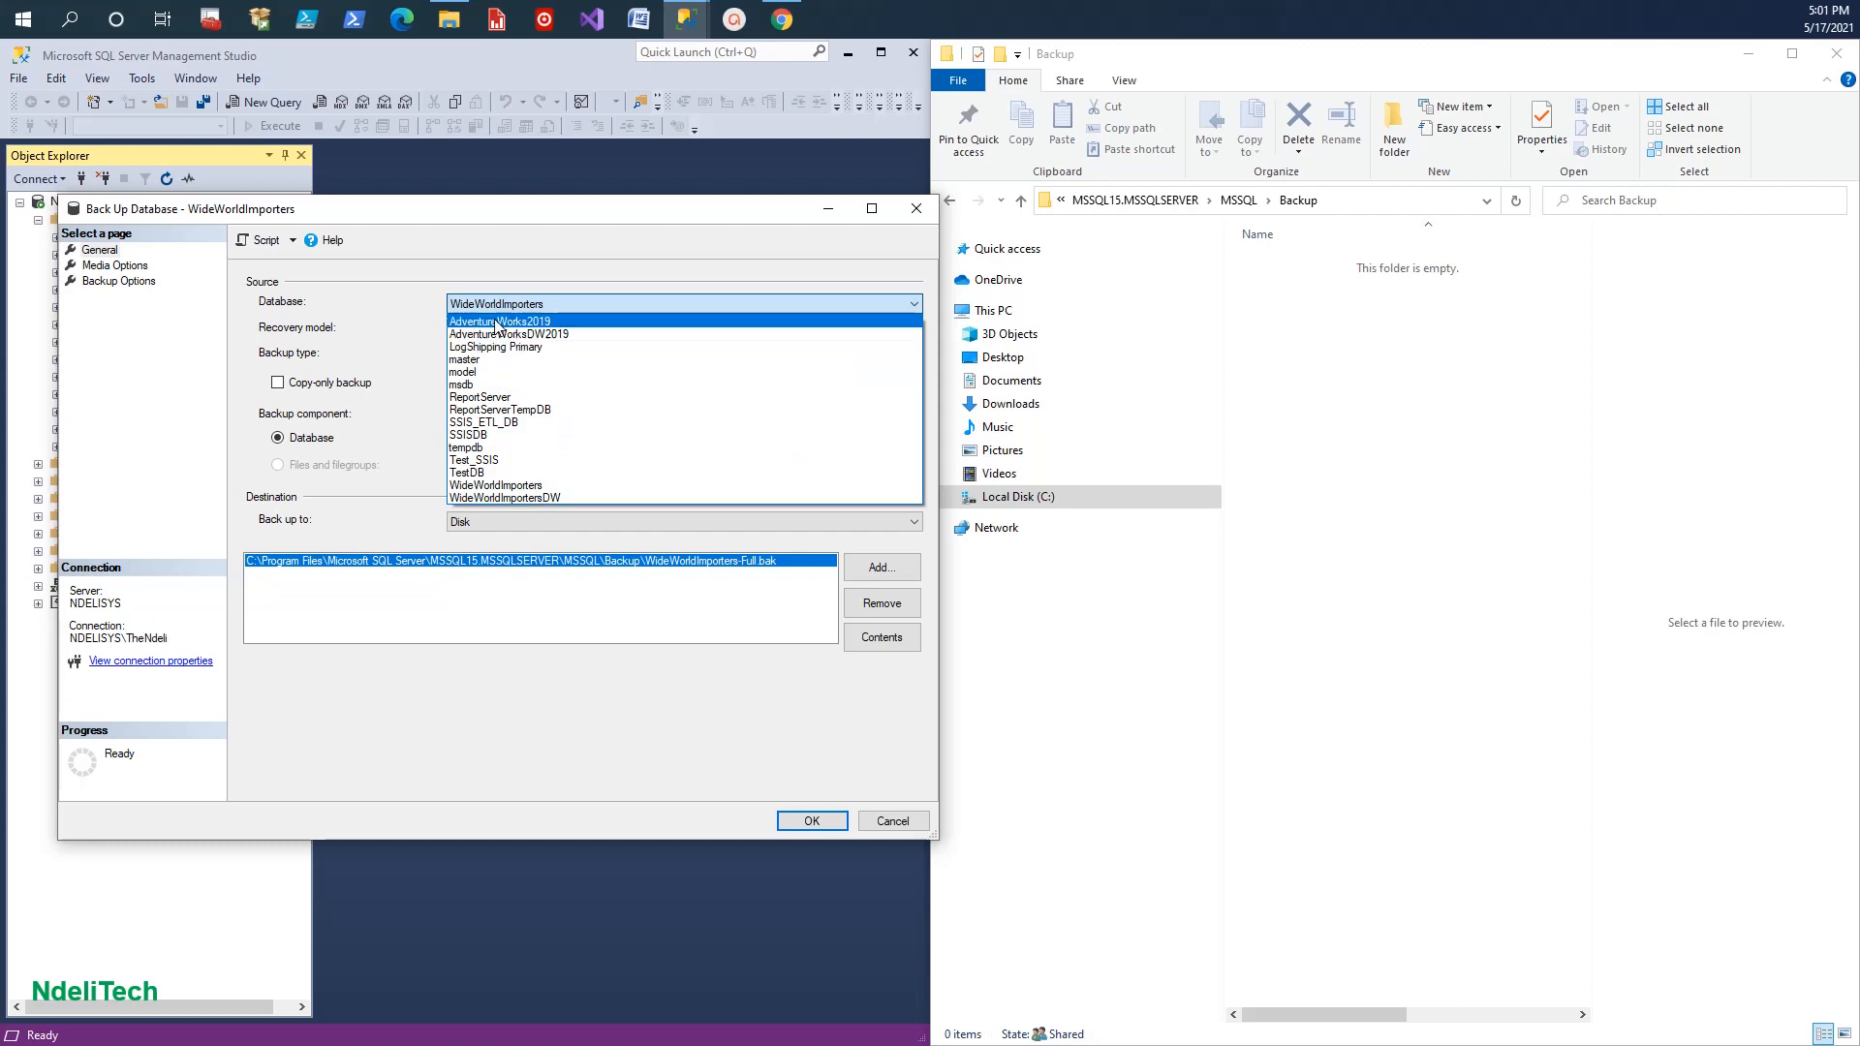
click(533, 306)
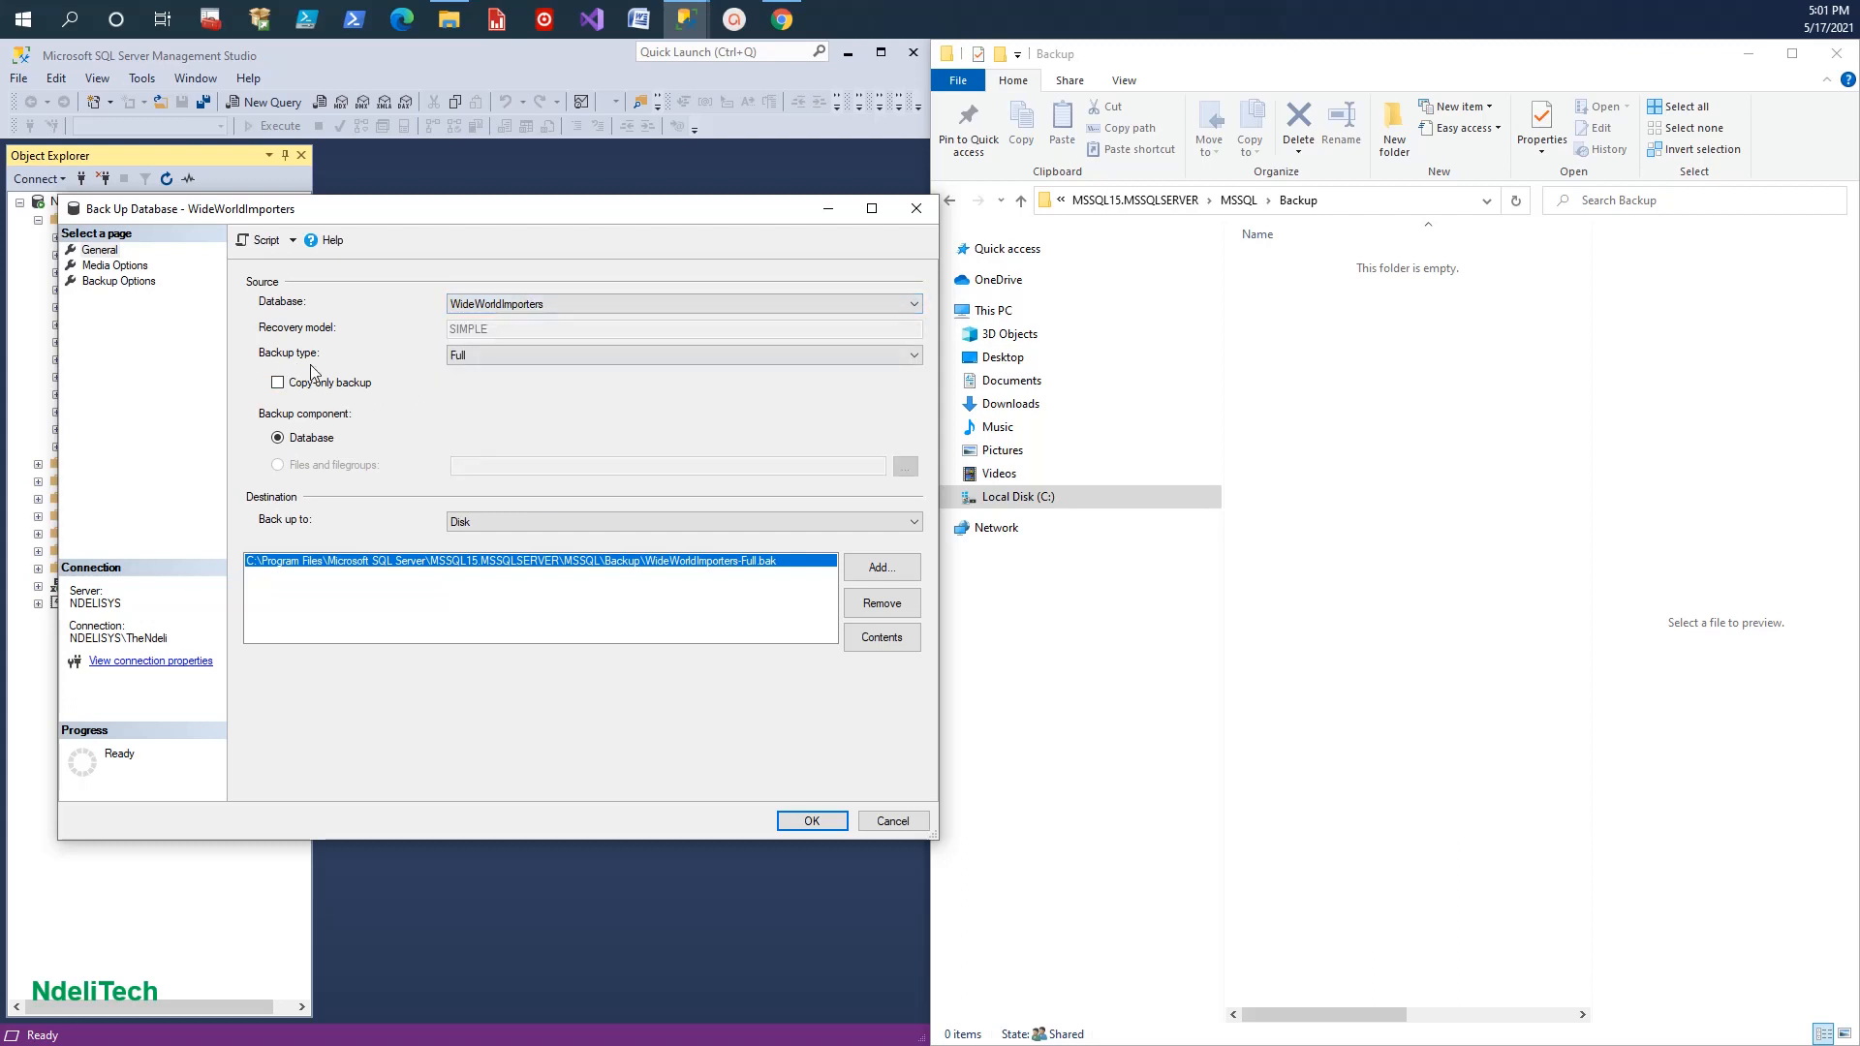
click(579, 358)
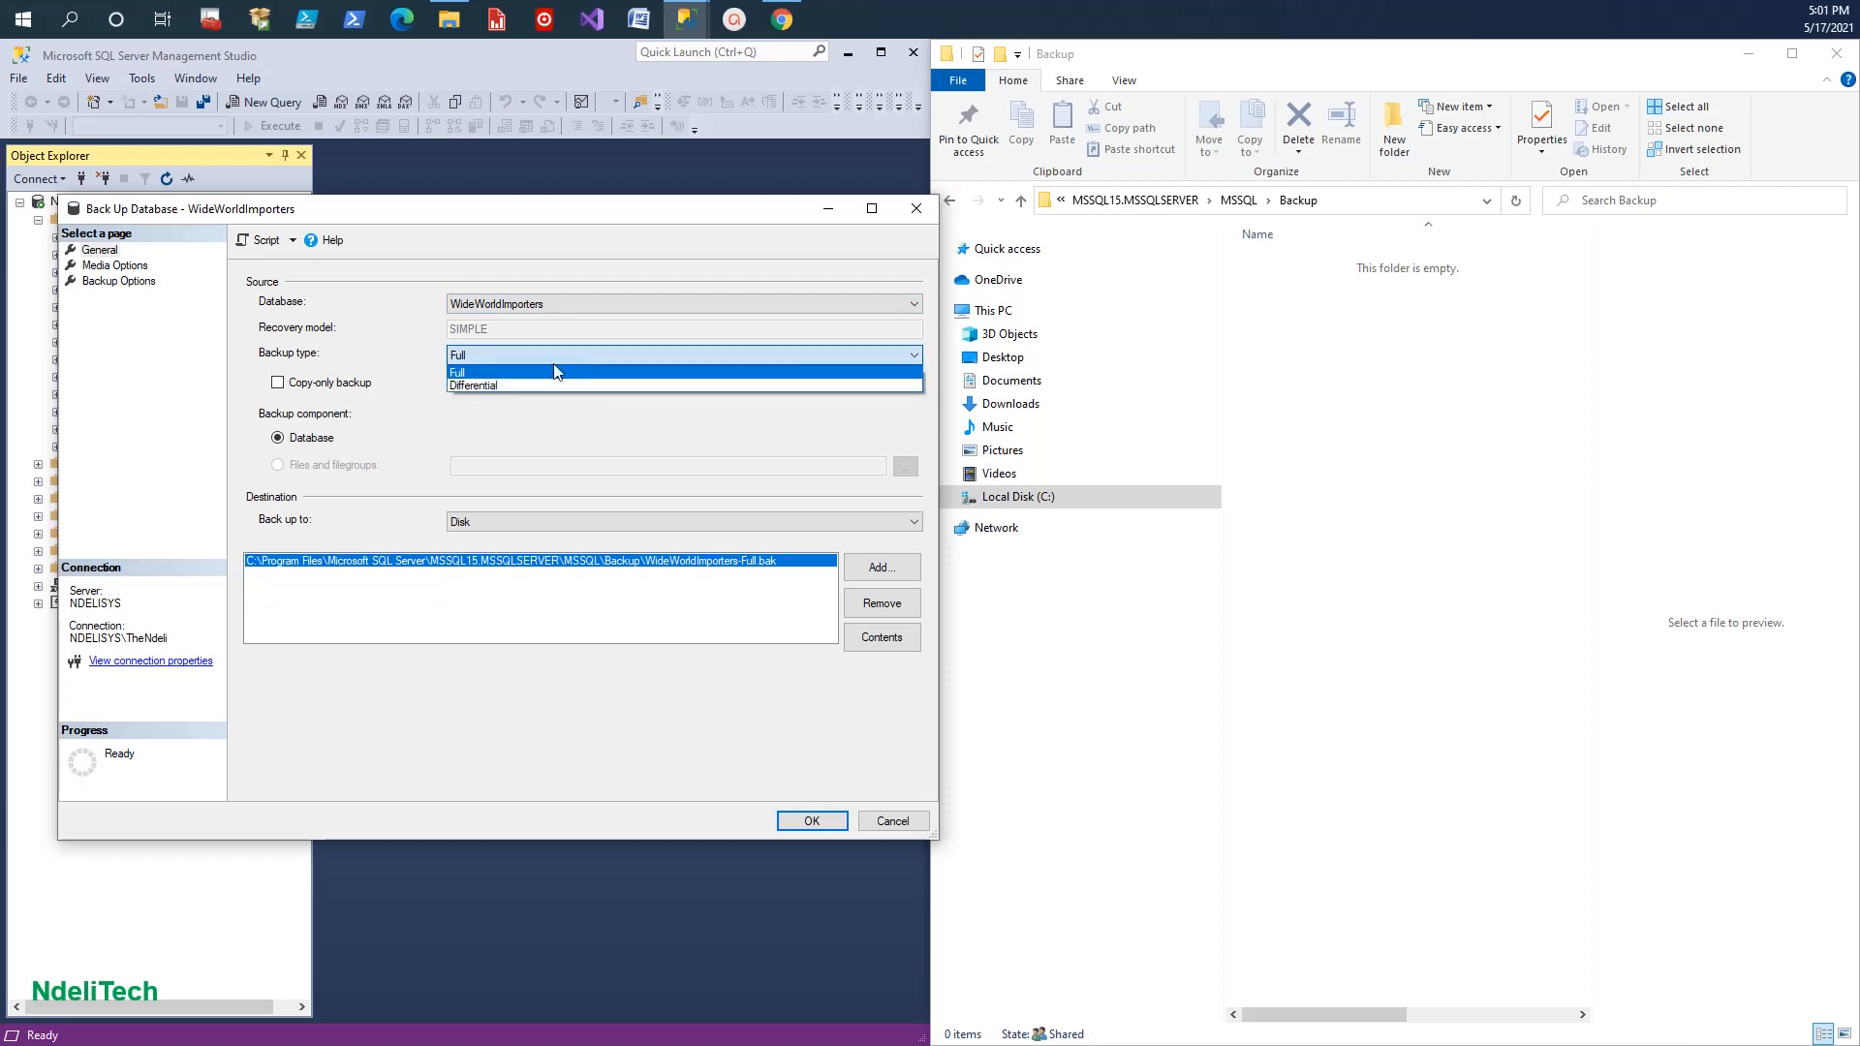
click(473, 373)
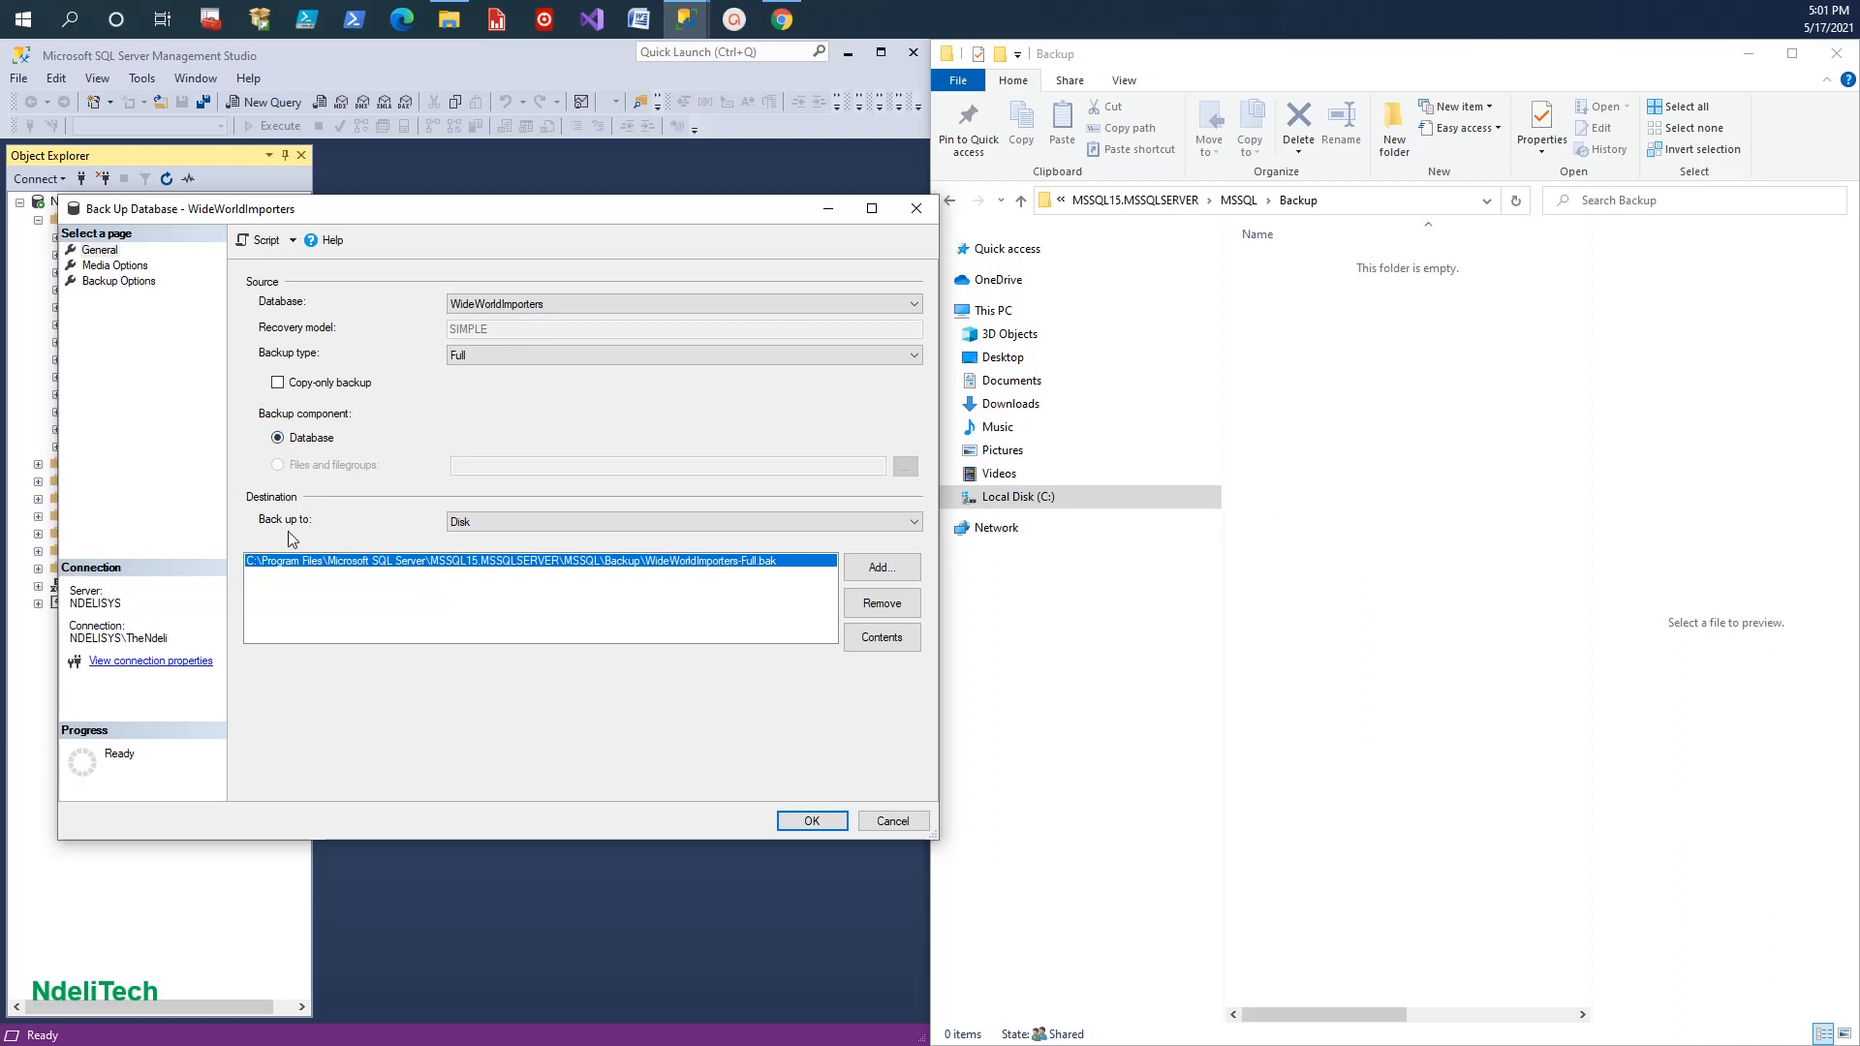
click(543, 524)
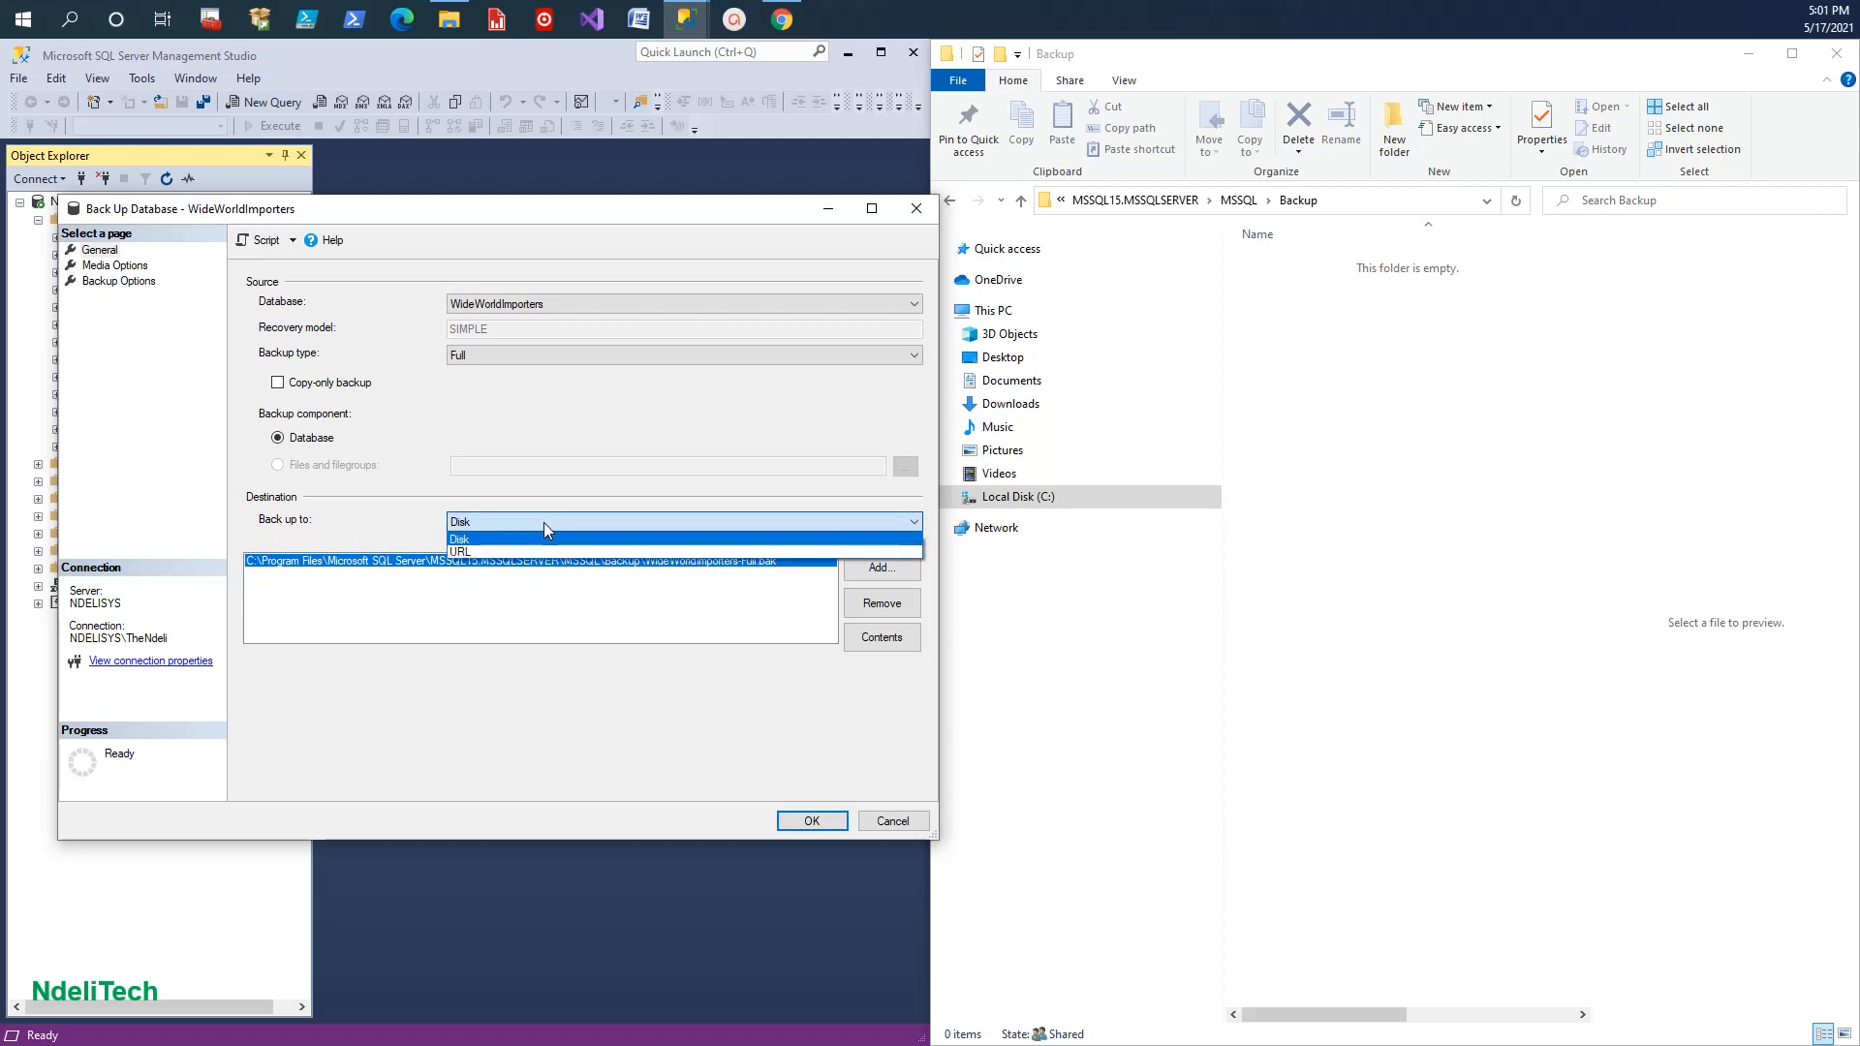
click(466, 541)
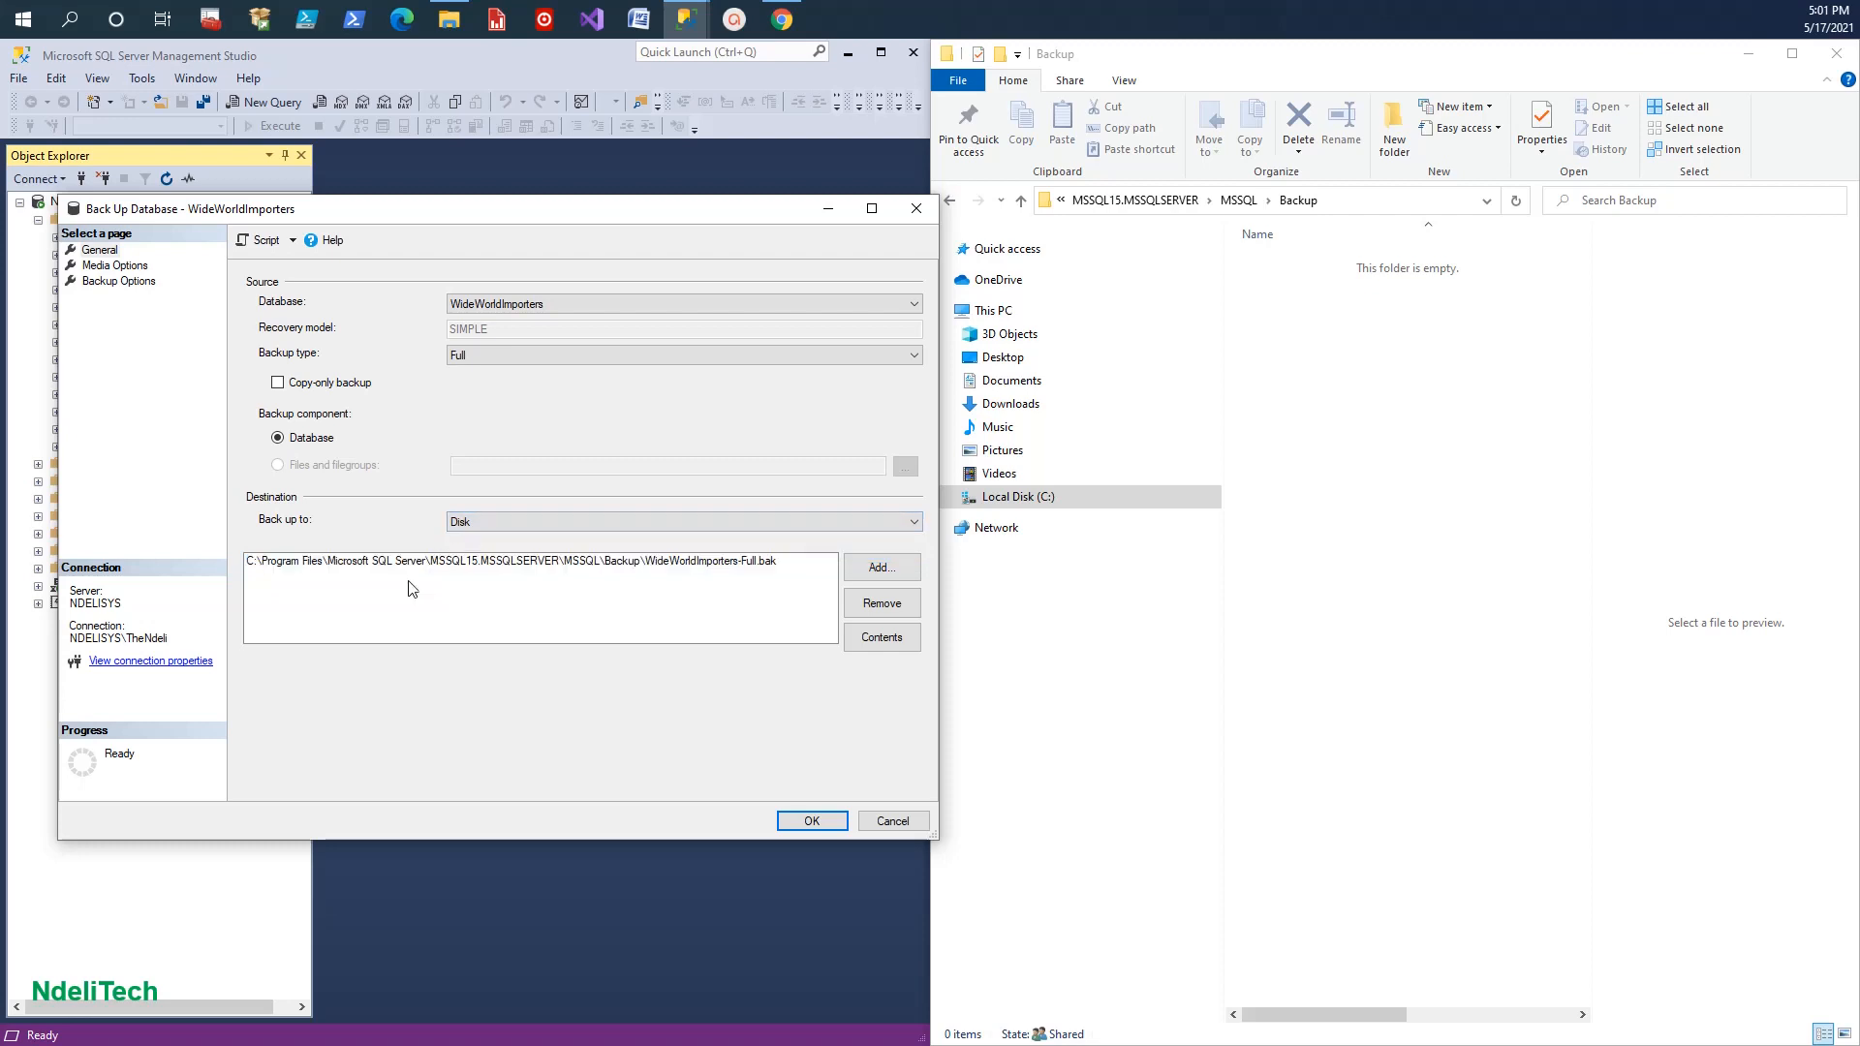
Compare the backup file's destination path with the path of the open Backup folder.
click(490, 566)
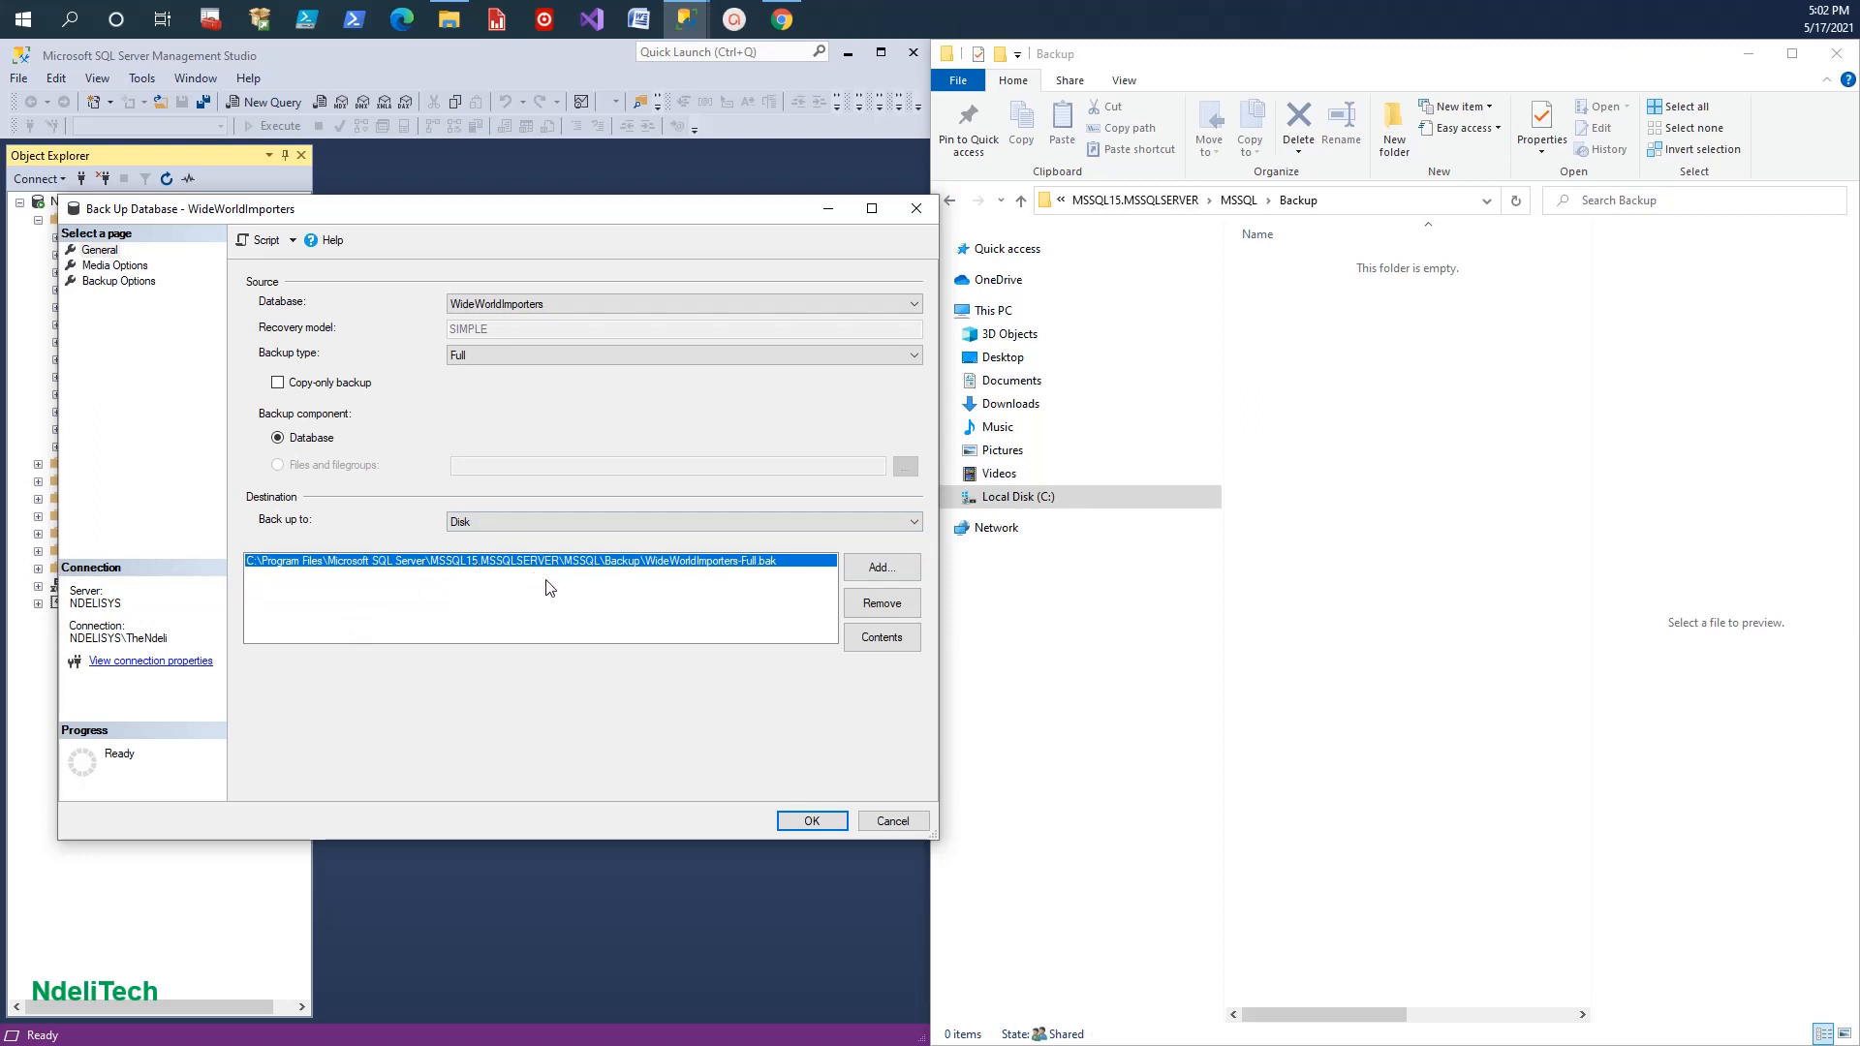
click(871, 569)
click(1370, 201)
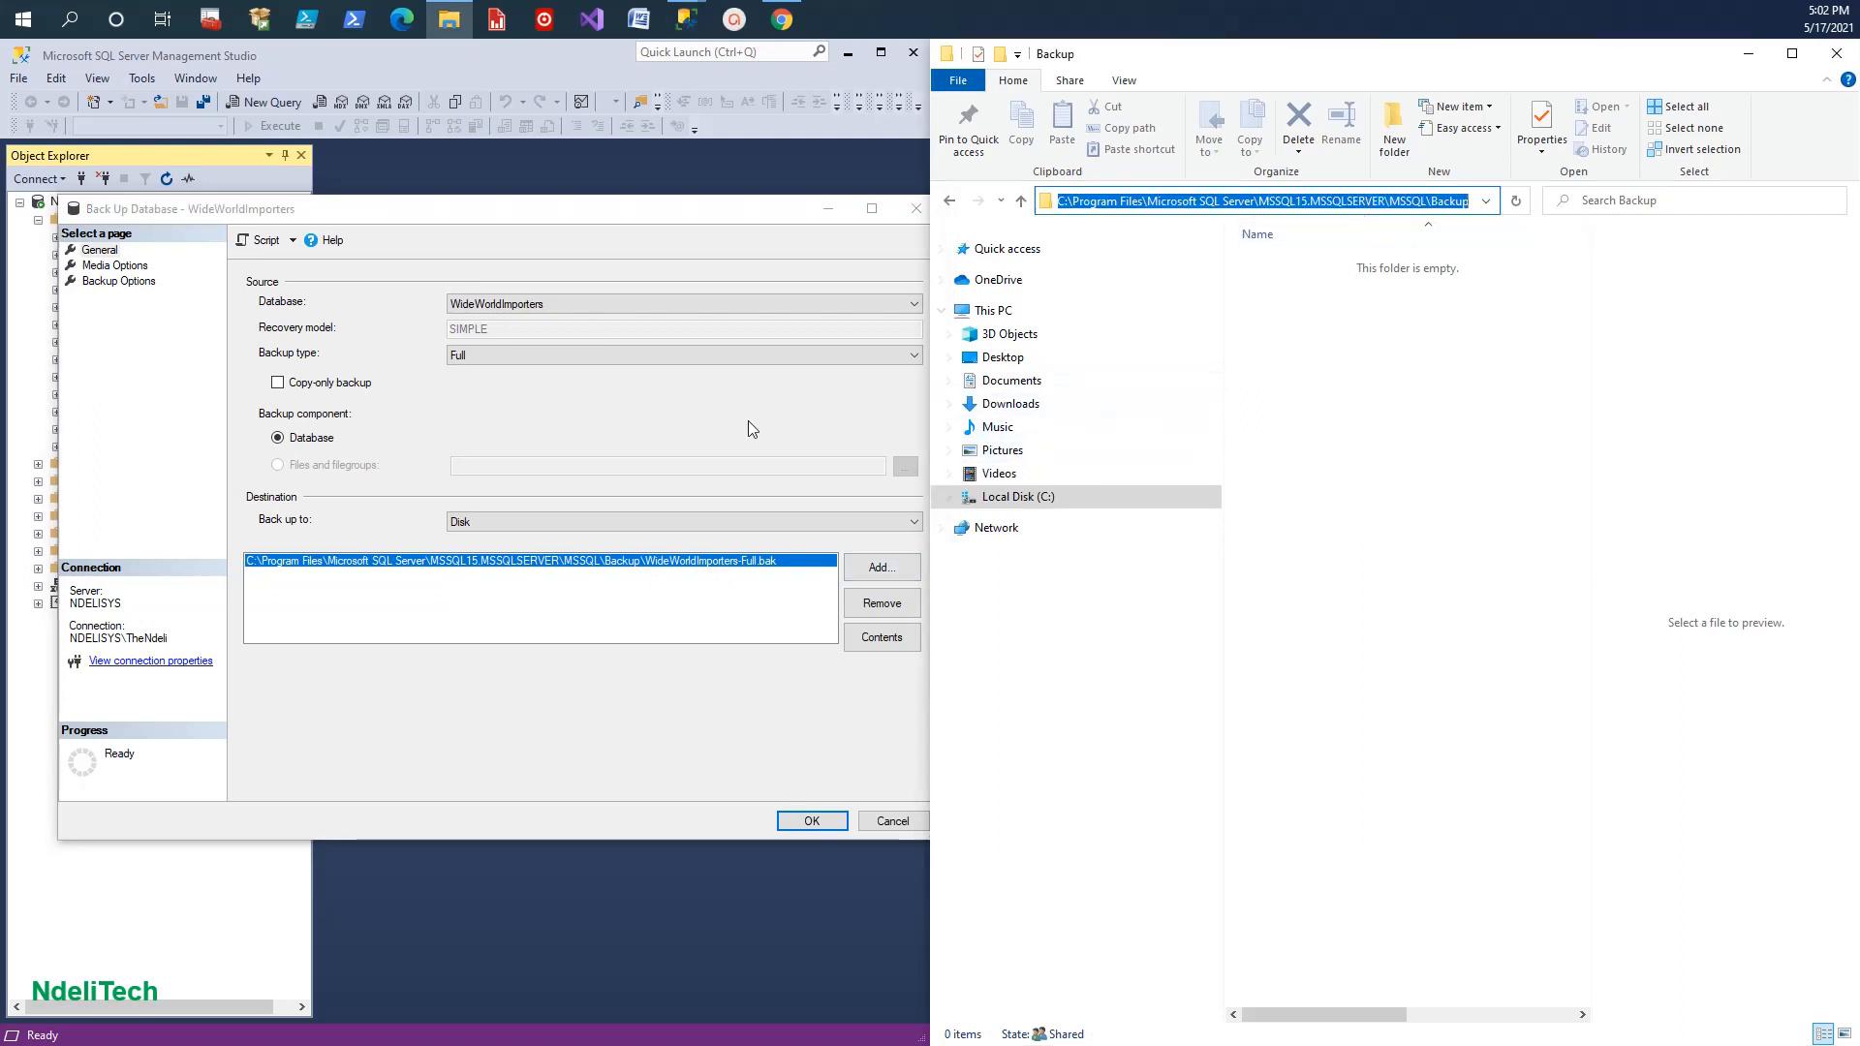
click(457, 611)
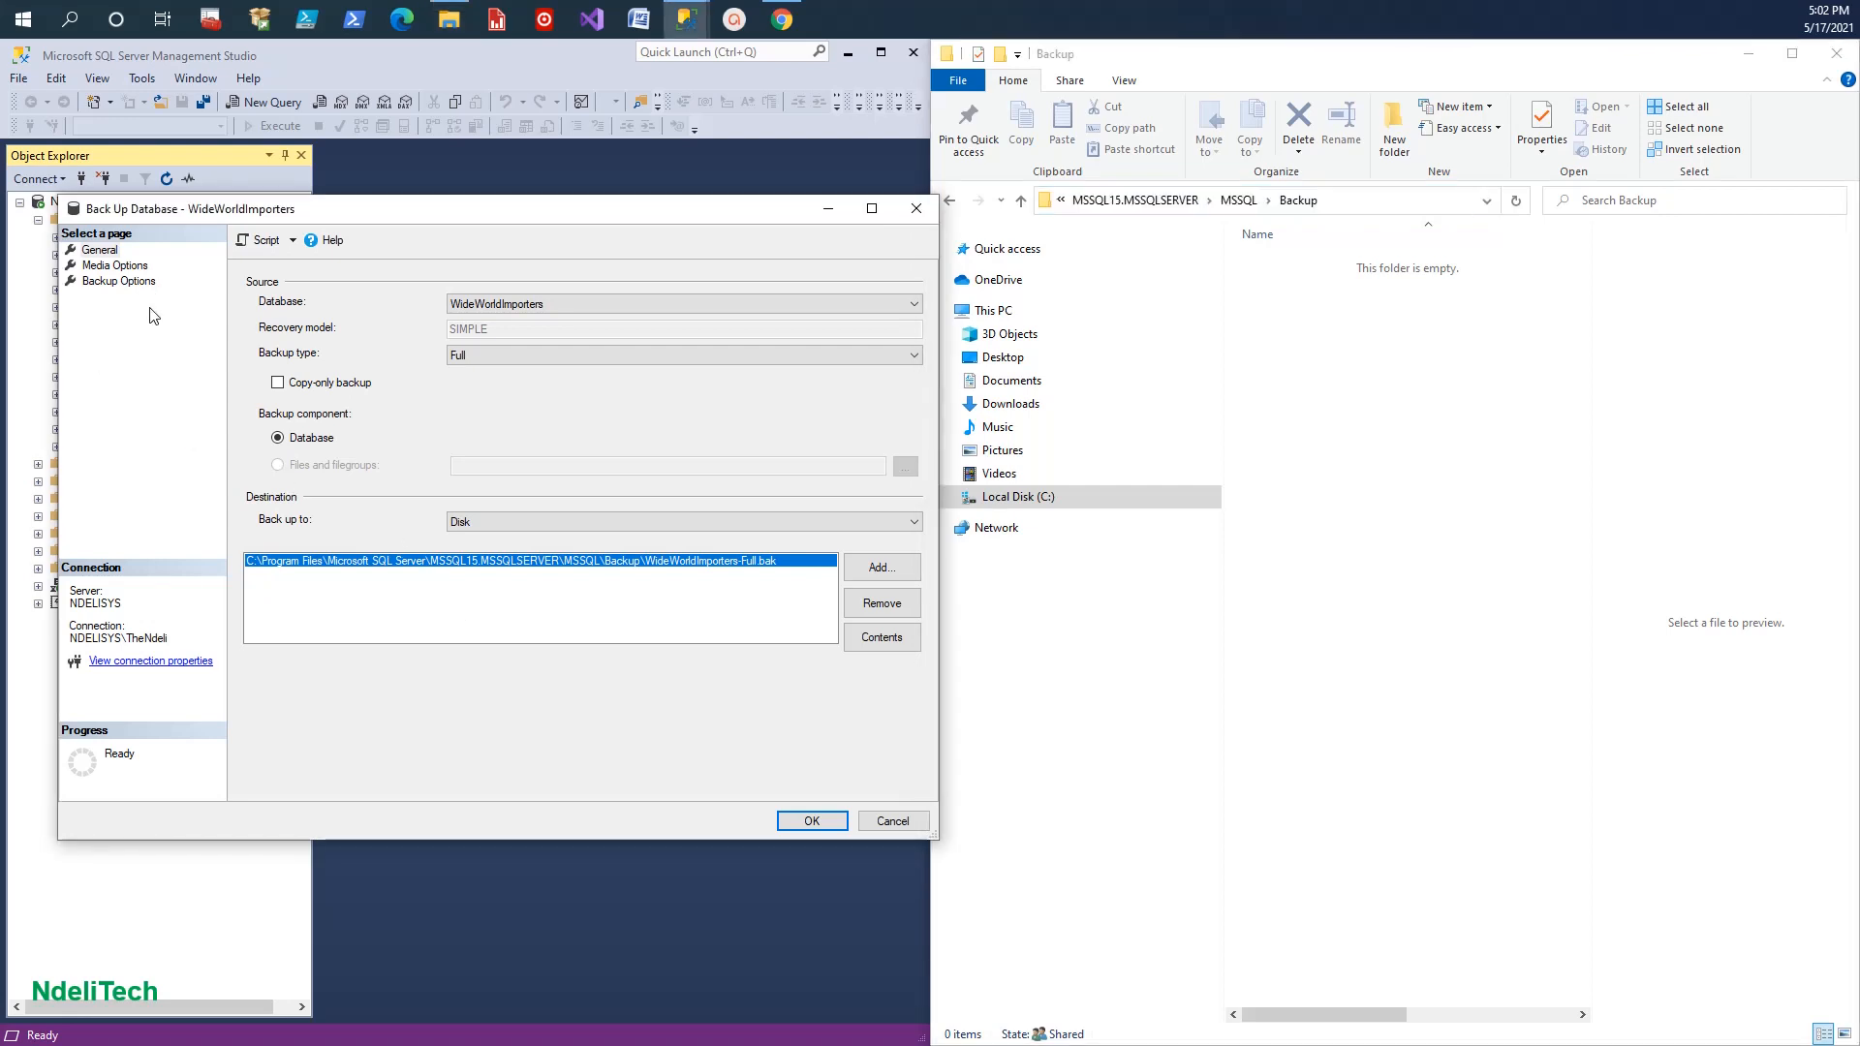
Review the media and backup options, and run the full backup of WideWorldImporters to disk.
click(107, 267)
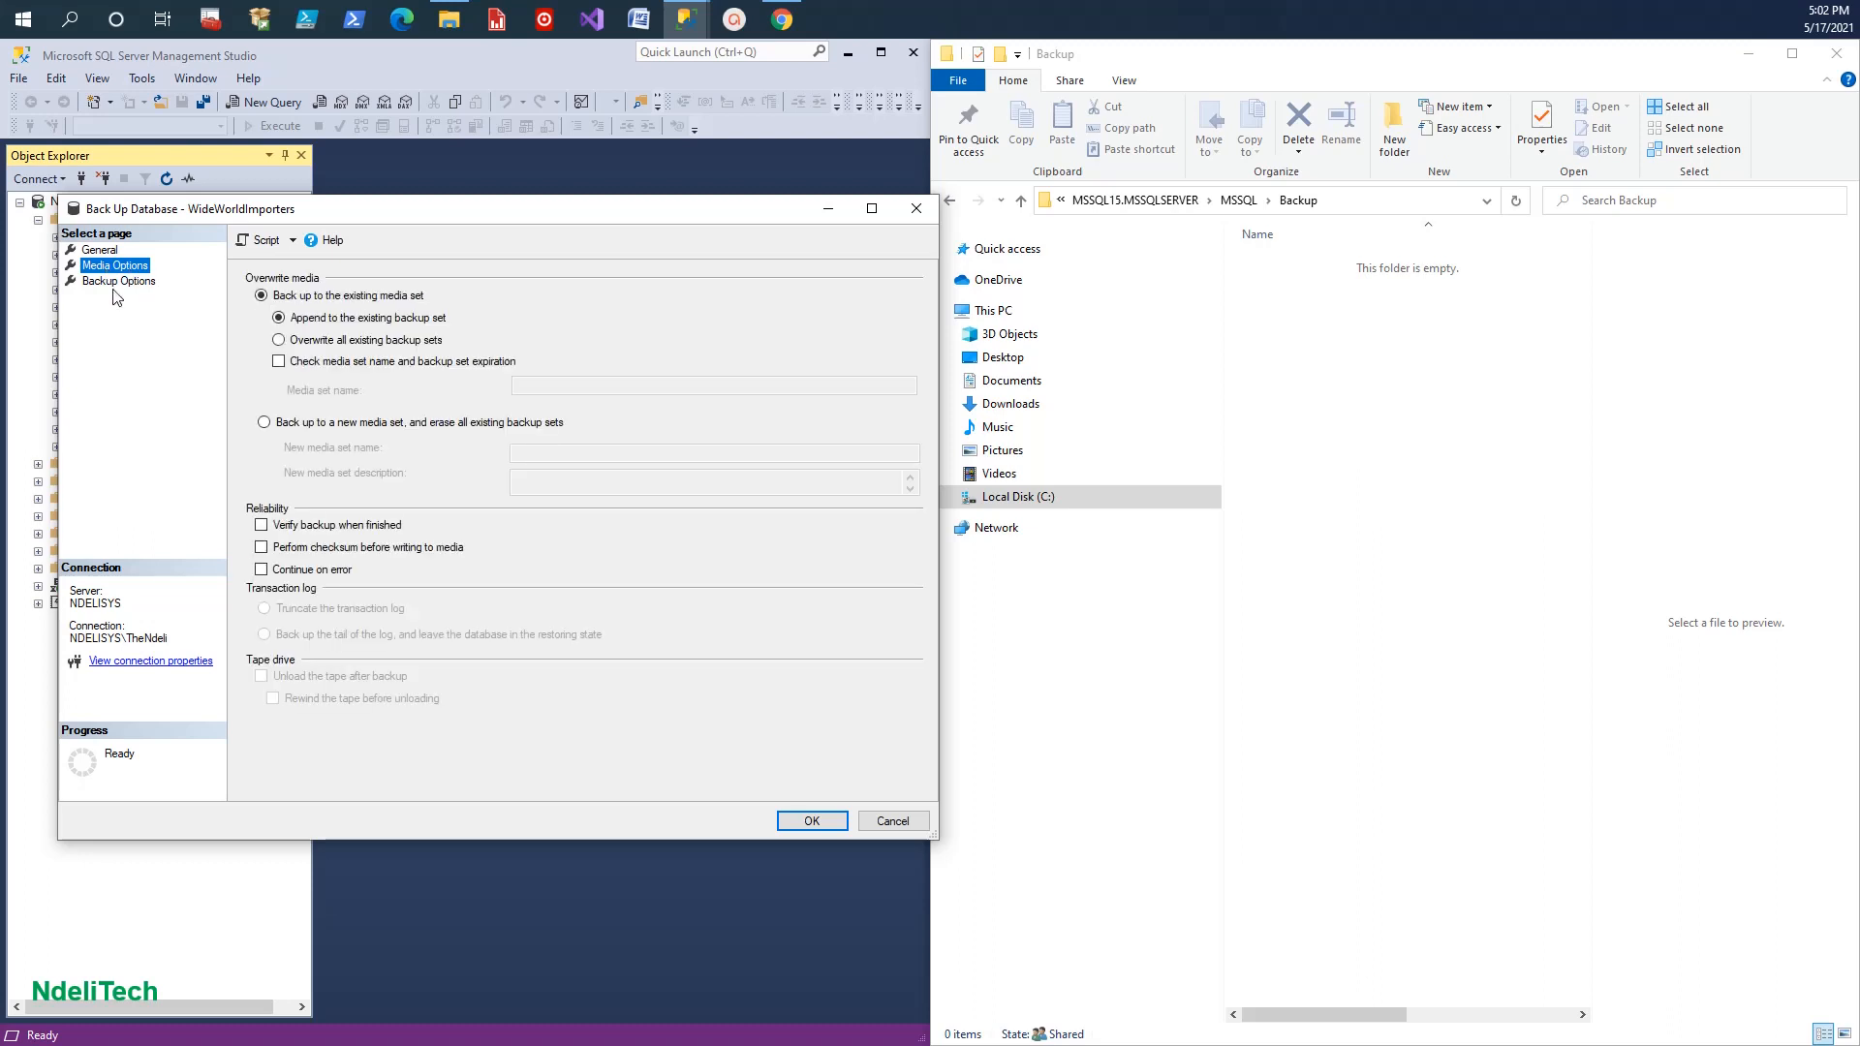
click(100, 282)
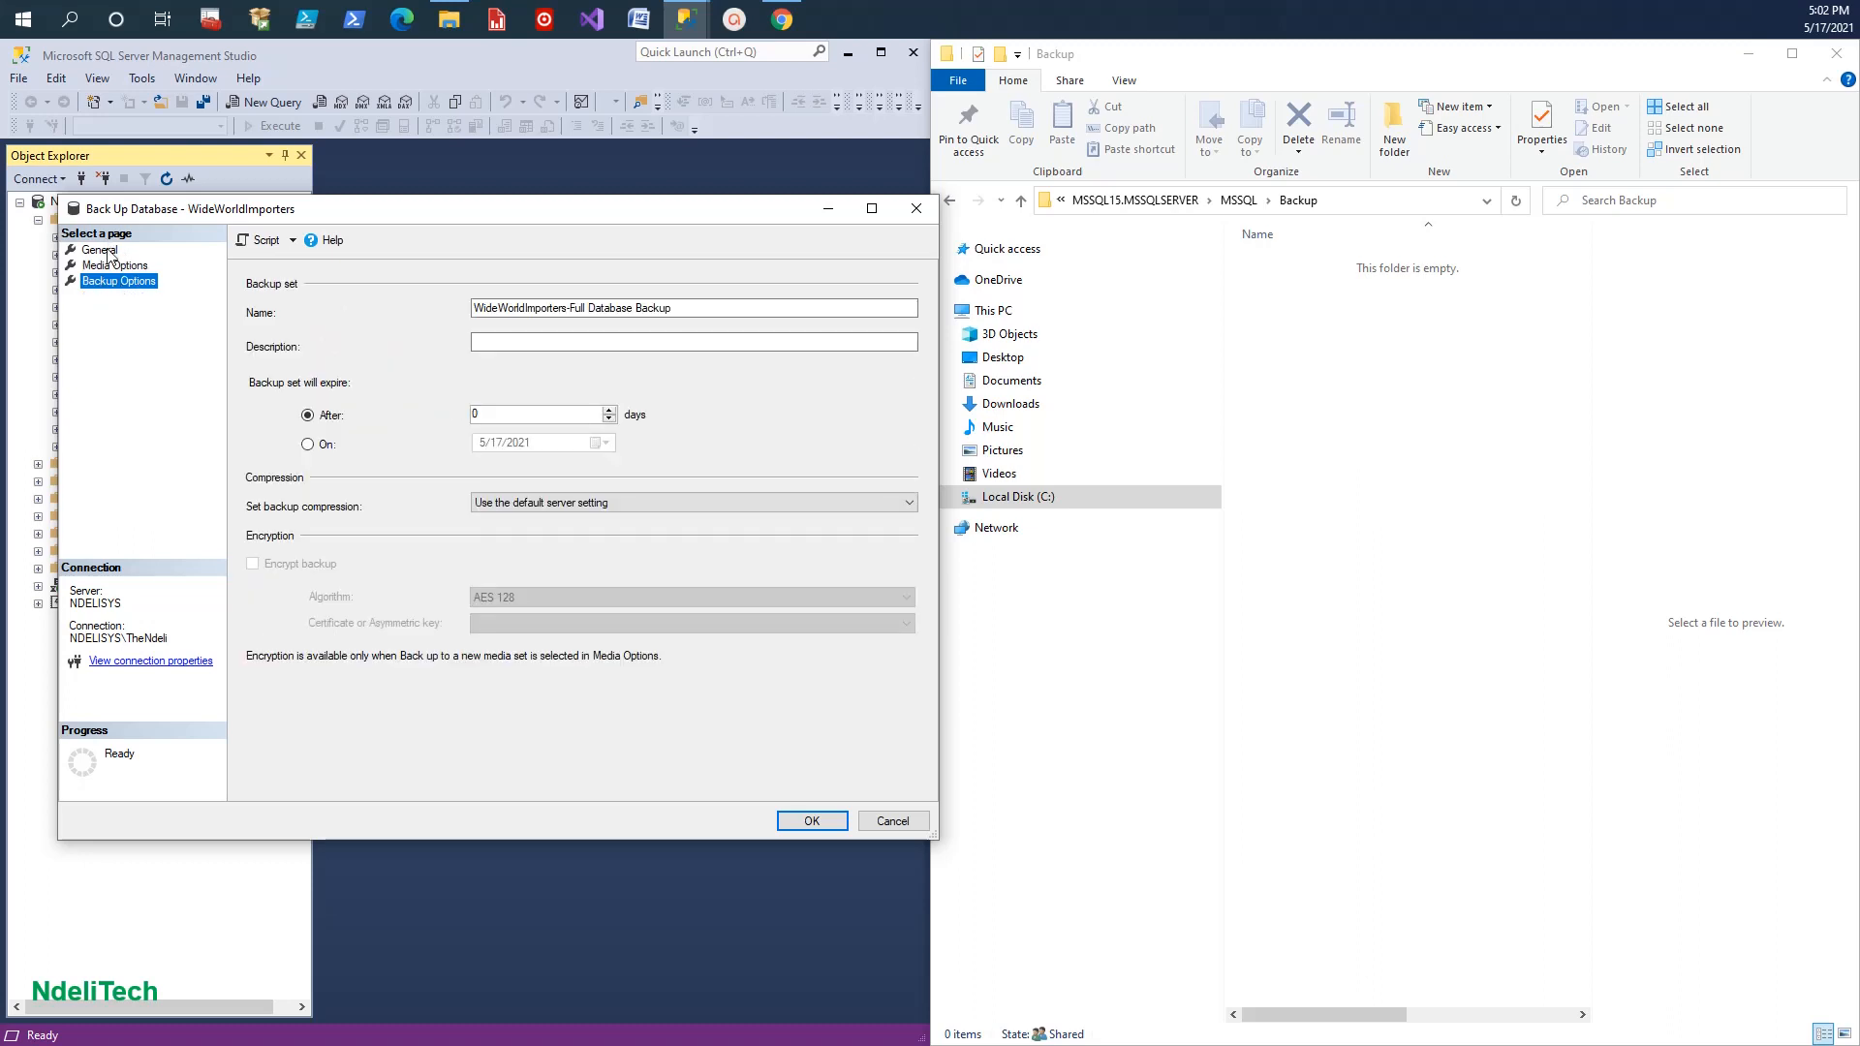
click(106, 251)
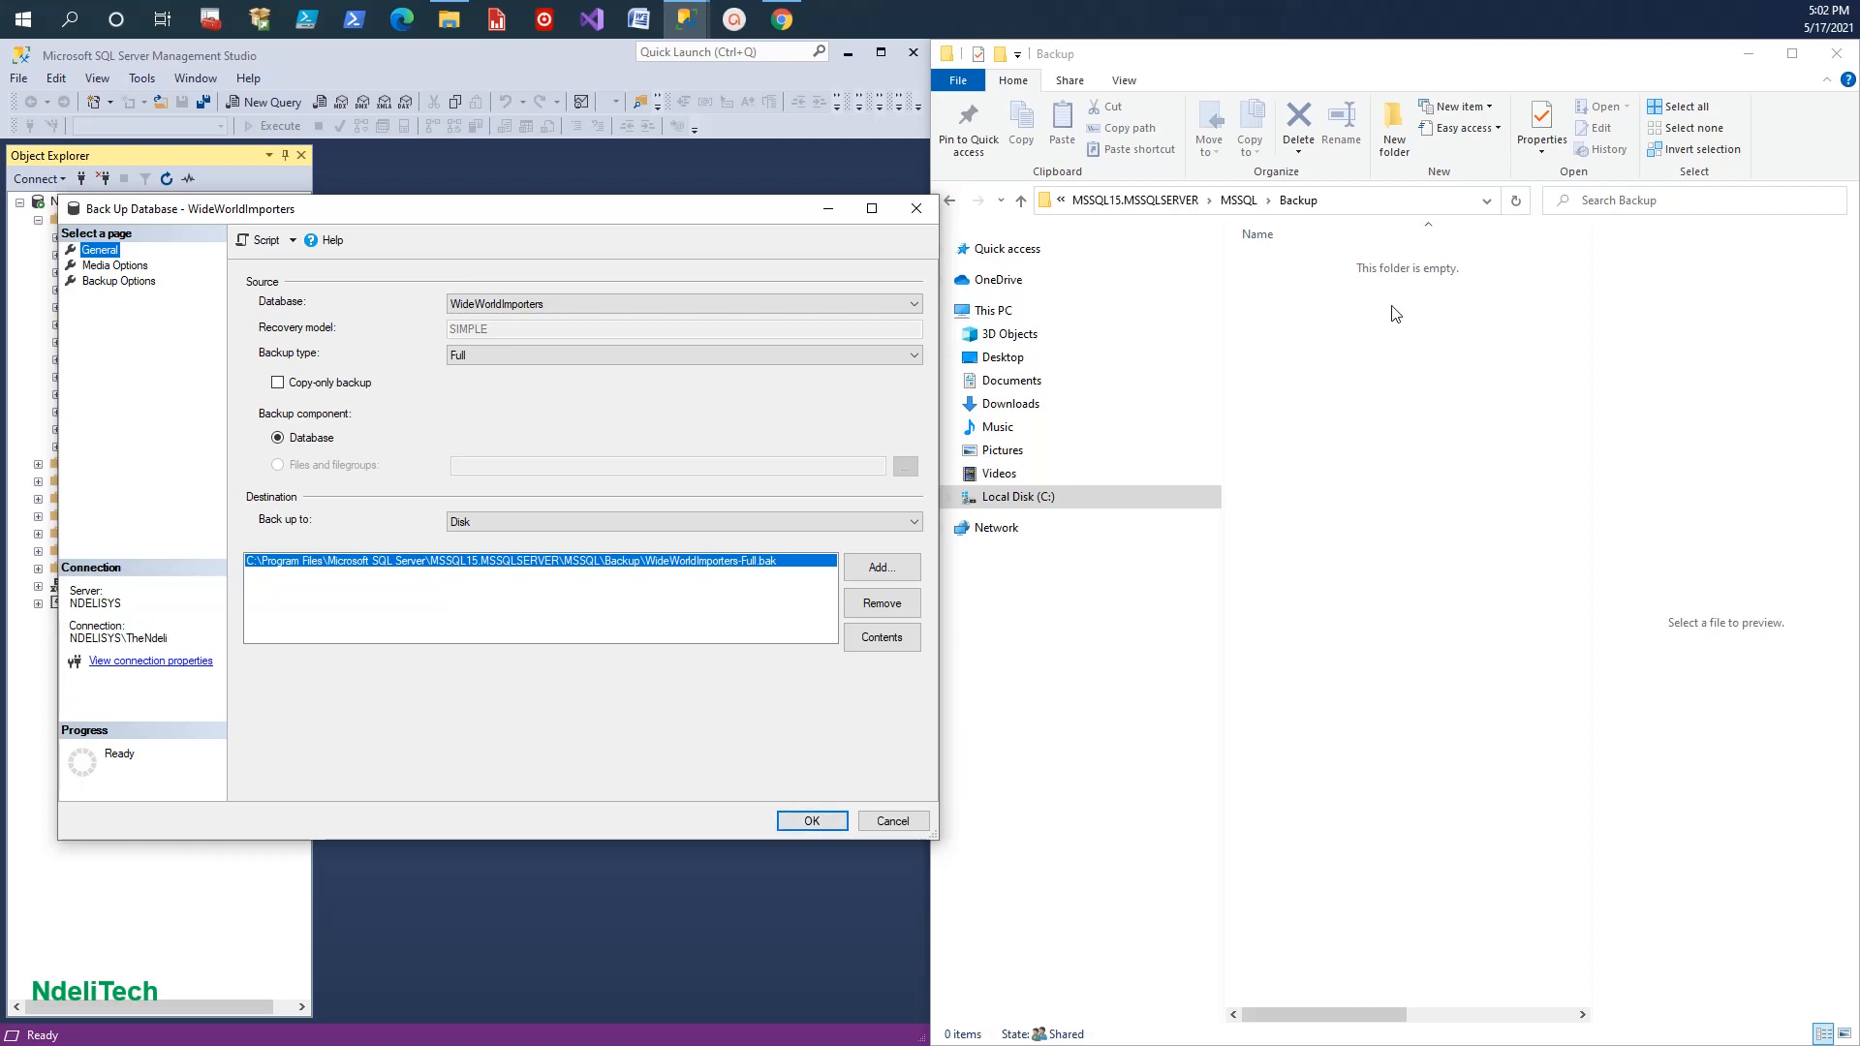
click(812, 820)
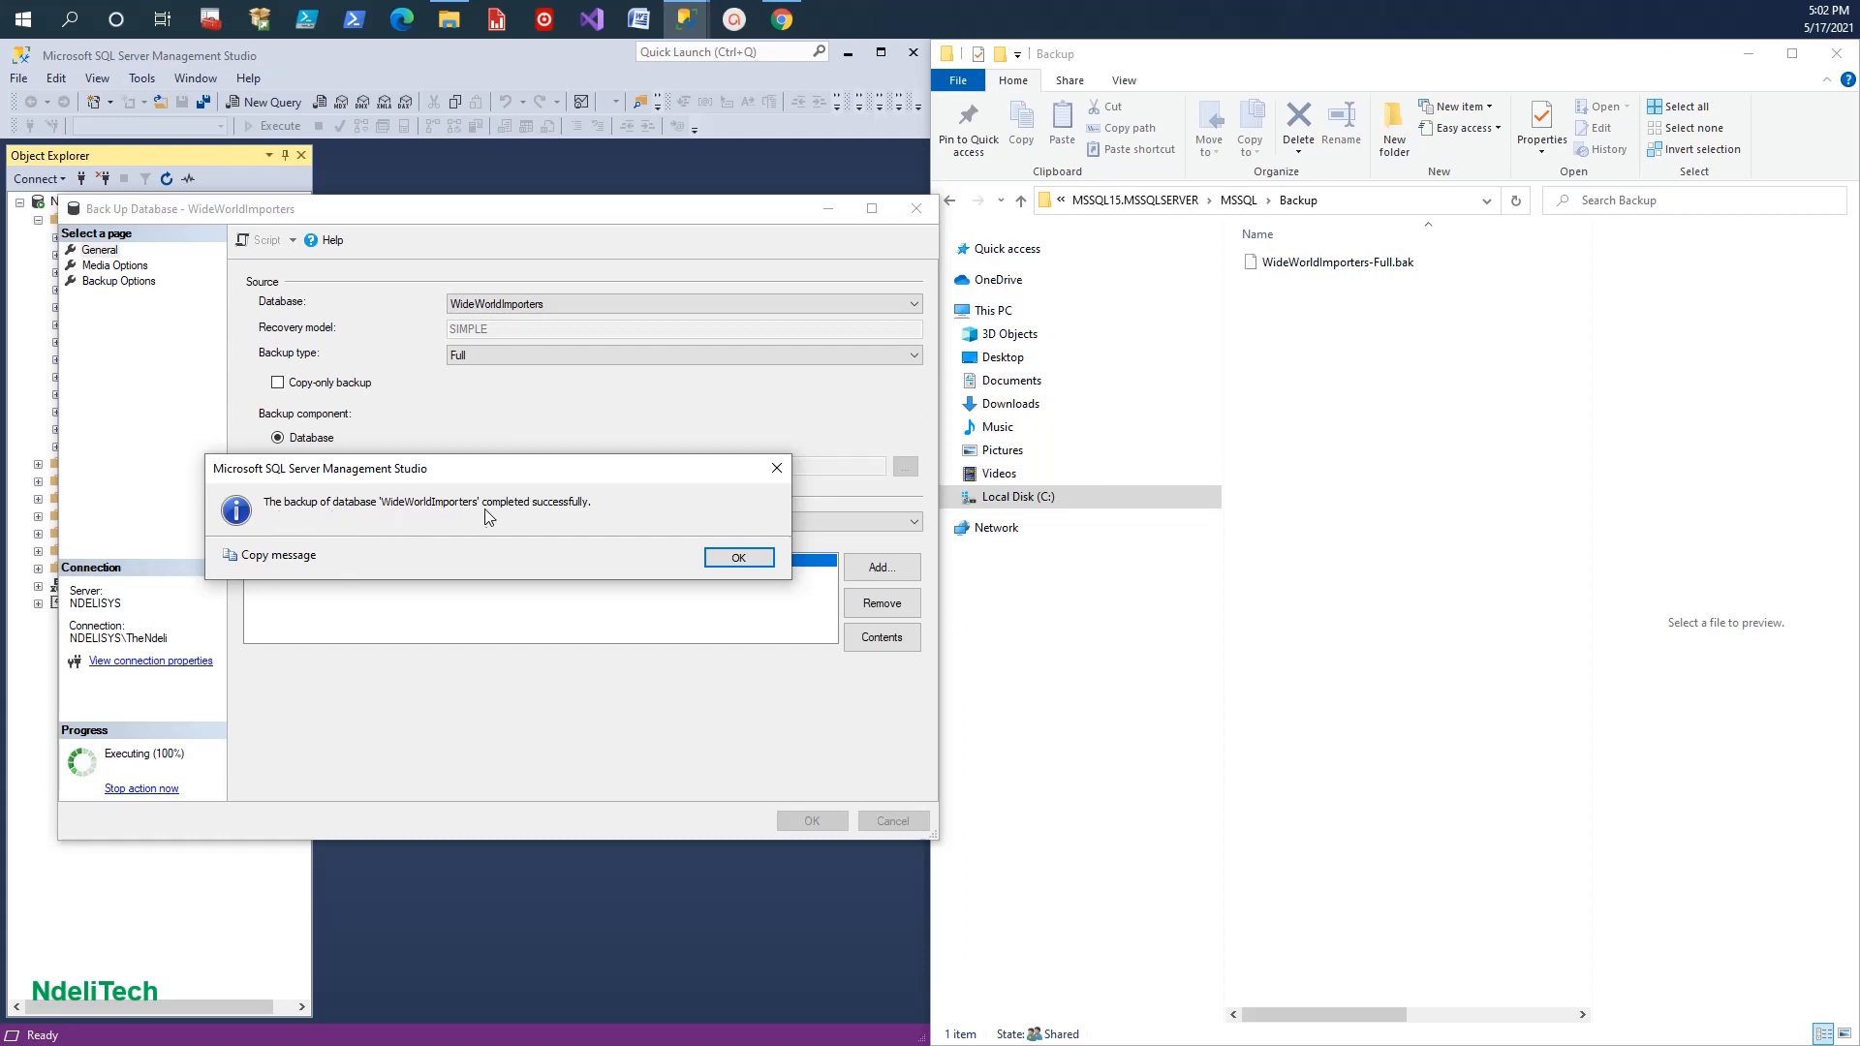
click(747, 556)
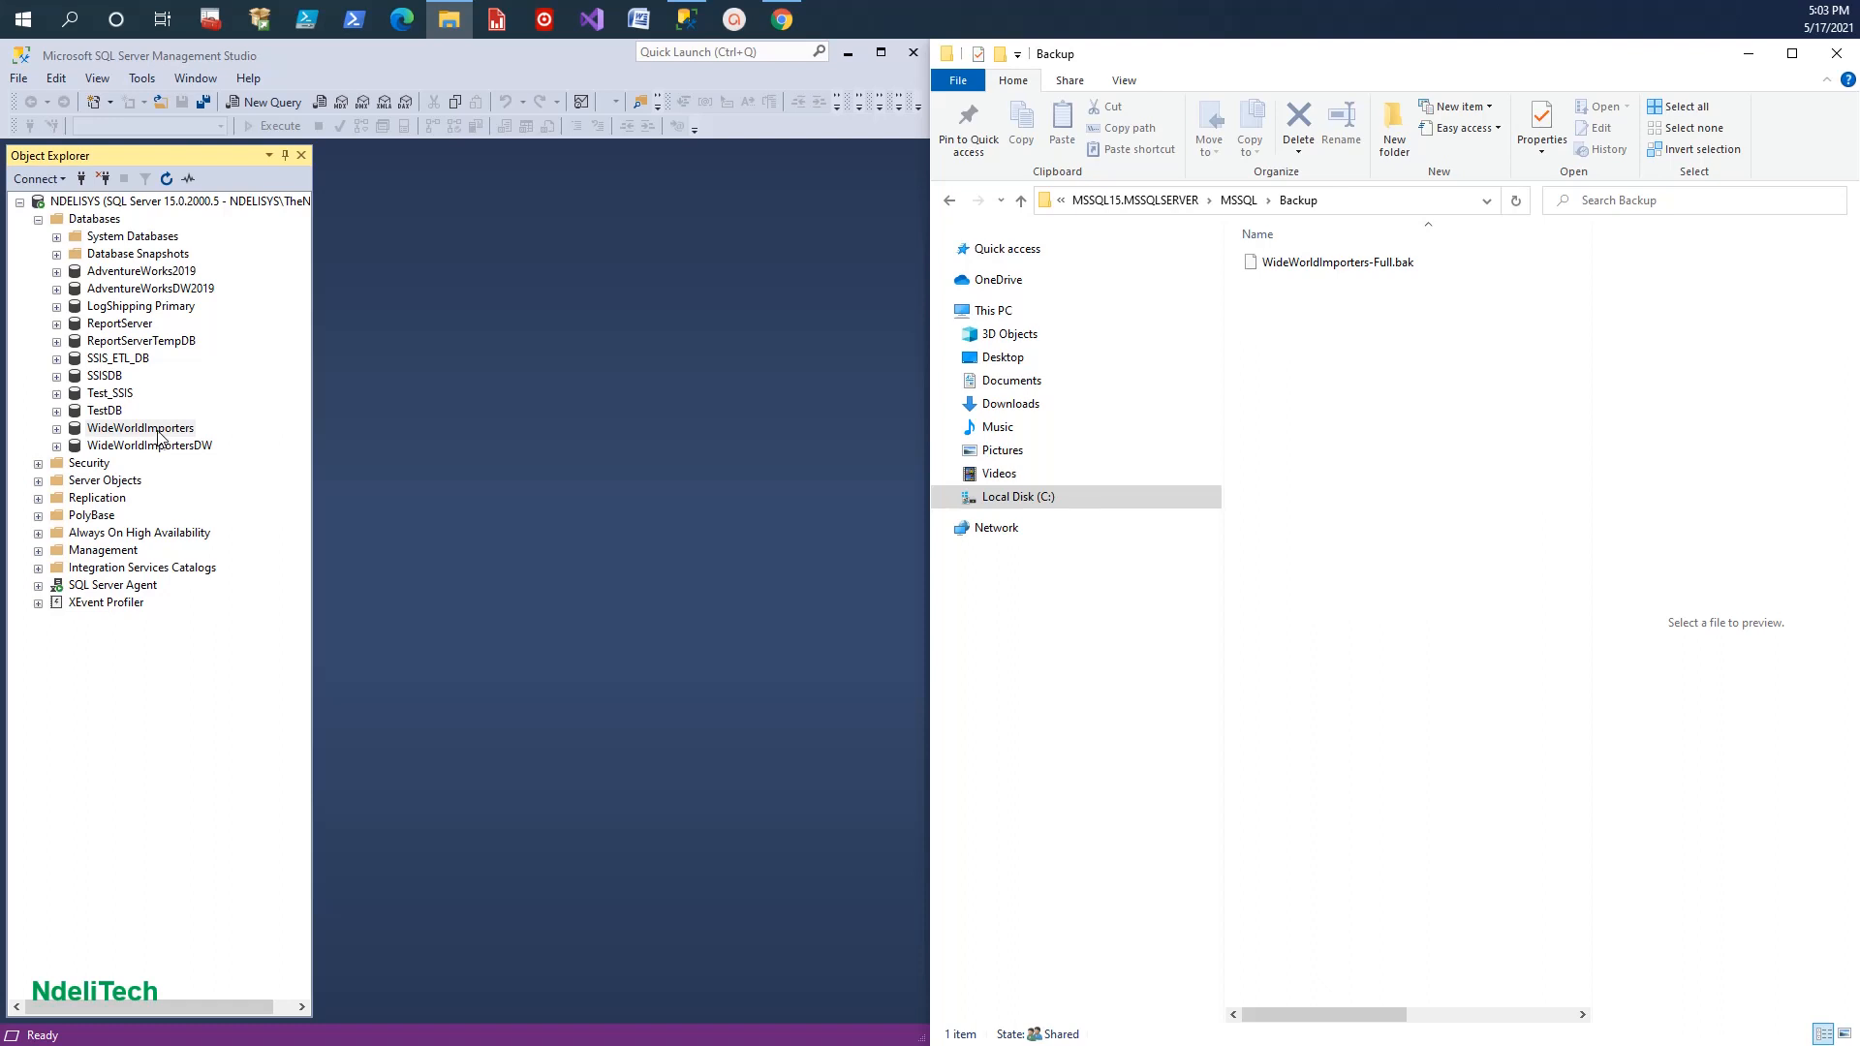
click(158, 435)
click(153, 432)
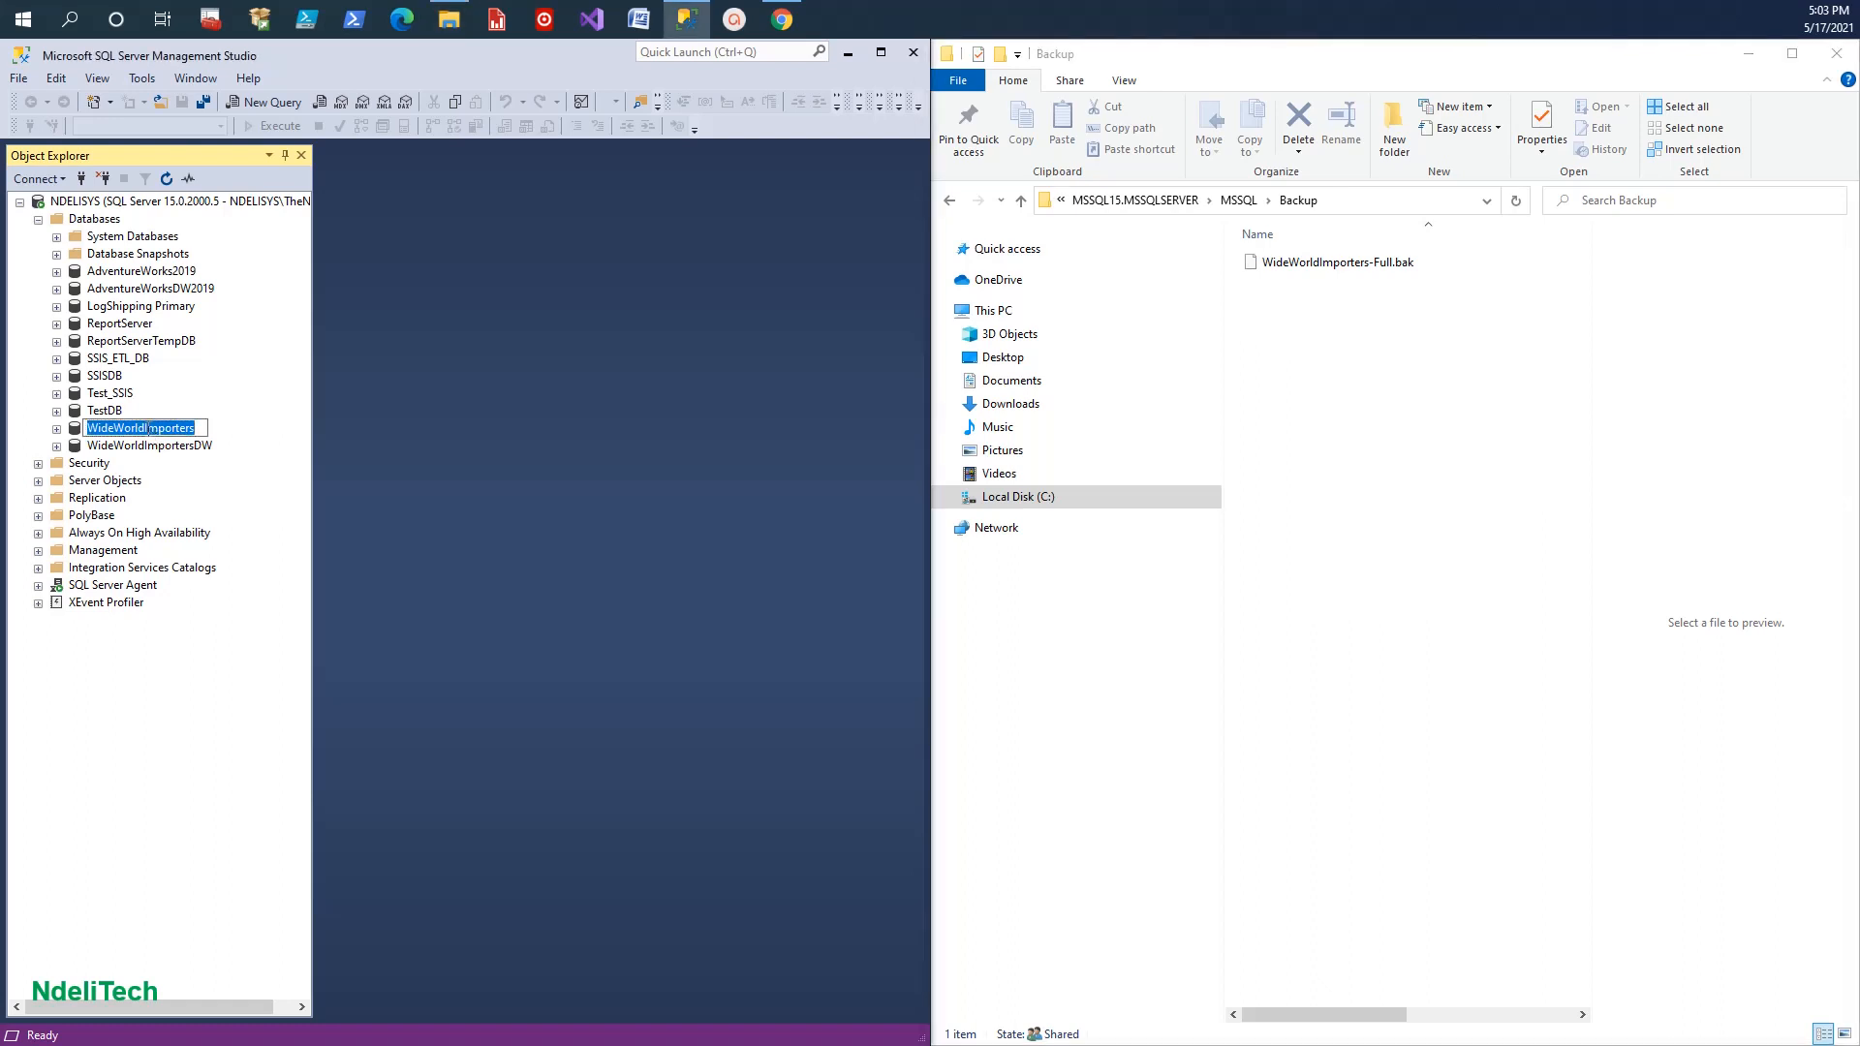
click(255, 696)
Delete the WideWorldImporters database from the server and refresh the list of databases.
right_click(161, 430)
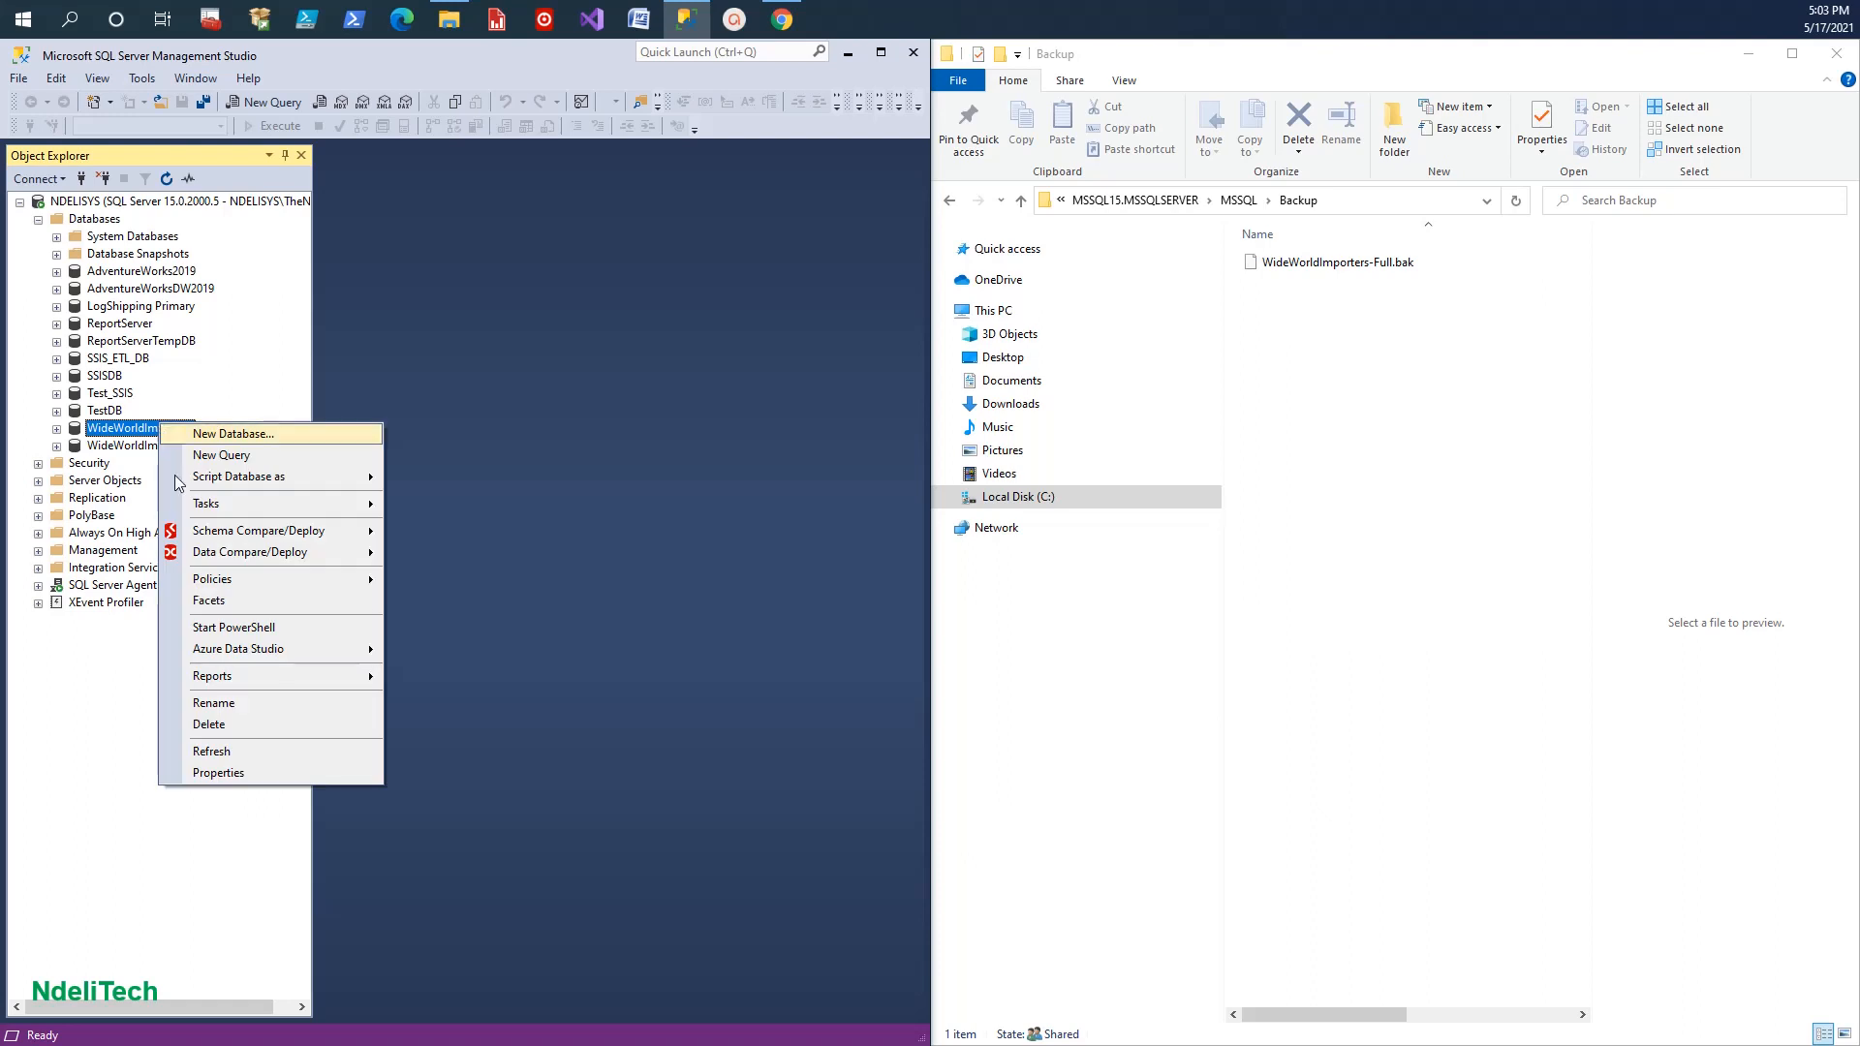
click(219, 730)
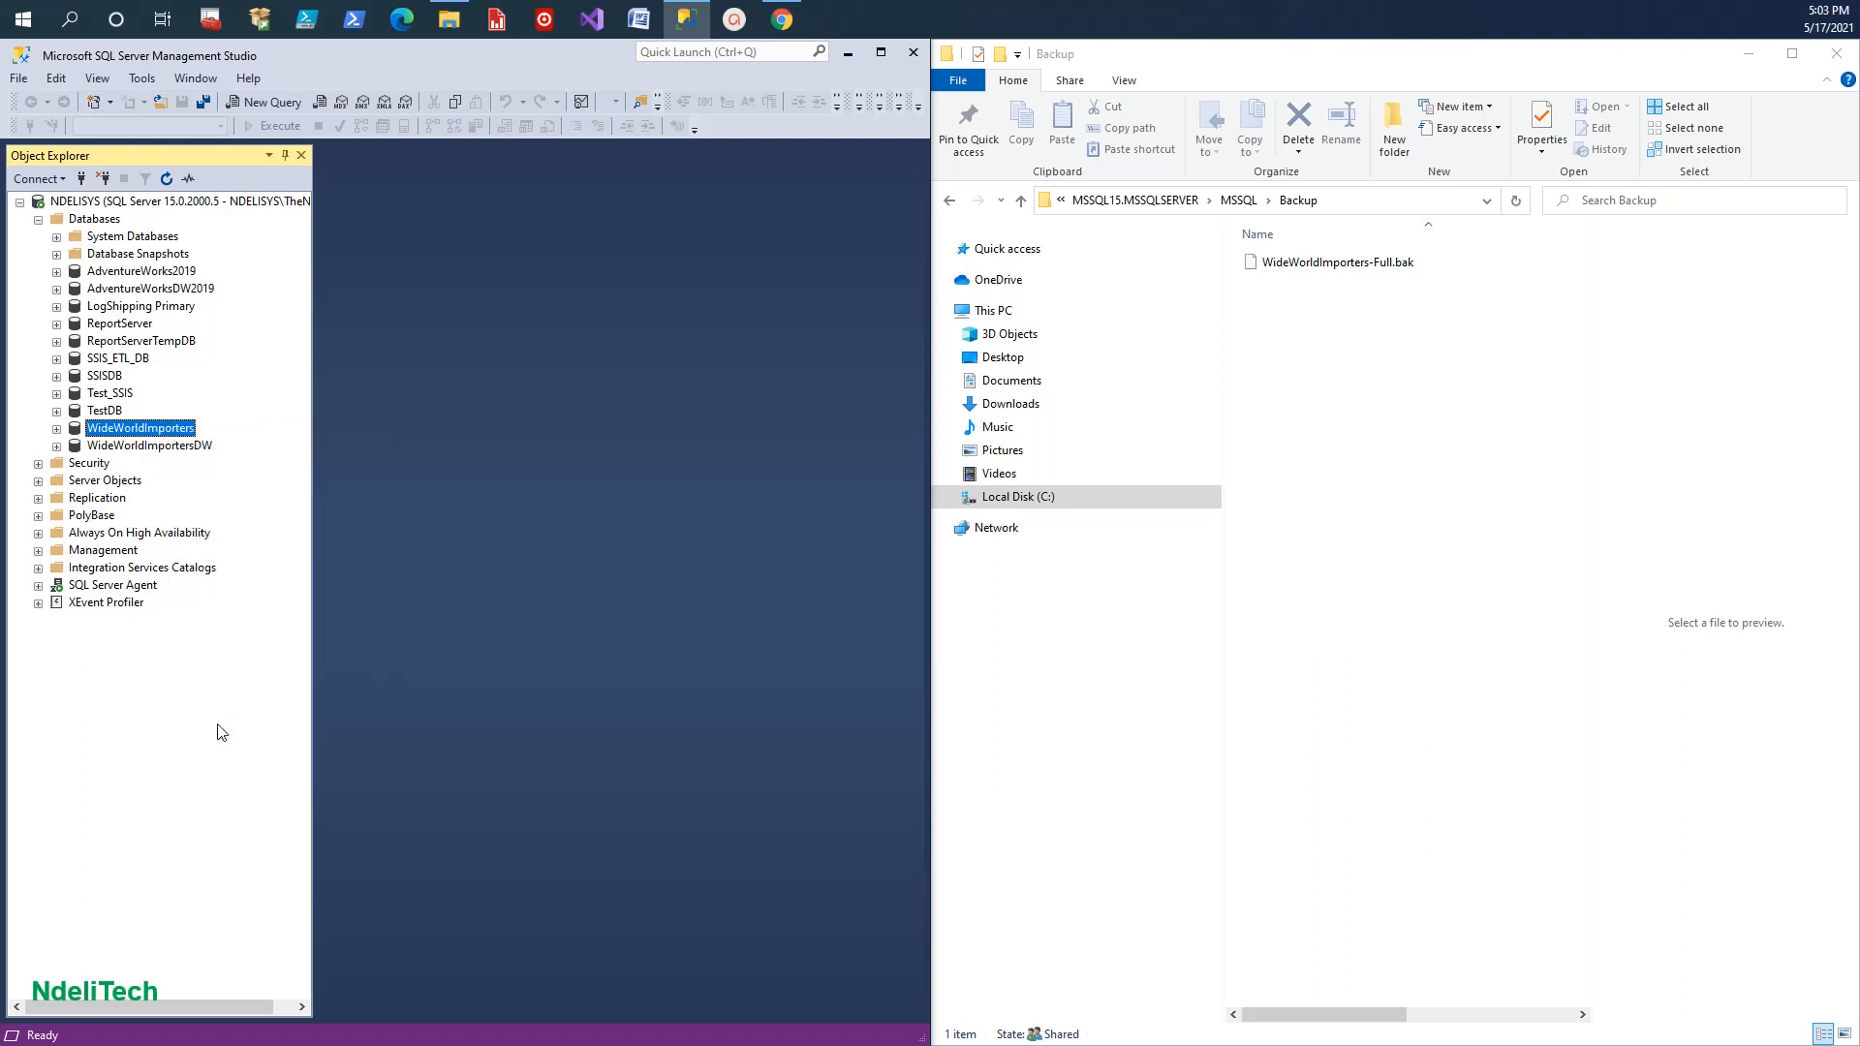
click(1140, 839)
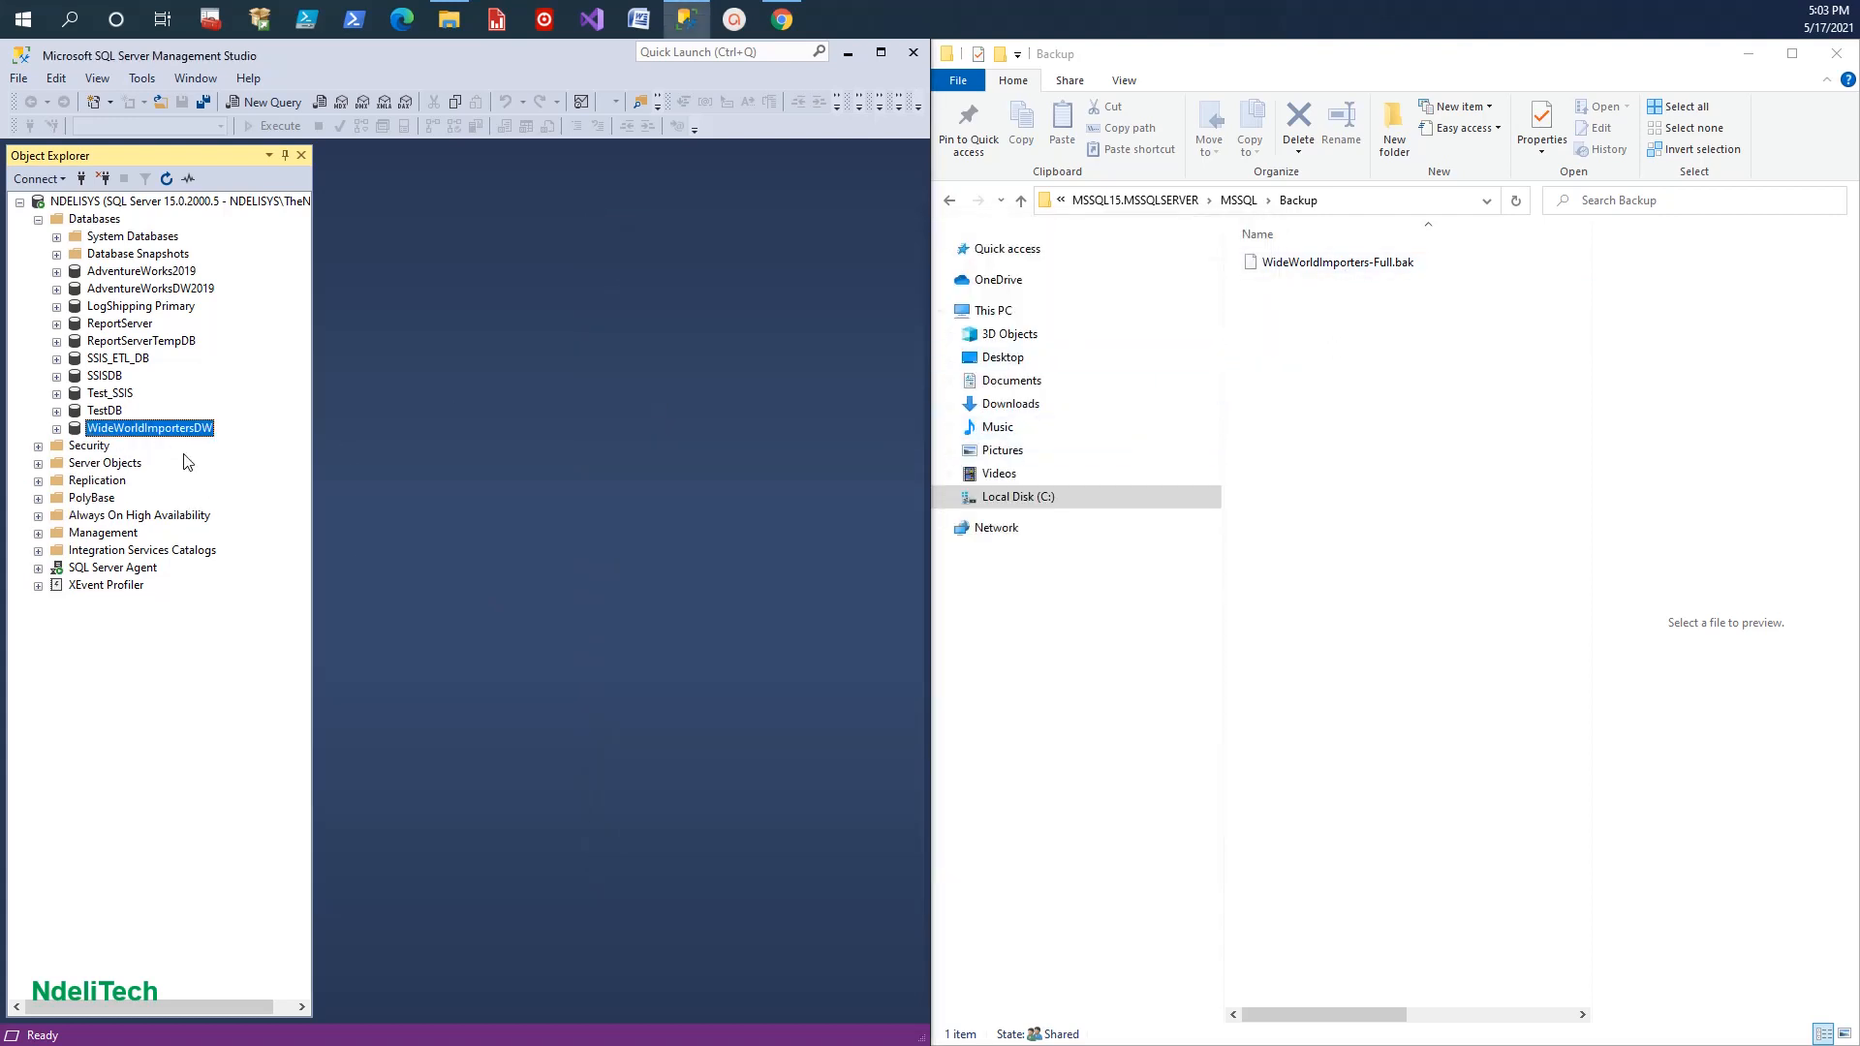
right_click(96, 222)
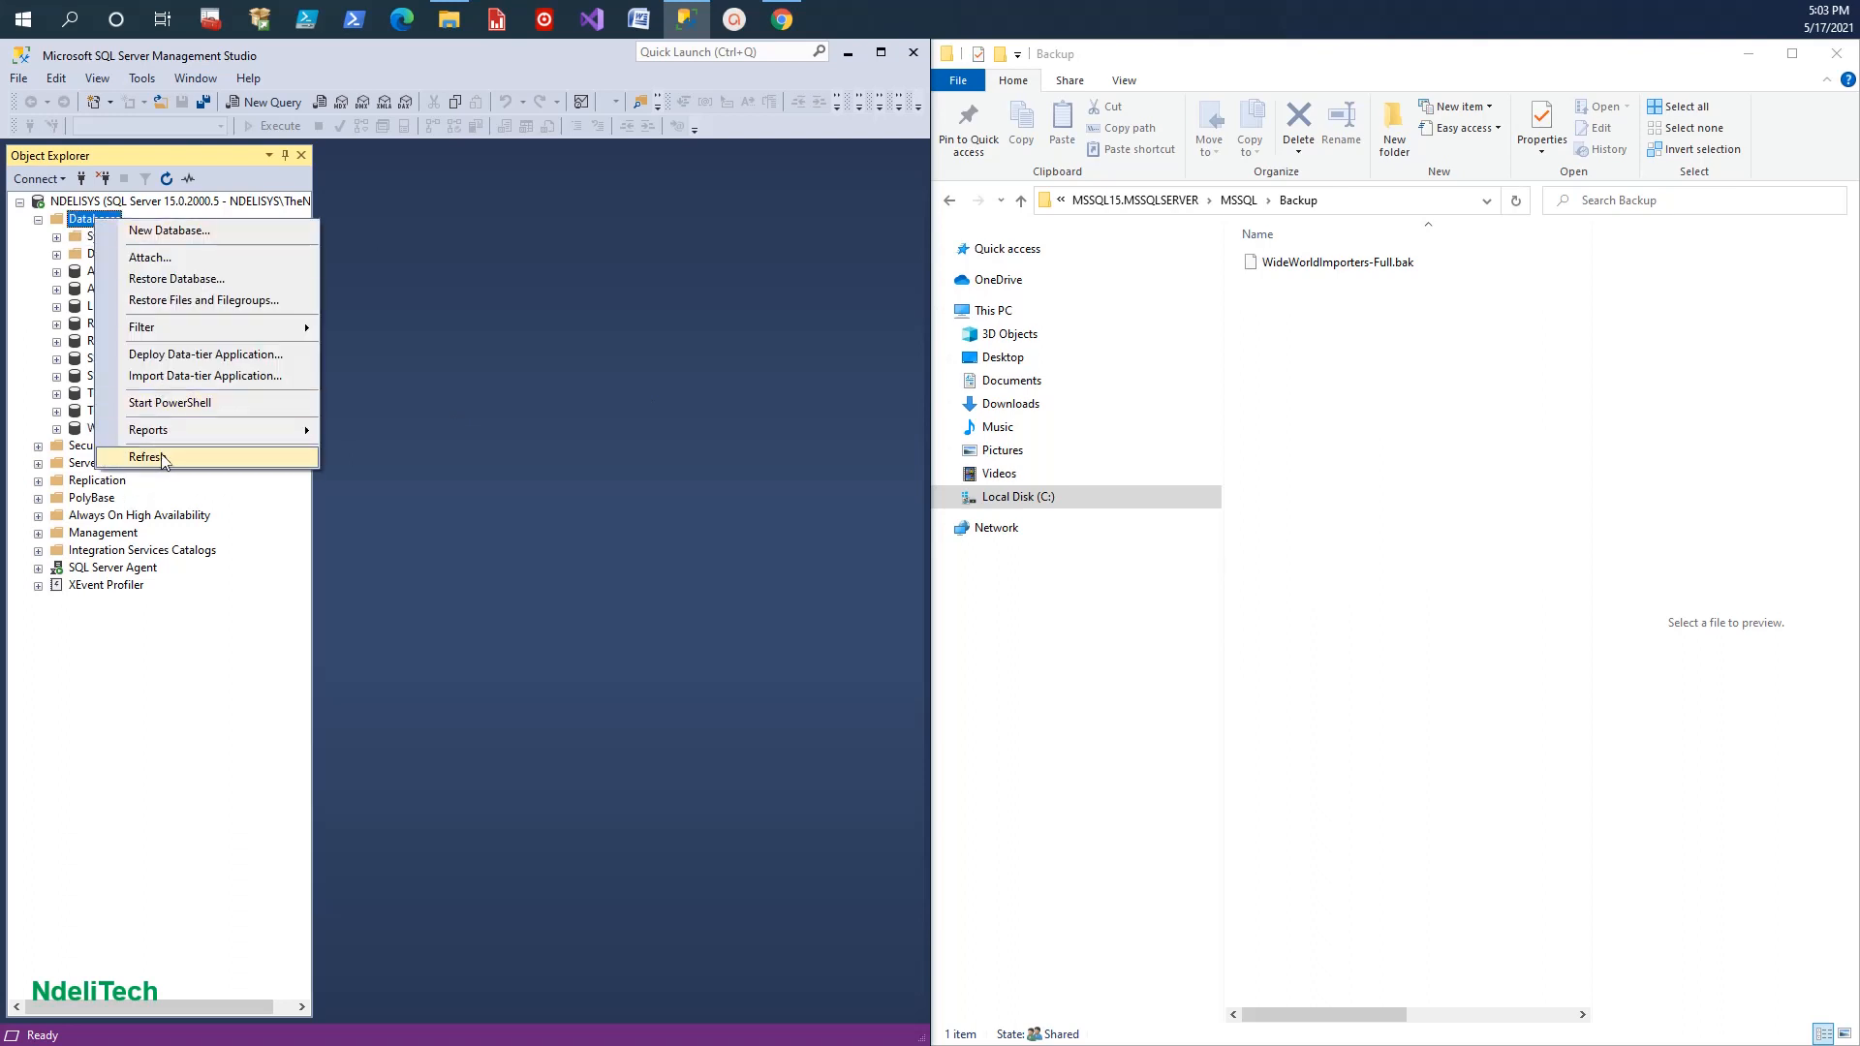
click(163, 459)
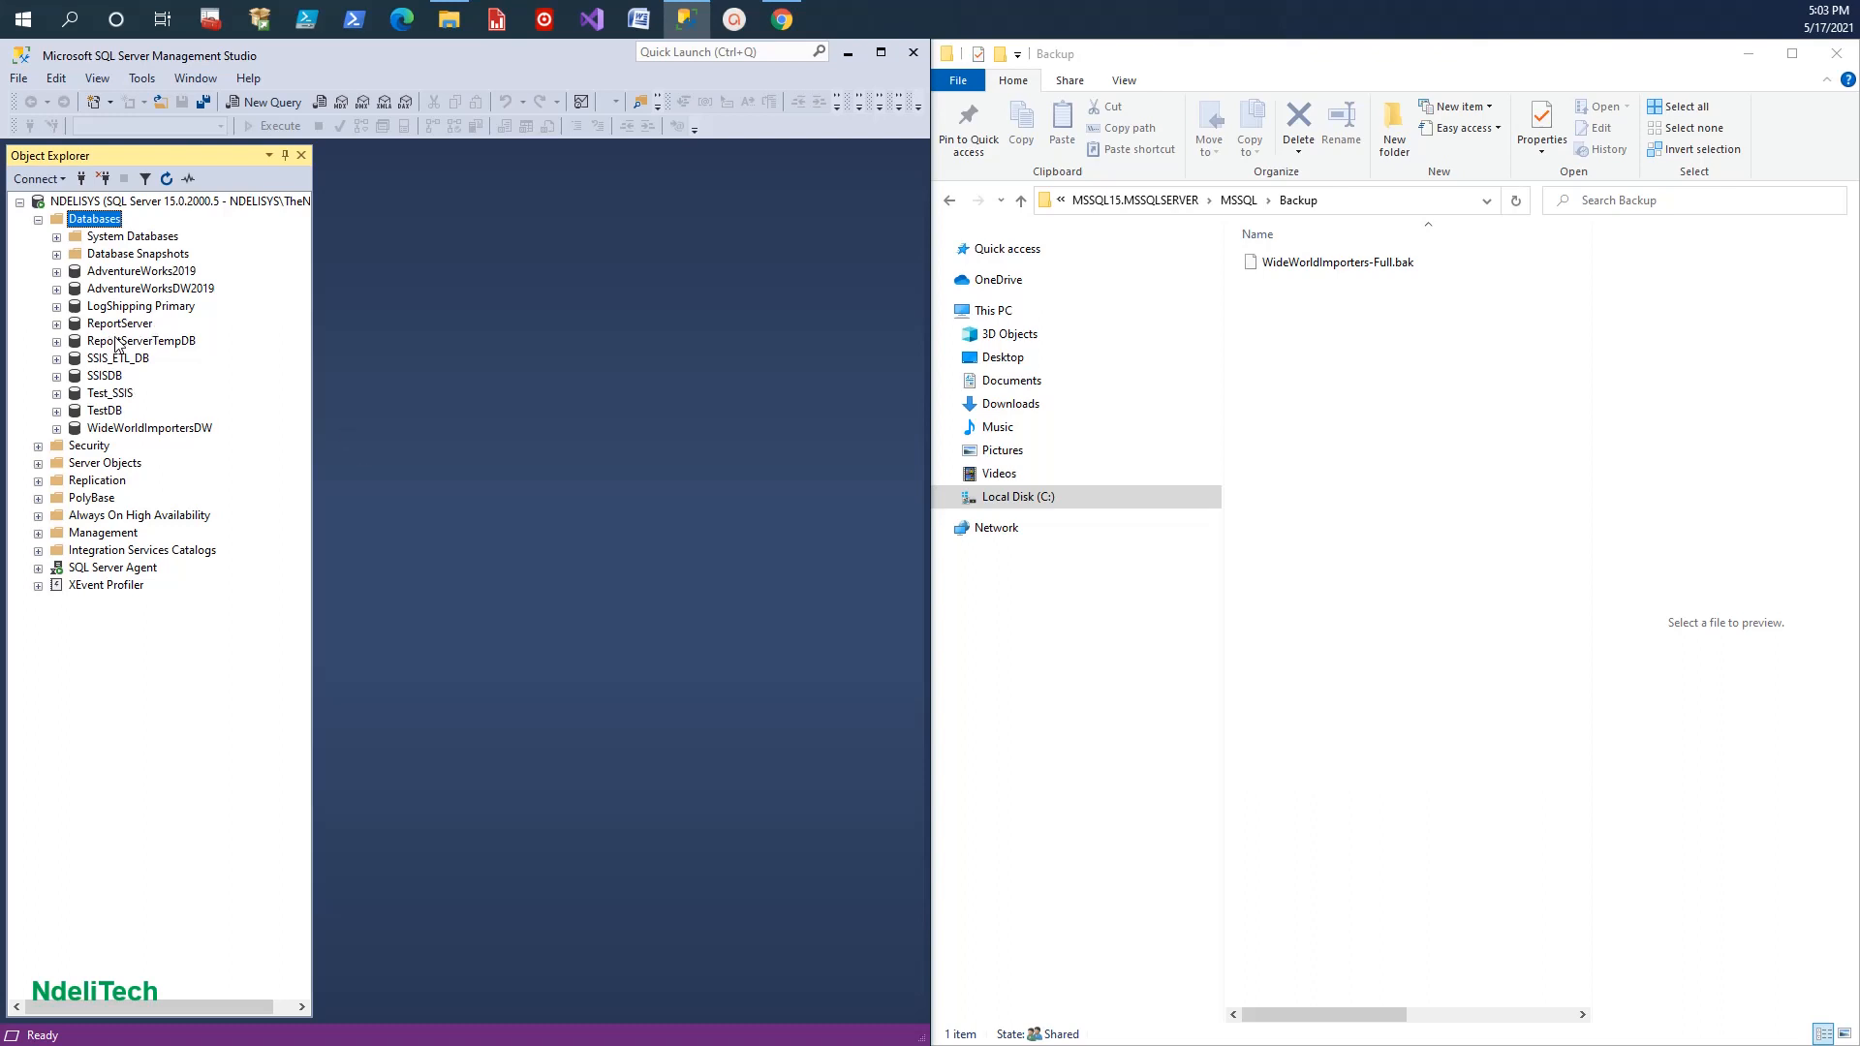
Open the Restore Database dialog, move it clear of the Backup folder's file list, and set the restore source to Device.
right_click(106, 226)
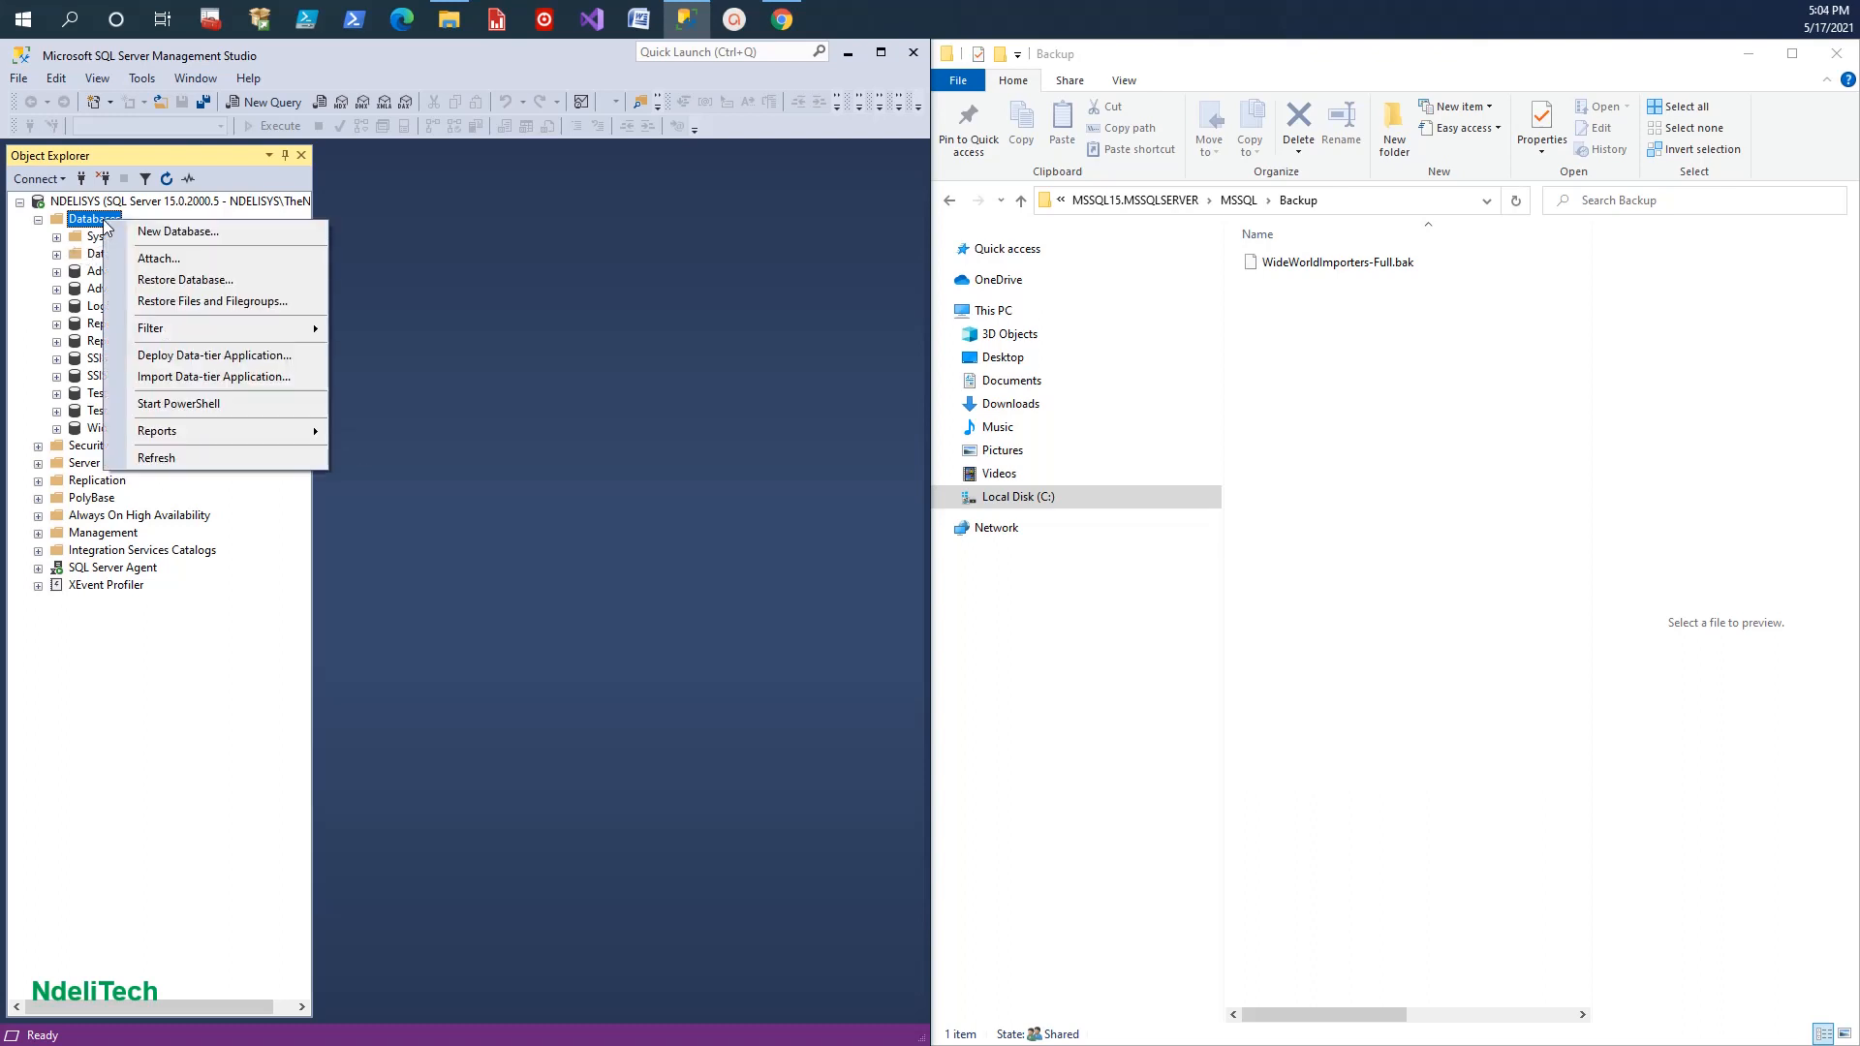
click(208, 283)
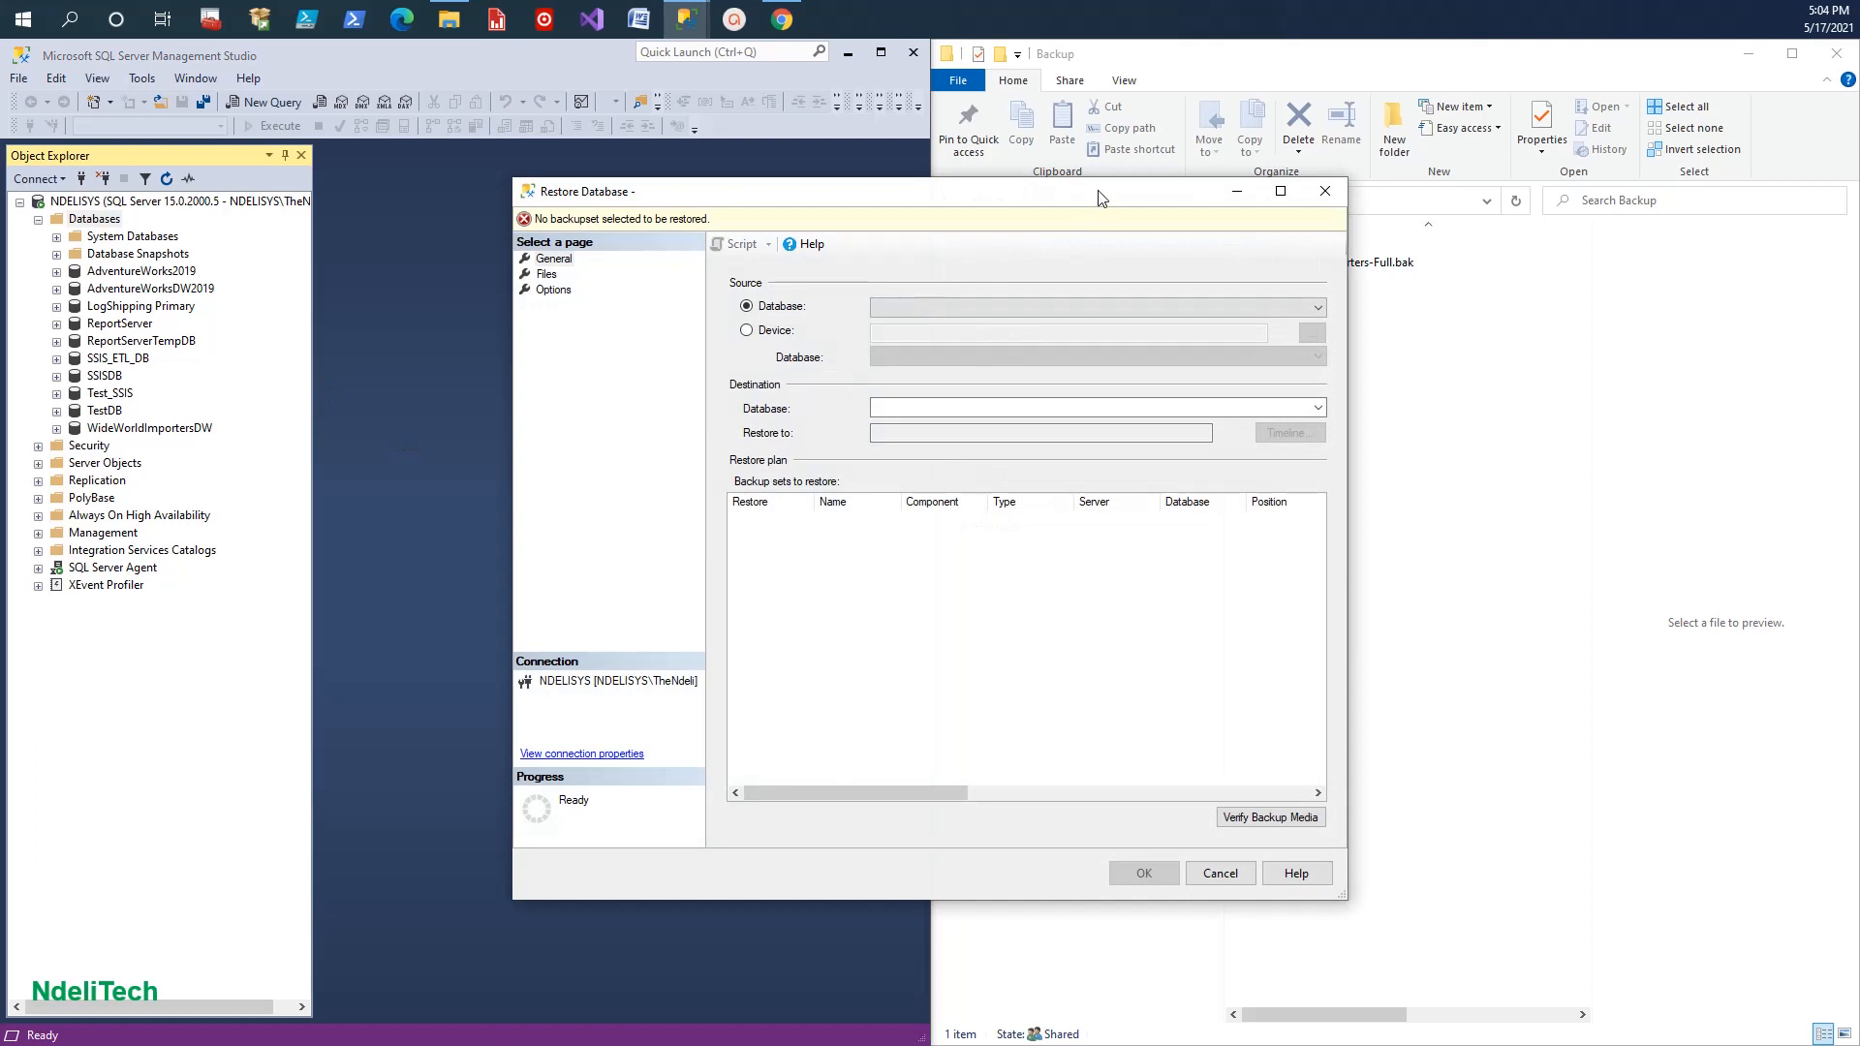
drag(1101, 194, 914, 190)
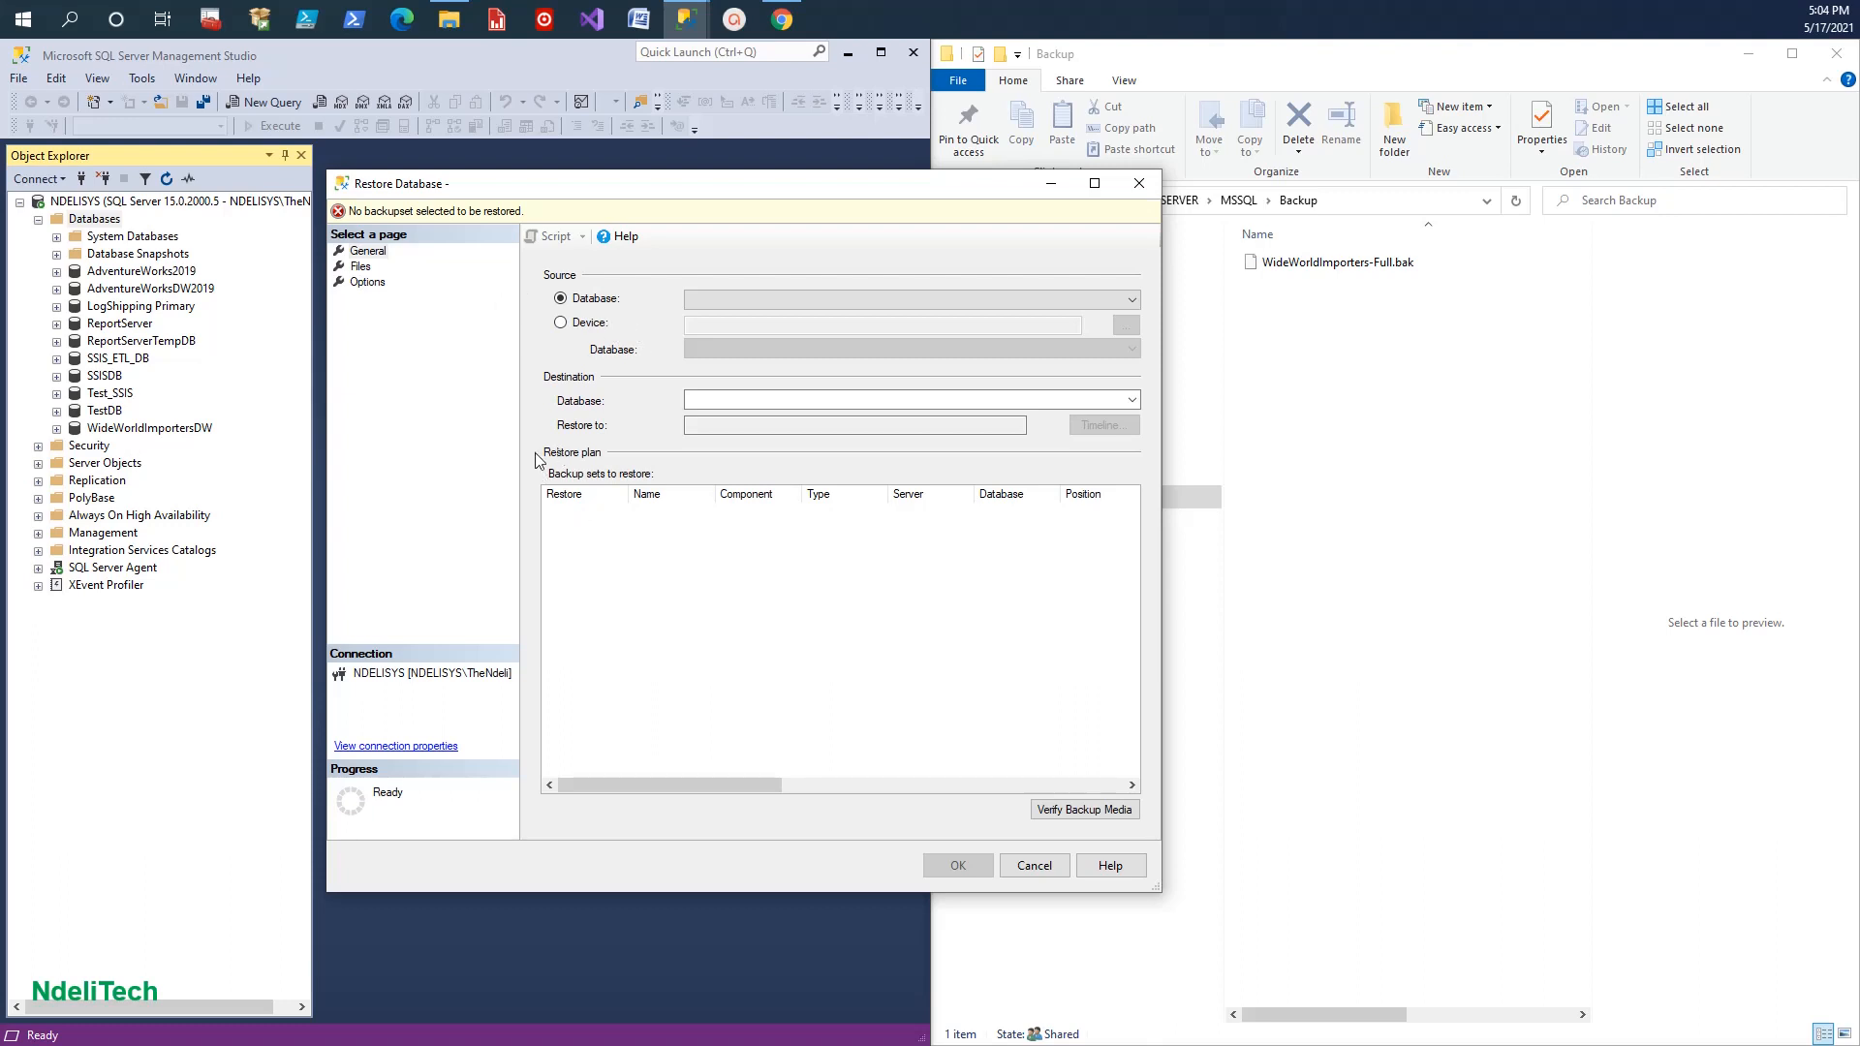
click(561, 324)
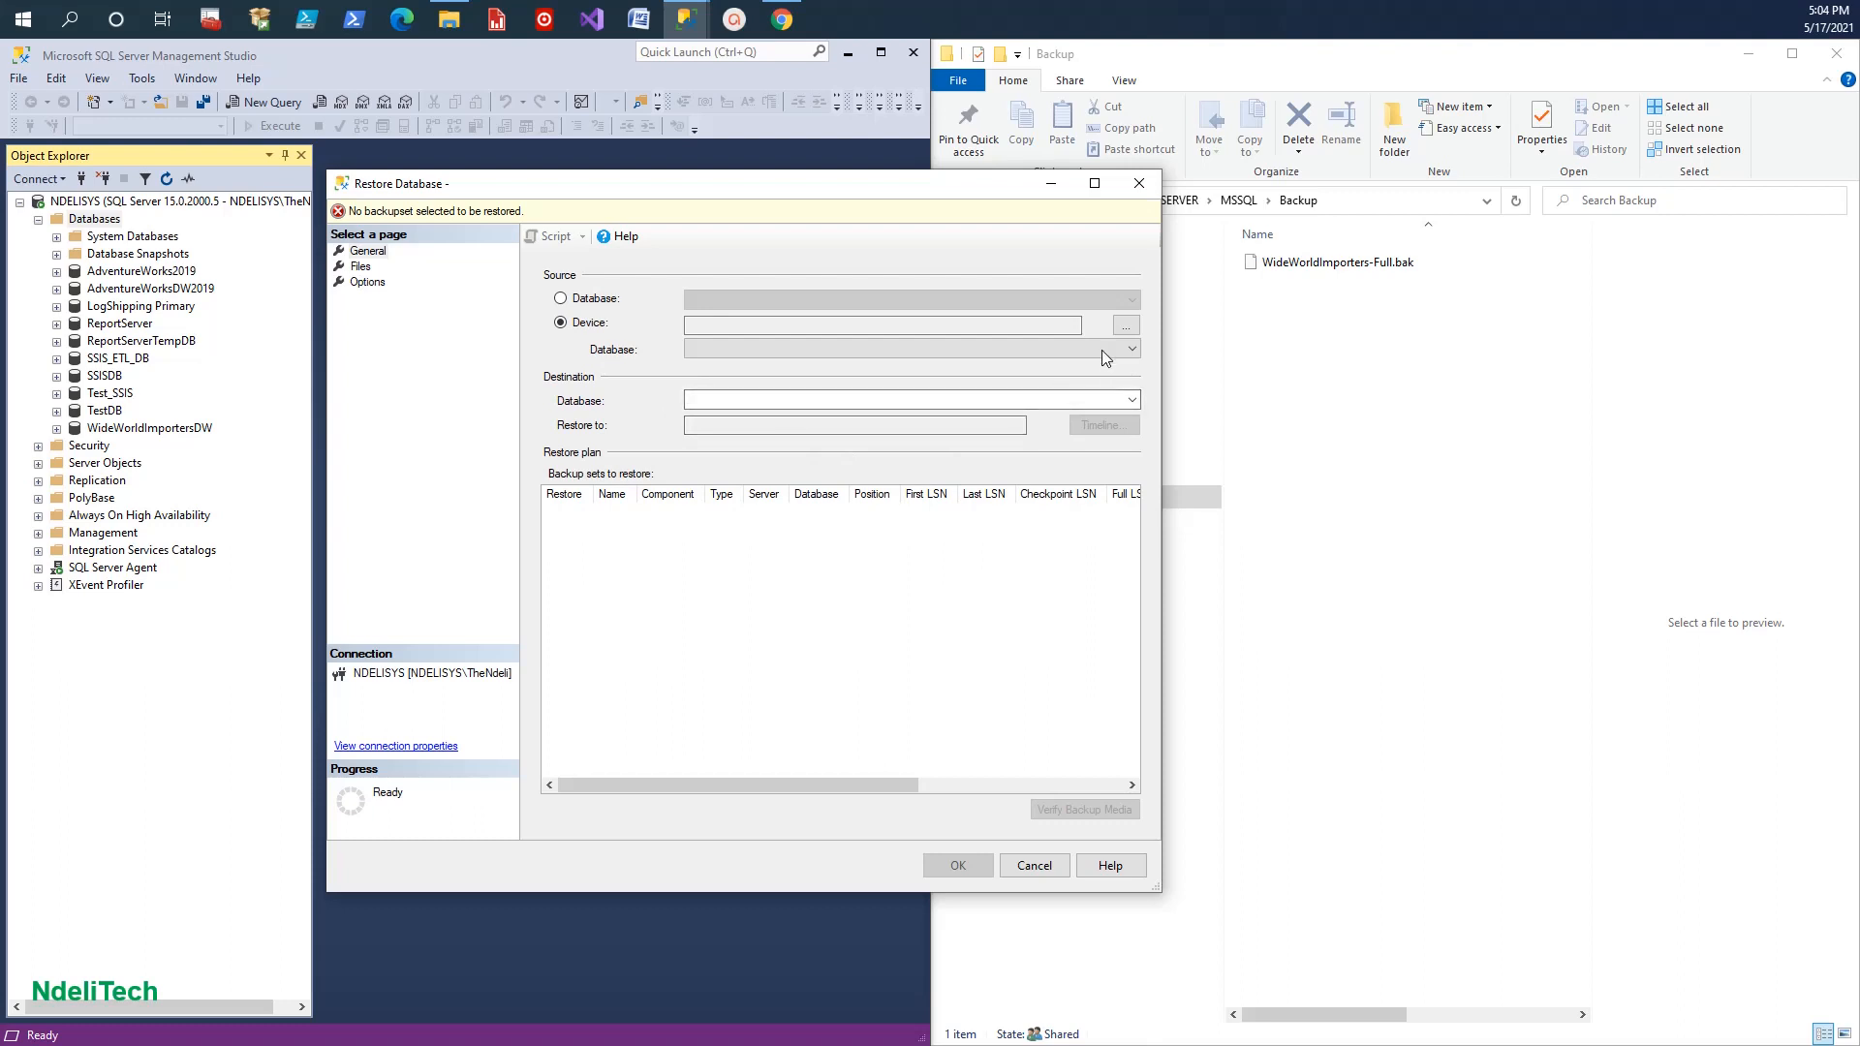
Add WideWorldImporters-Full.bak from the MSSQL Backup folder as the file backup media and restore the WideWorldImporters database from it.
click(1126, 326)
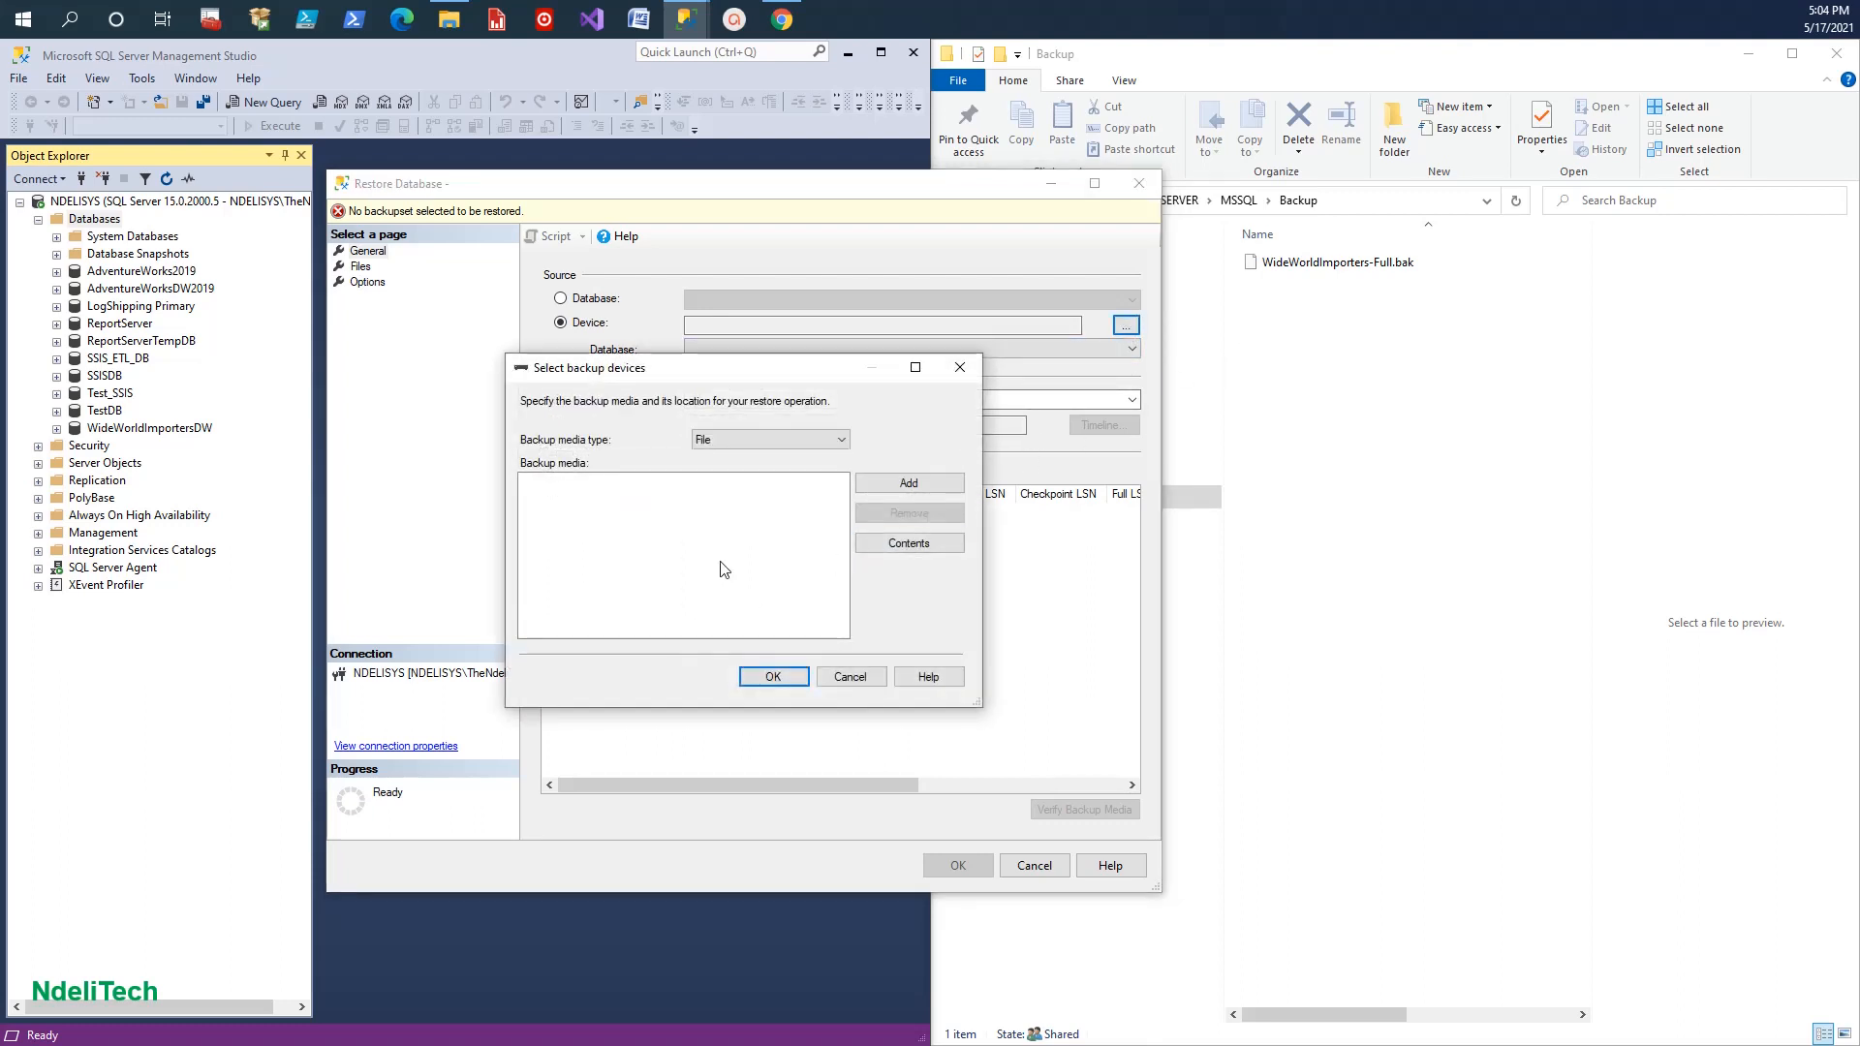
click(908, 483)
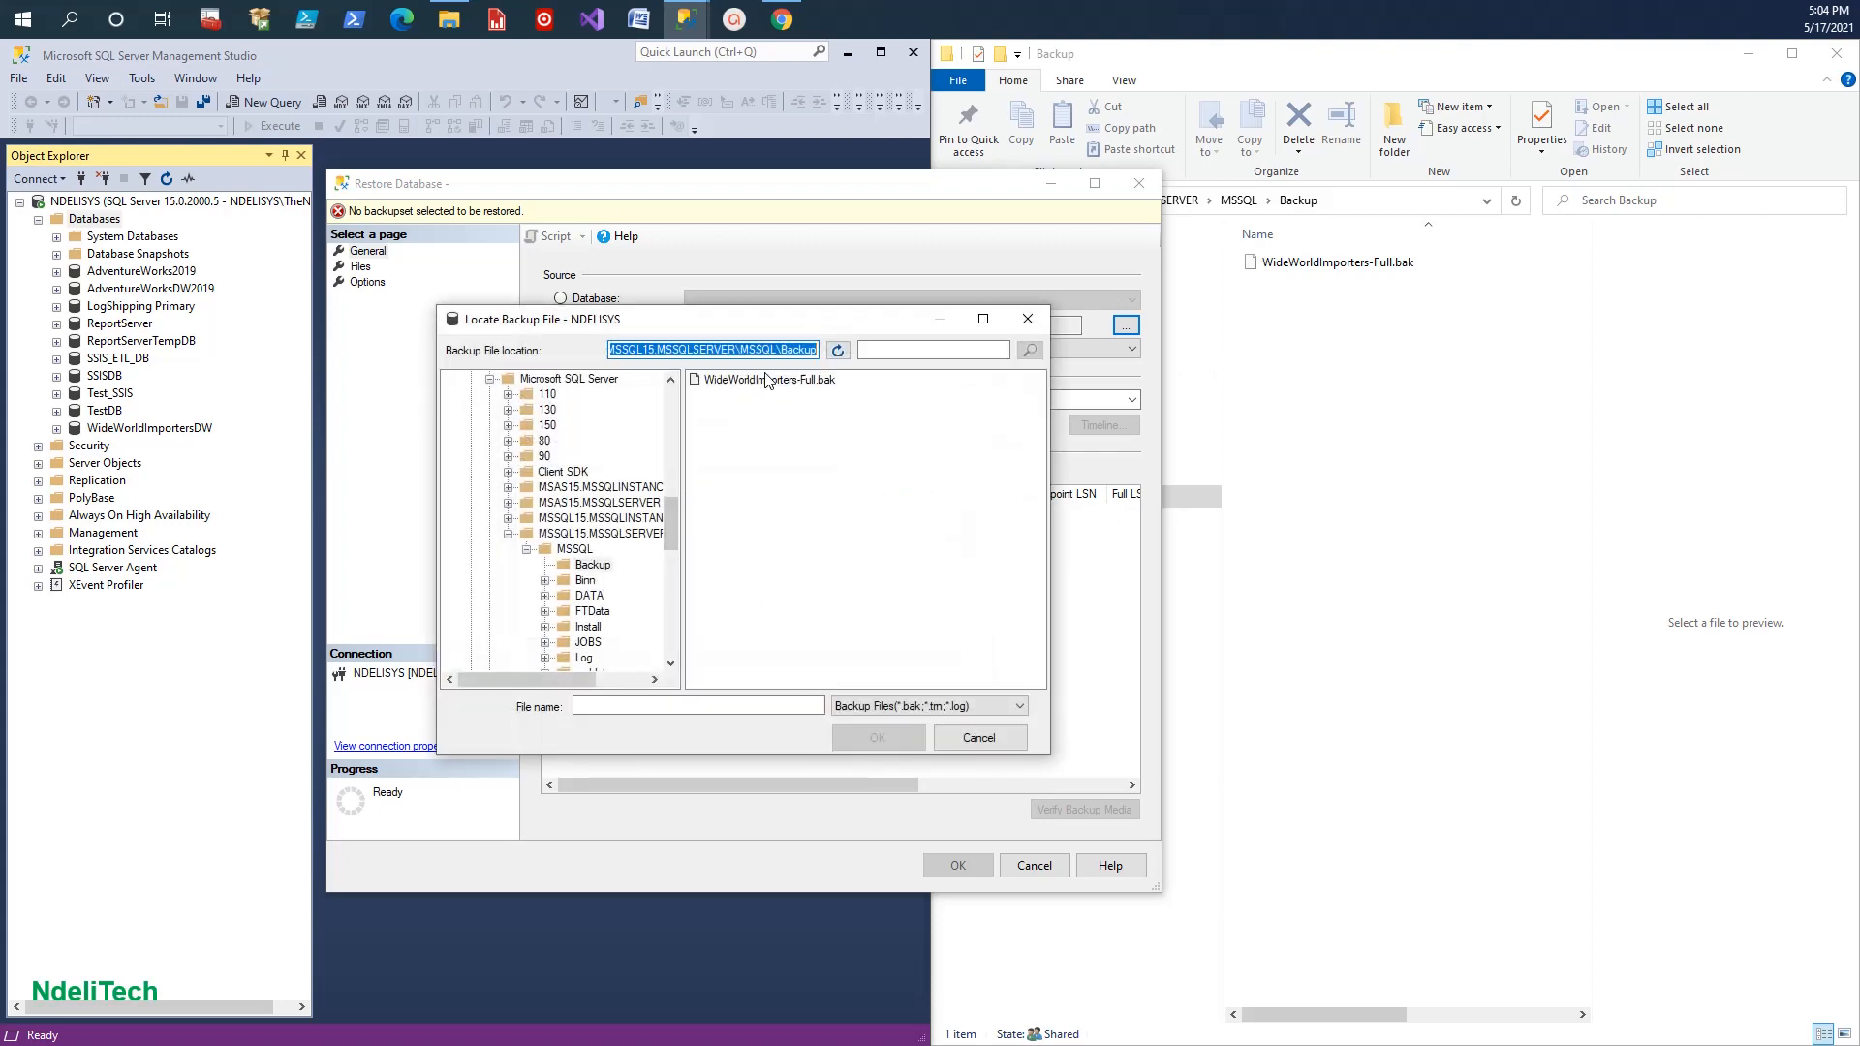
click(812, 388)
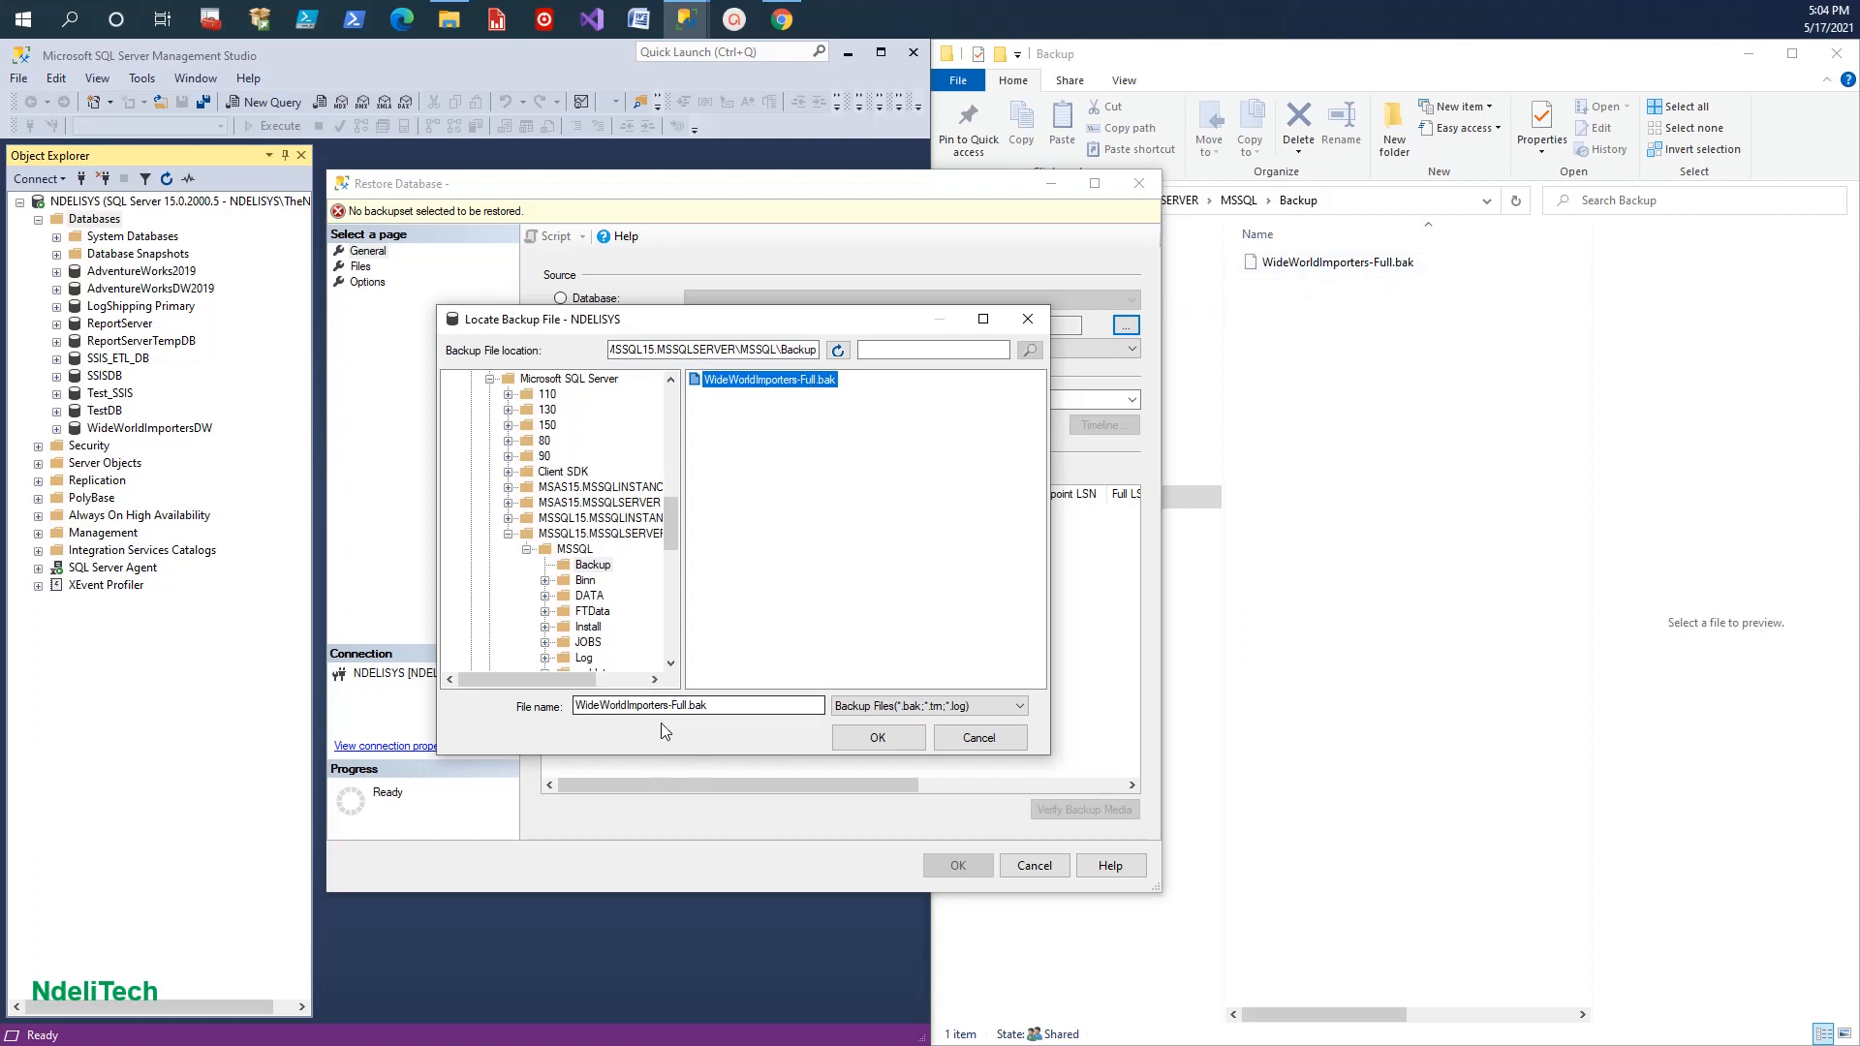
click(878, 739)
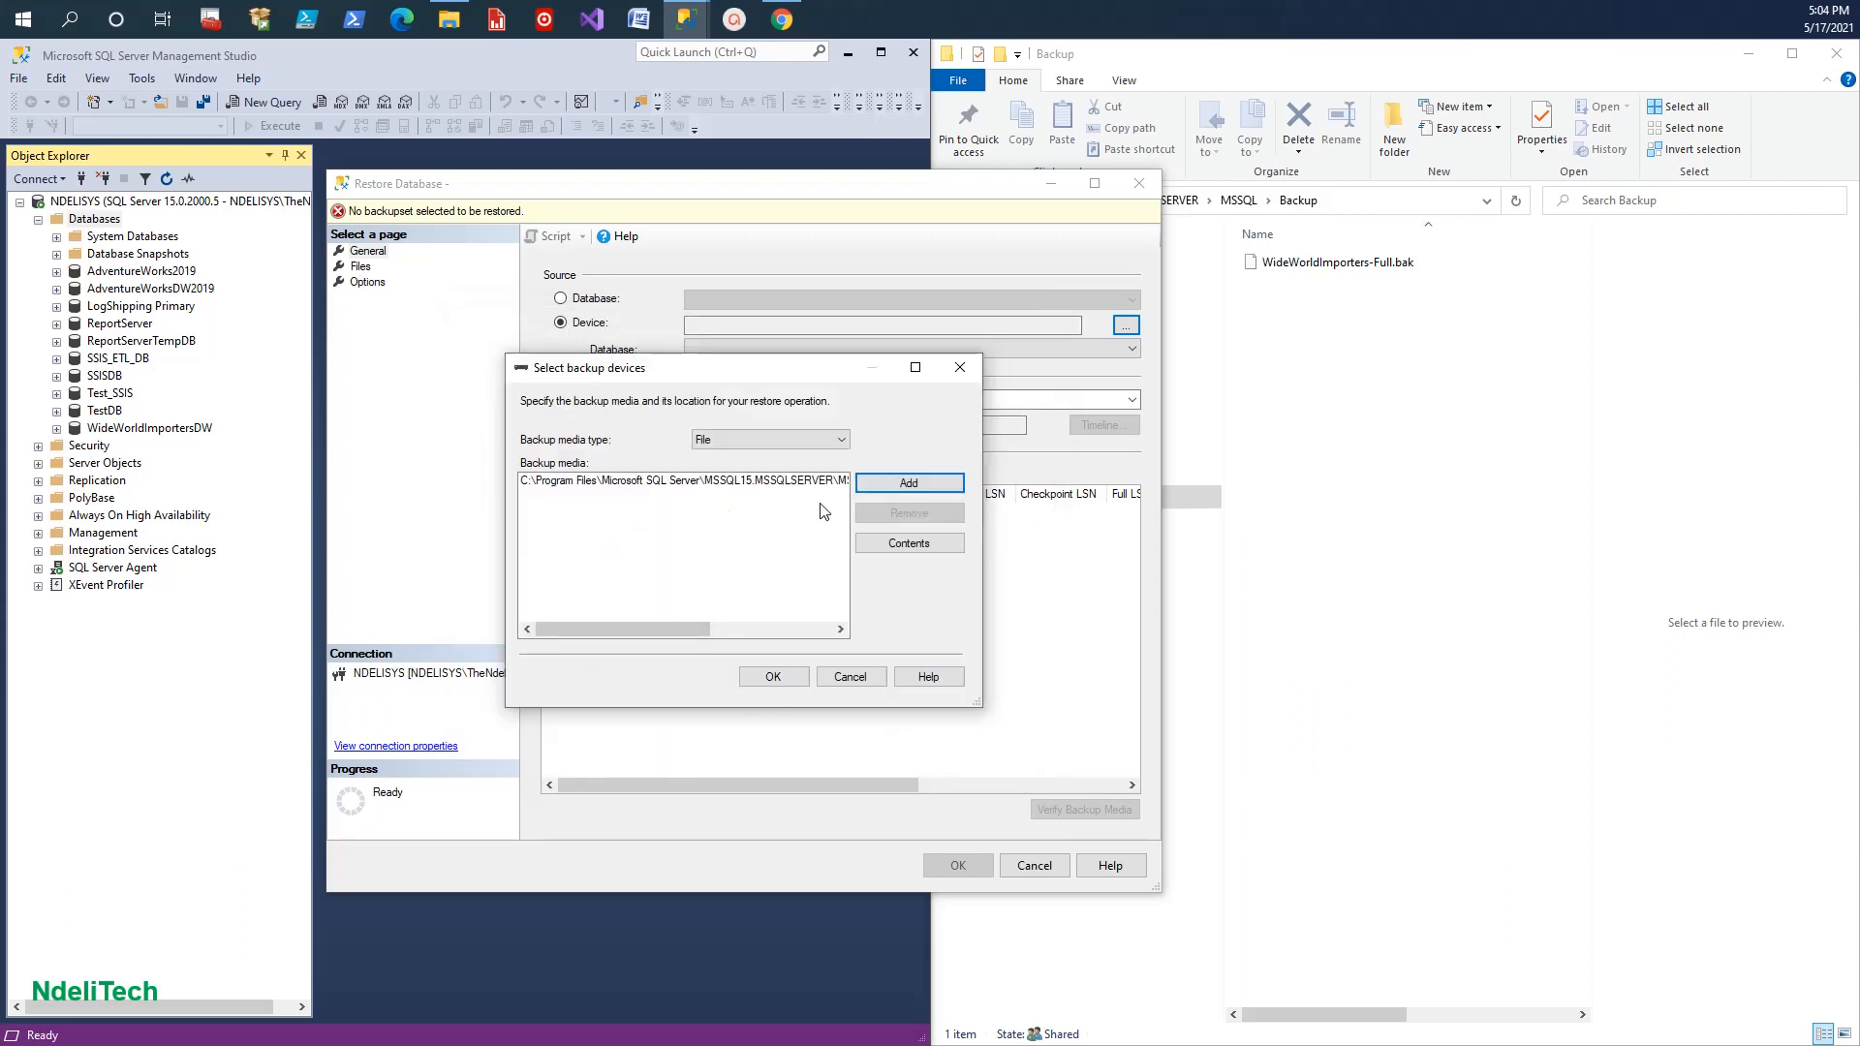
click(781, 679)
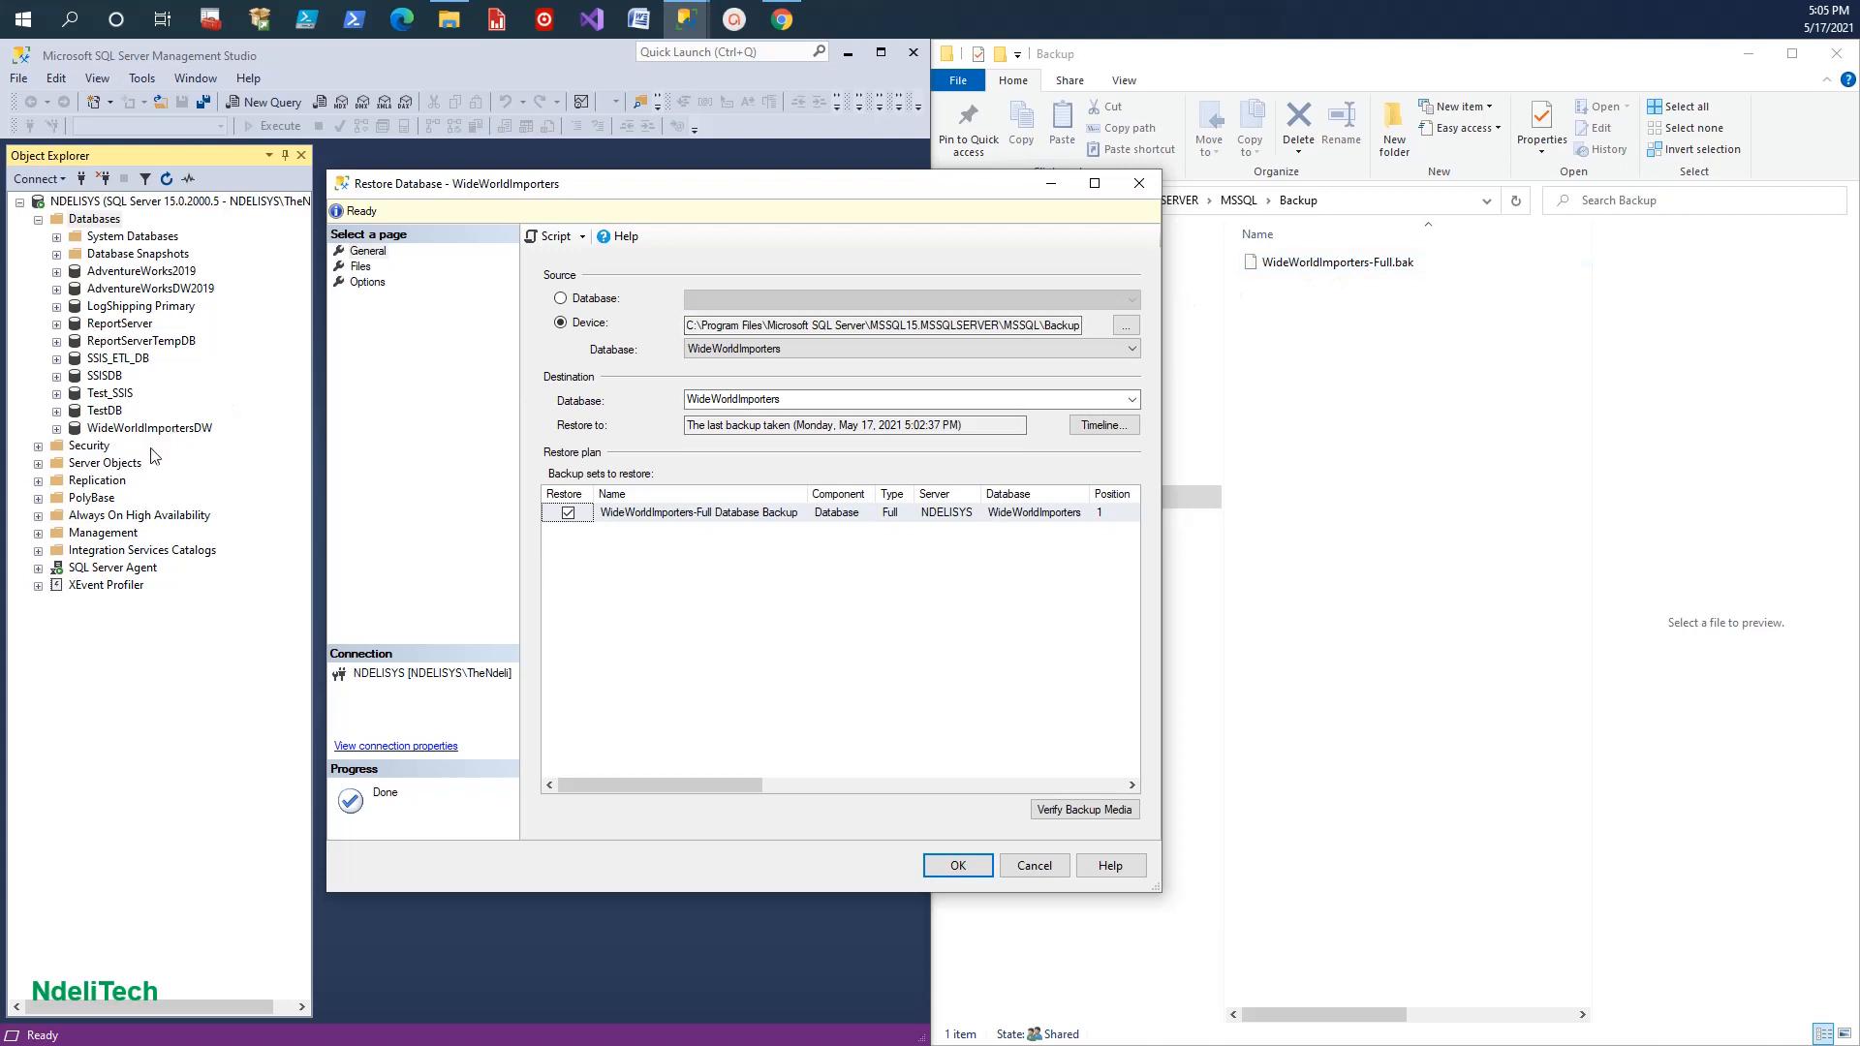
click(958, 868)
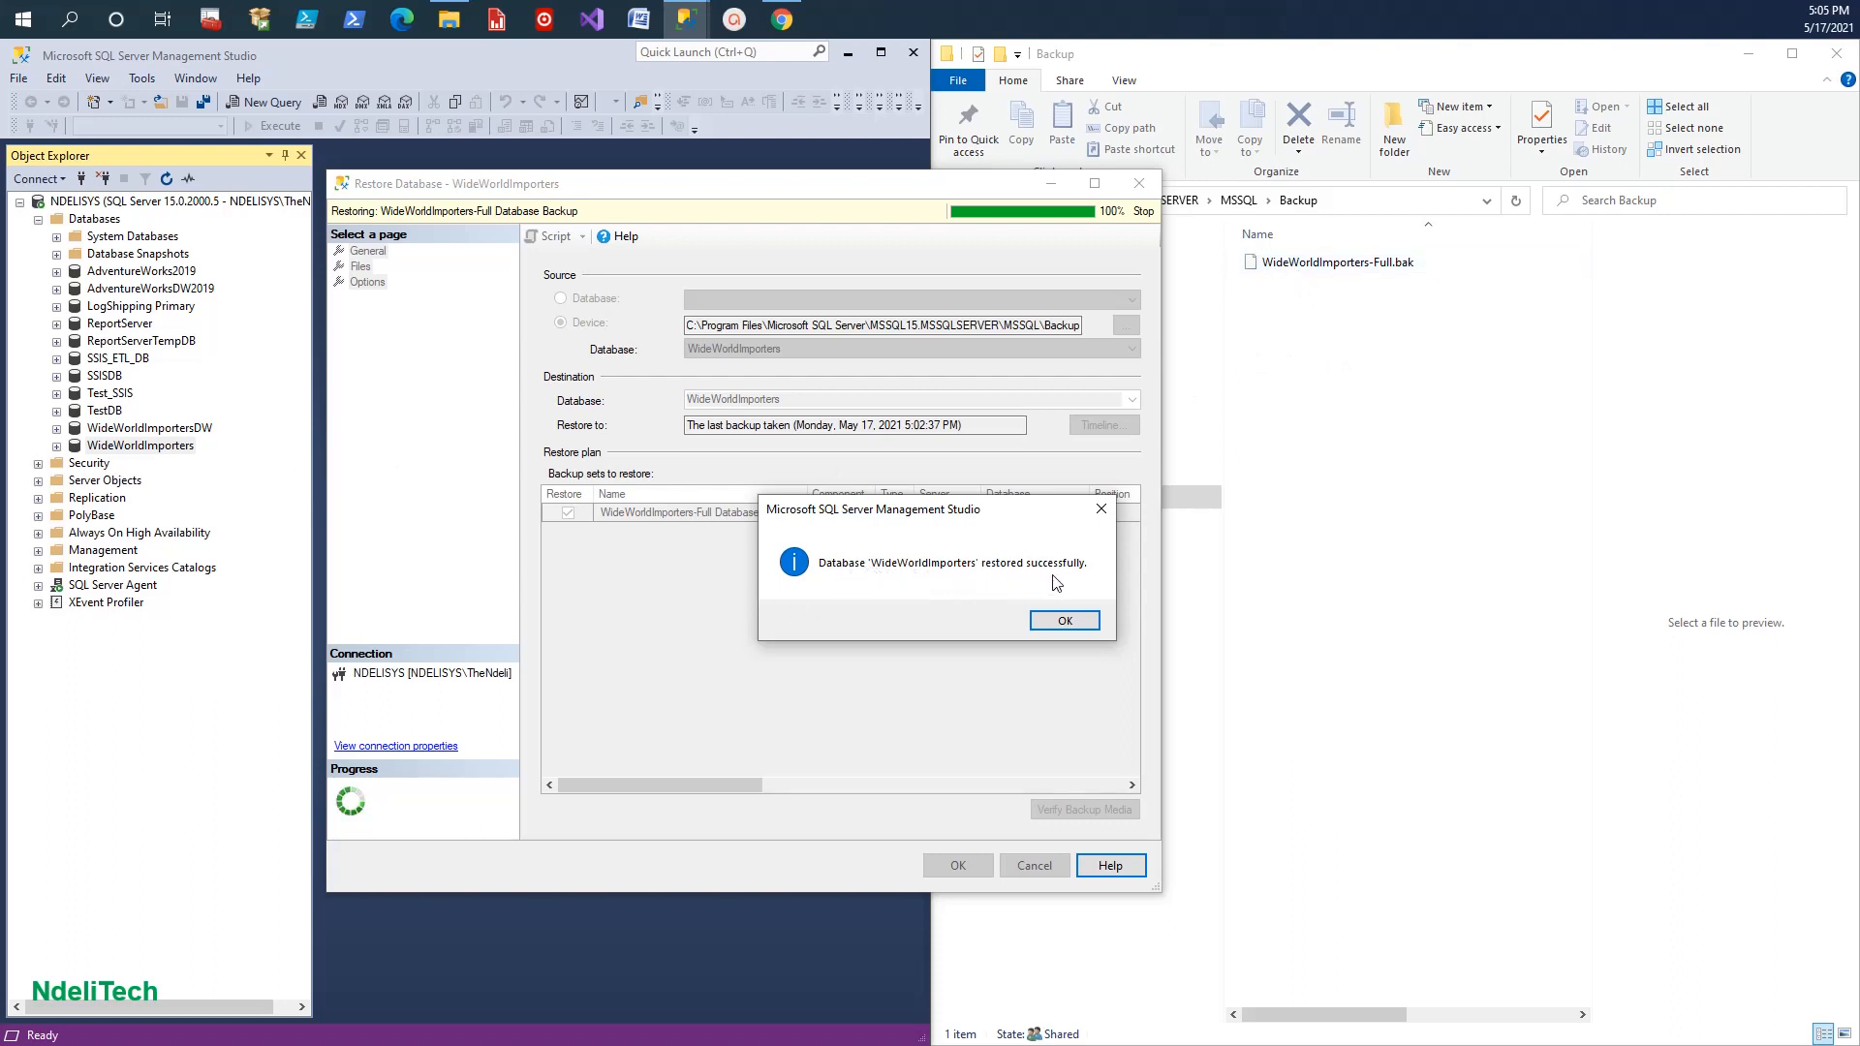
click(1073, 626)
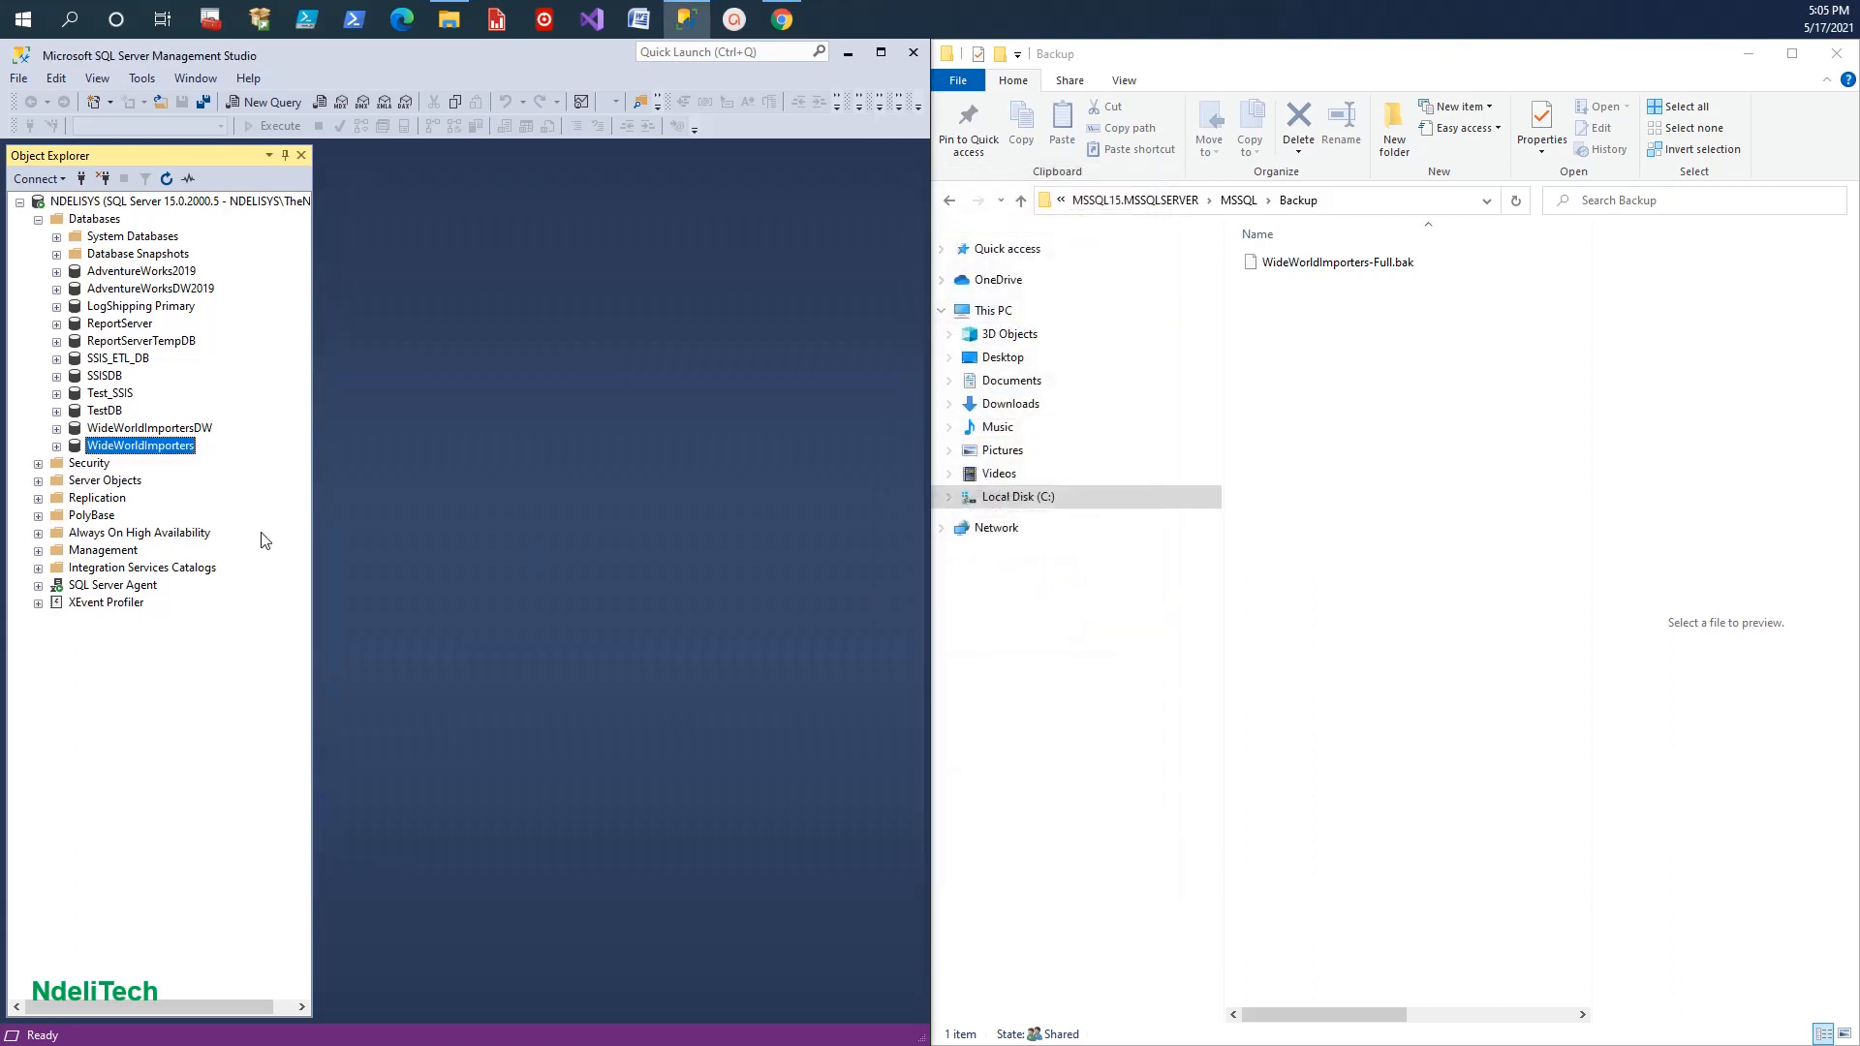